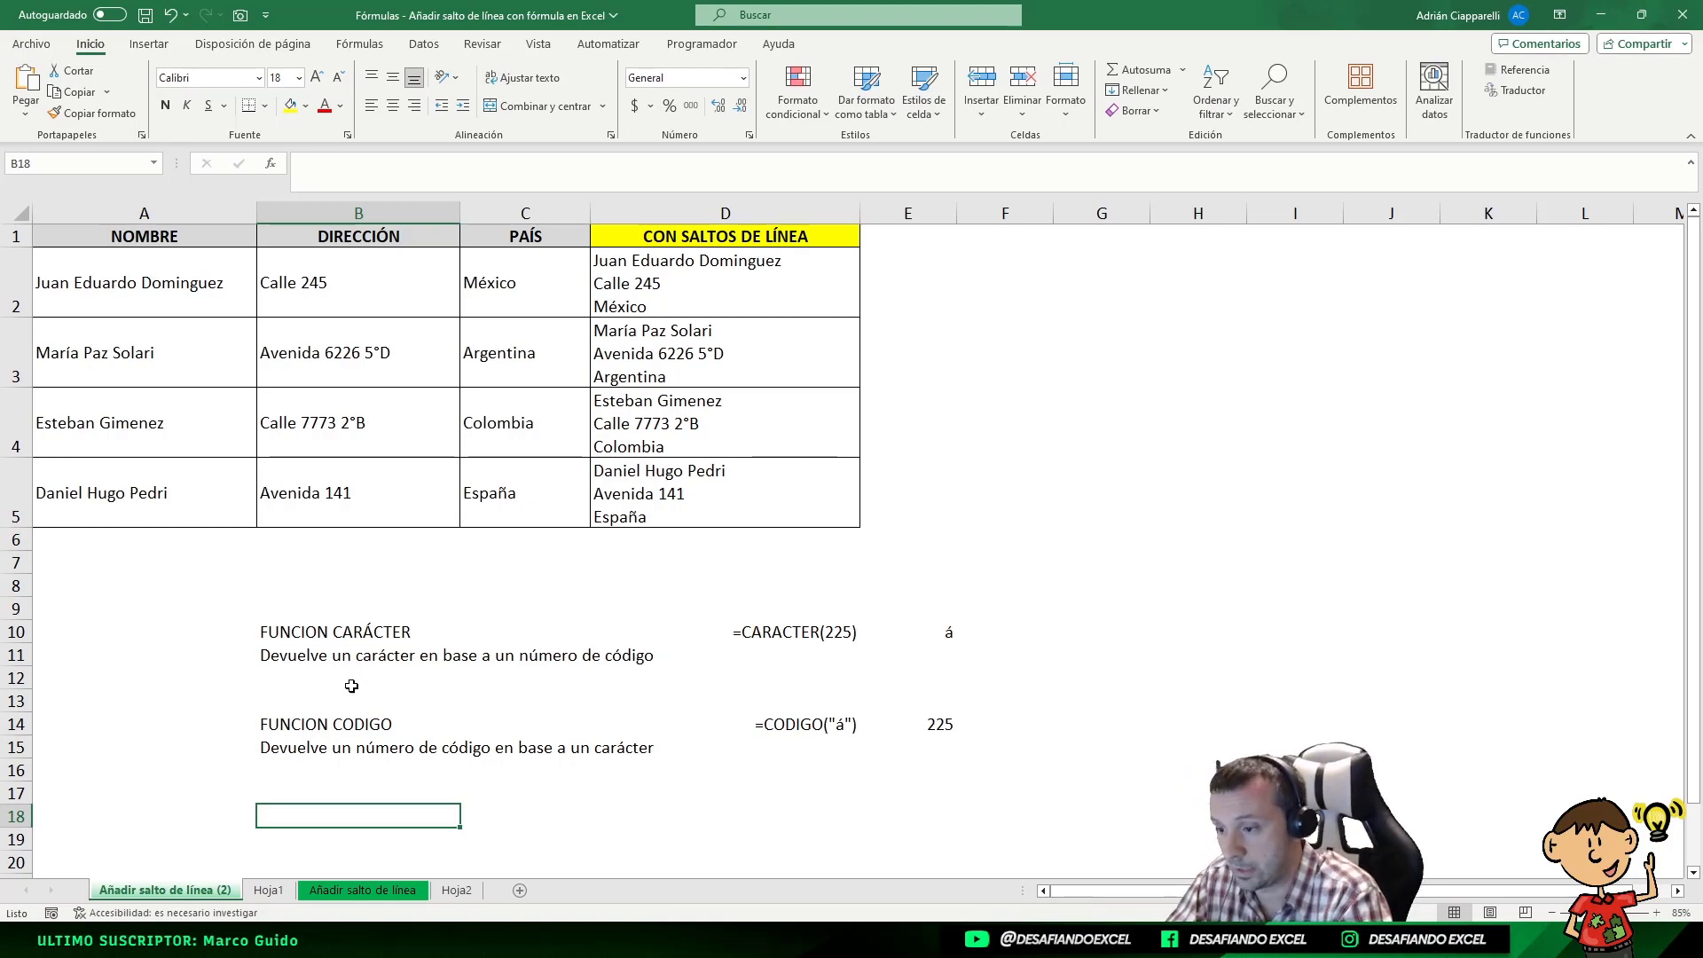
Enter the formula =EXTRAE(CELDA("nombrearchivo";A1);ENCONTRAR("]";CELDA("nombrearchivo";A1))+1;32) in cell B18
{"action": "scroll", "coordinate": [390, 620], "scroll_direction": "down", "scroll_amount": 2}
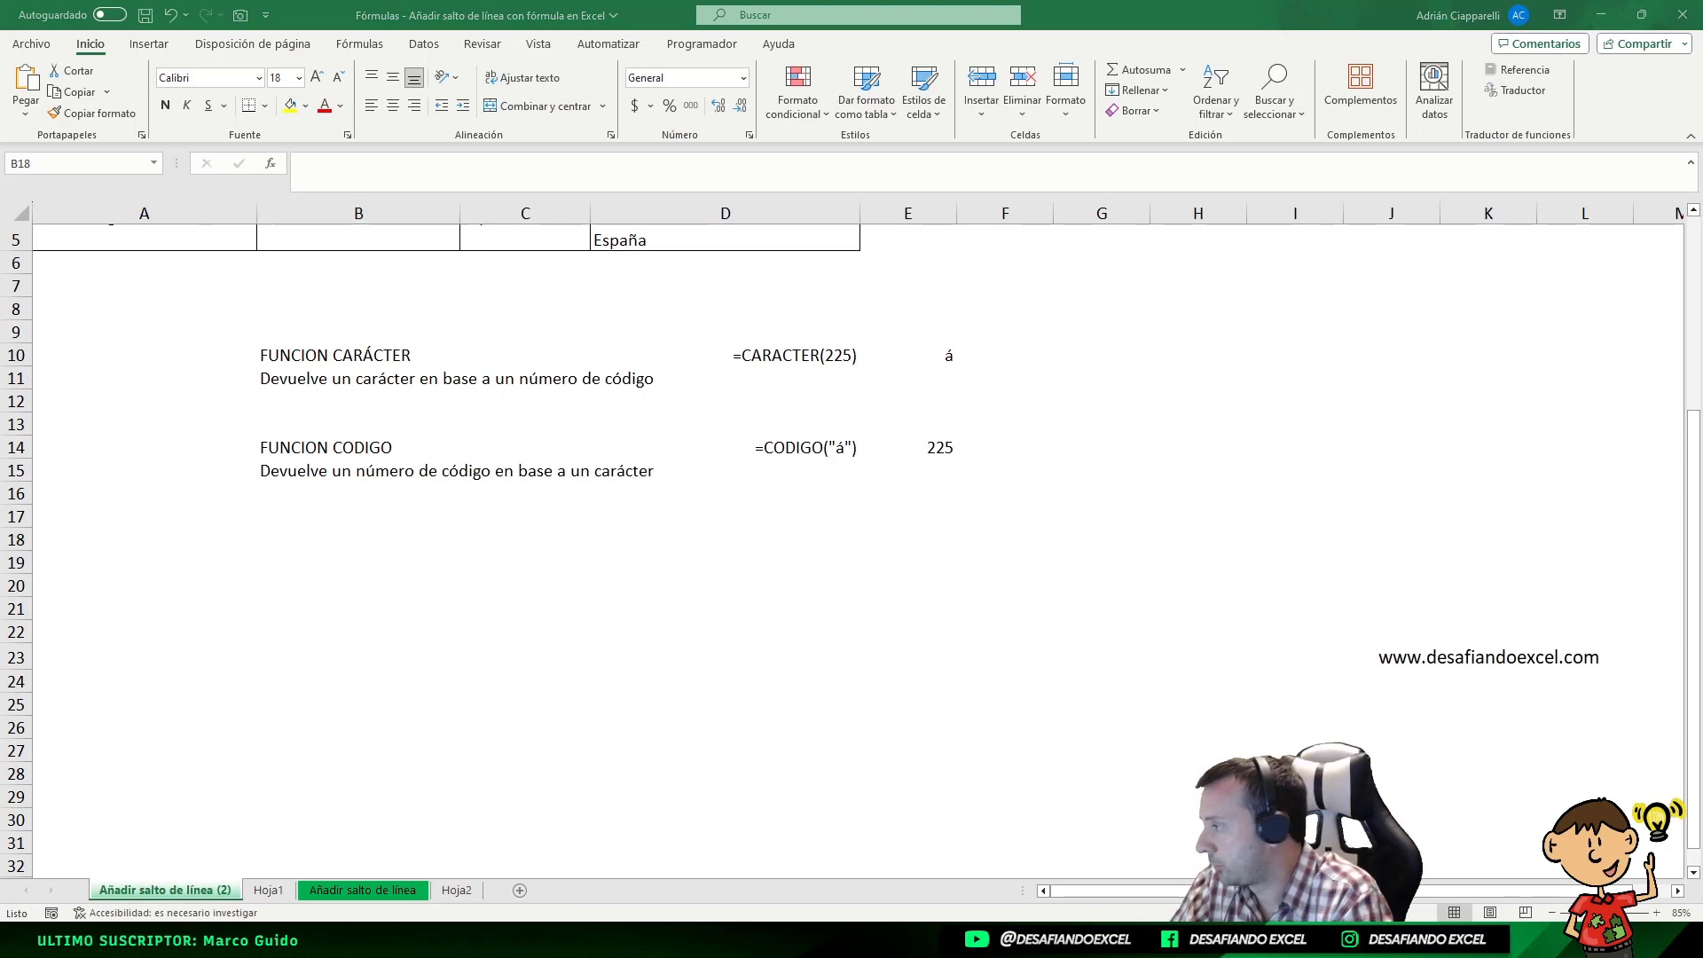
{"action": "key", "text": "F2"}
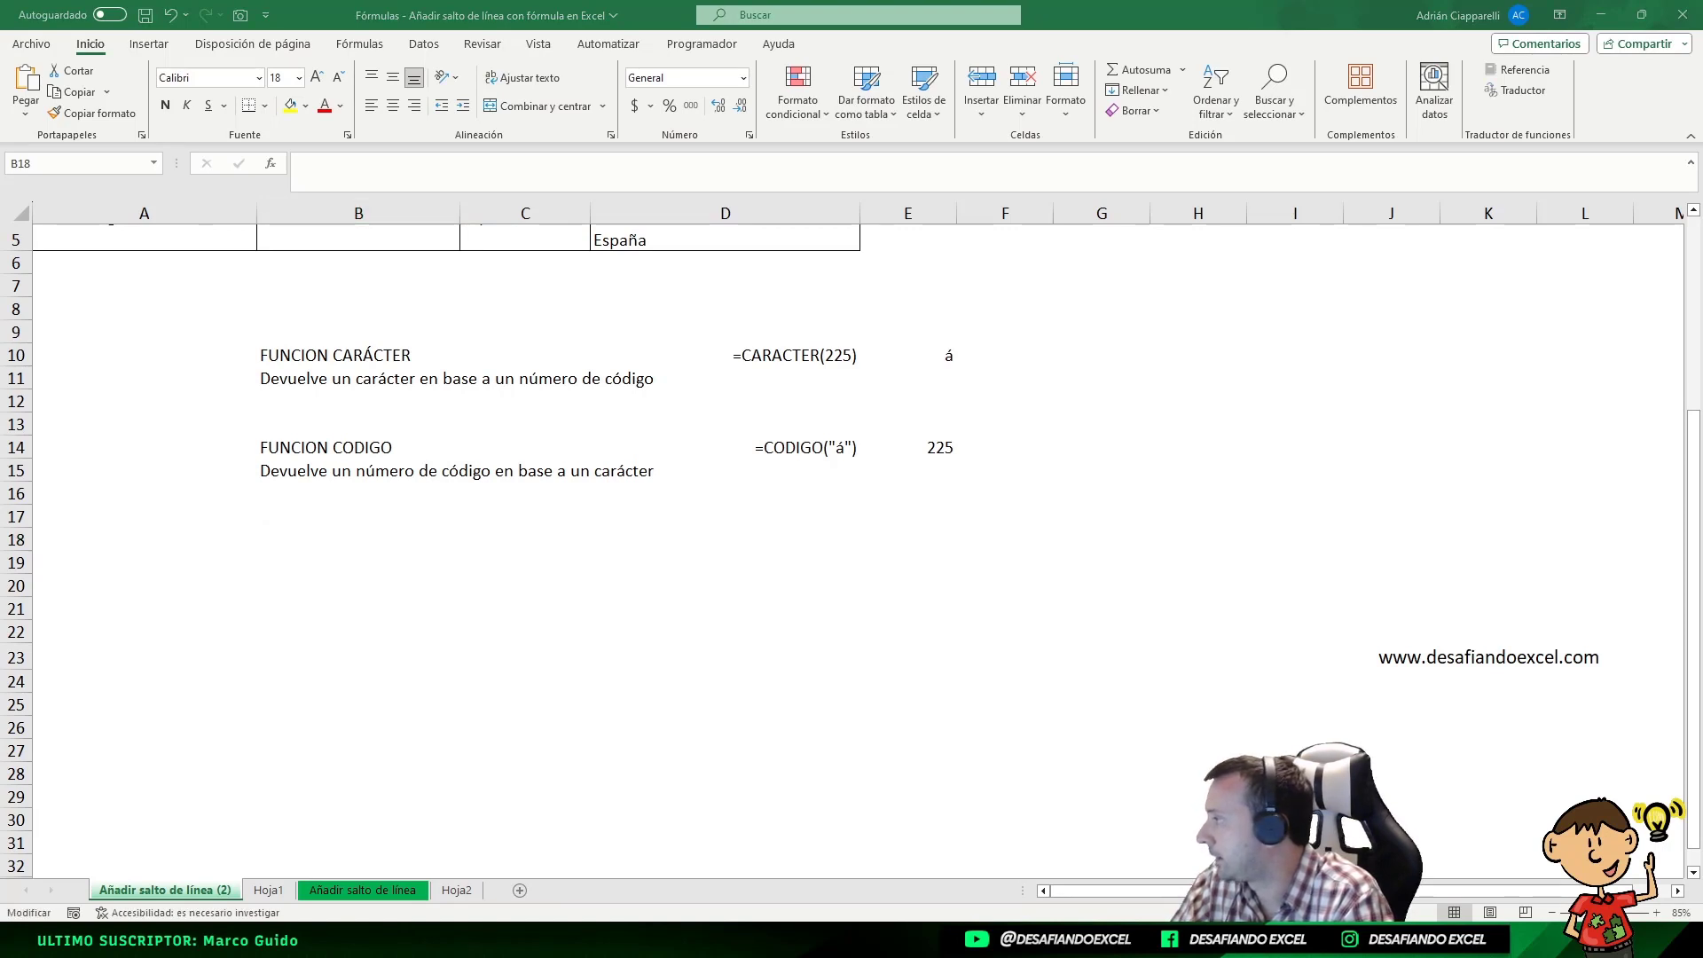
{"action": "left_click", "coordinate": [328, 591]}
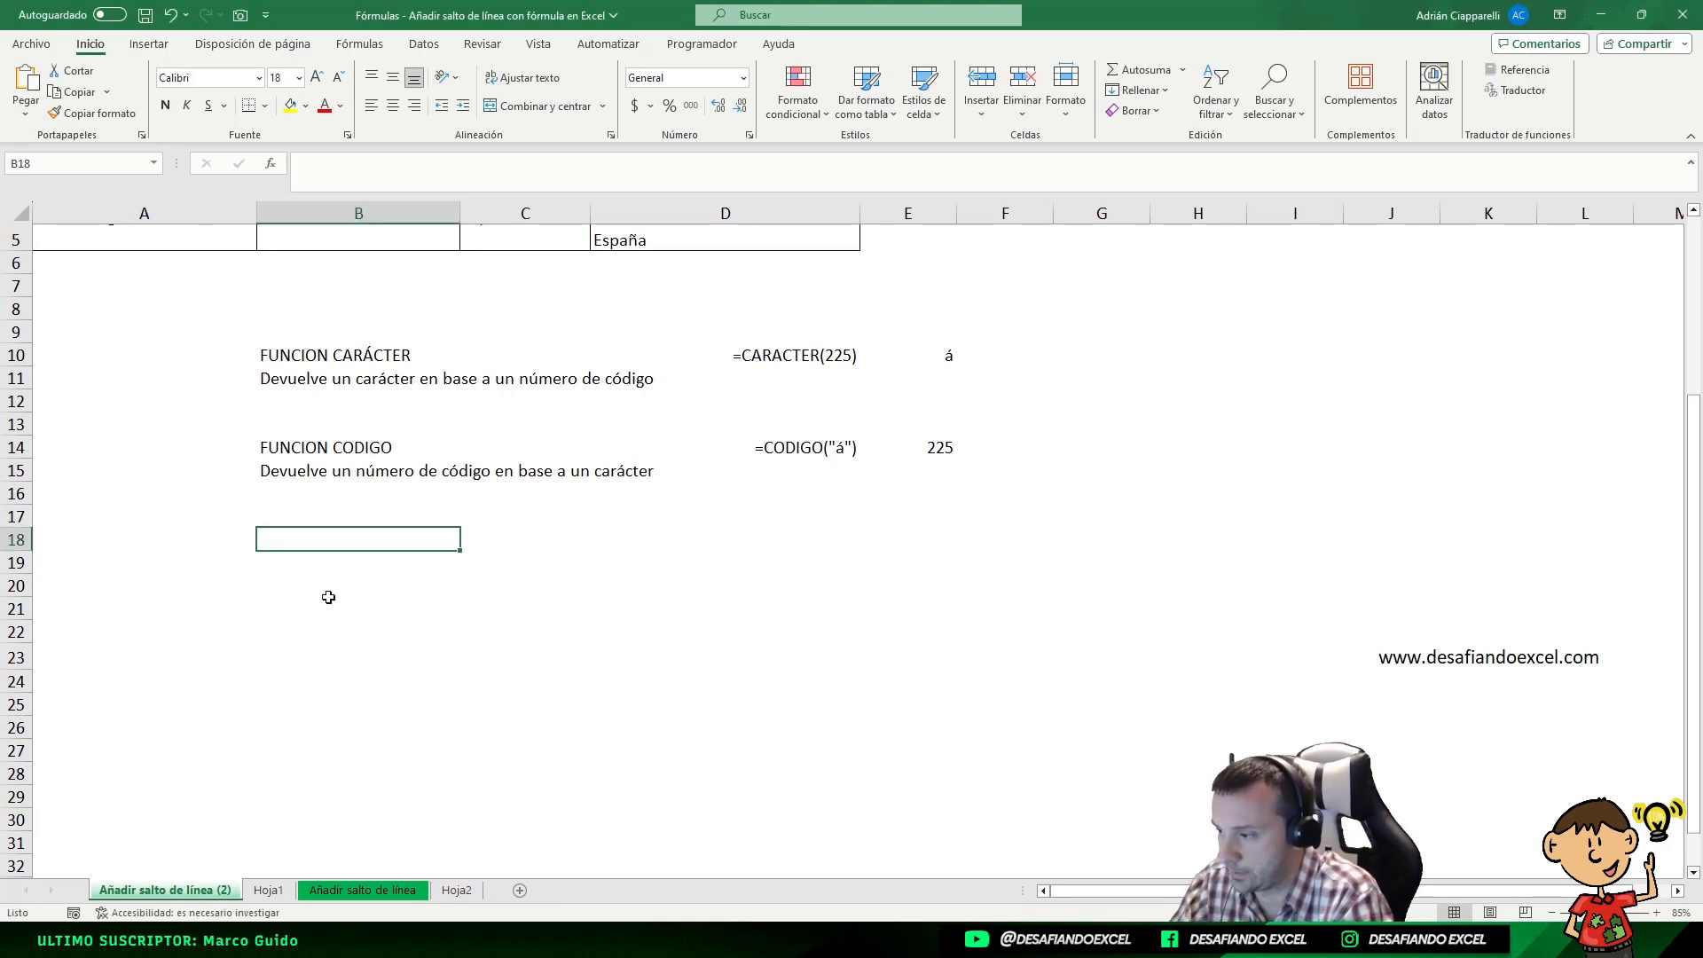
{"action": "scroll", "coordinate": [304, 562], "scroll_direction": "down", "scroll_amount": 5}
{"action": "scroll", "coordinate": [316, 542], "scroll_direction": "up", "scroll_amount": 2}
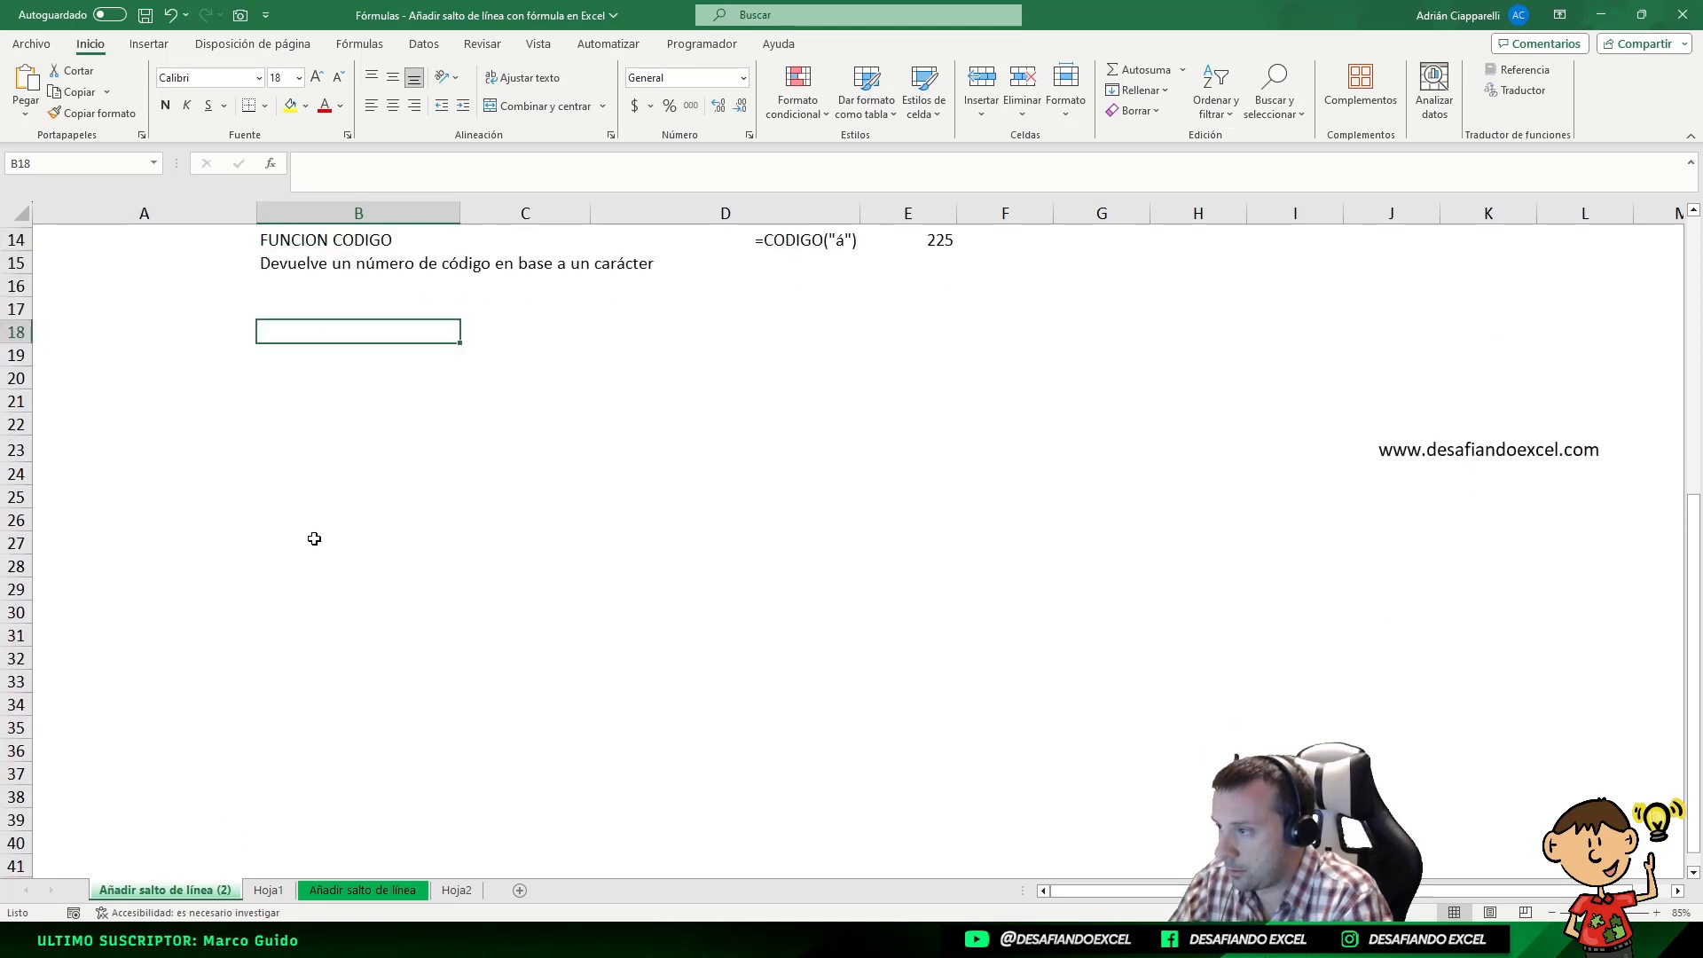
{"action": "type", "text": "=EXTRAE(CELDA(\"nombrearchivo\";A1);ENCONTRAR(\"]\";CELDA(\"nombrearchivo\";A1))+1;32)"}
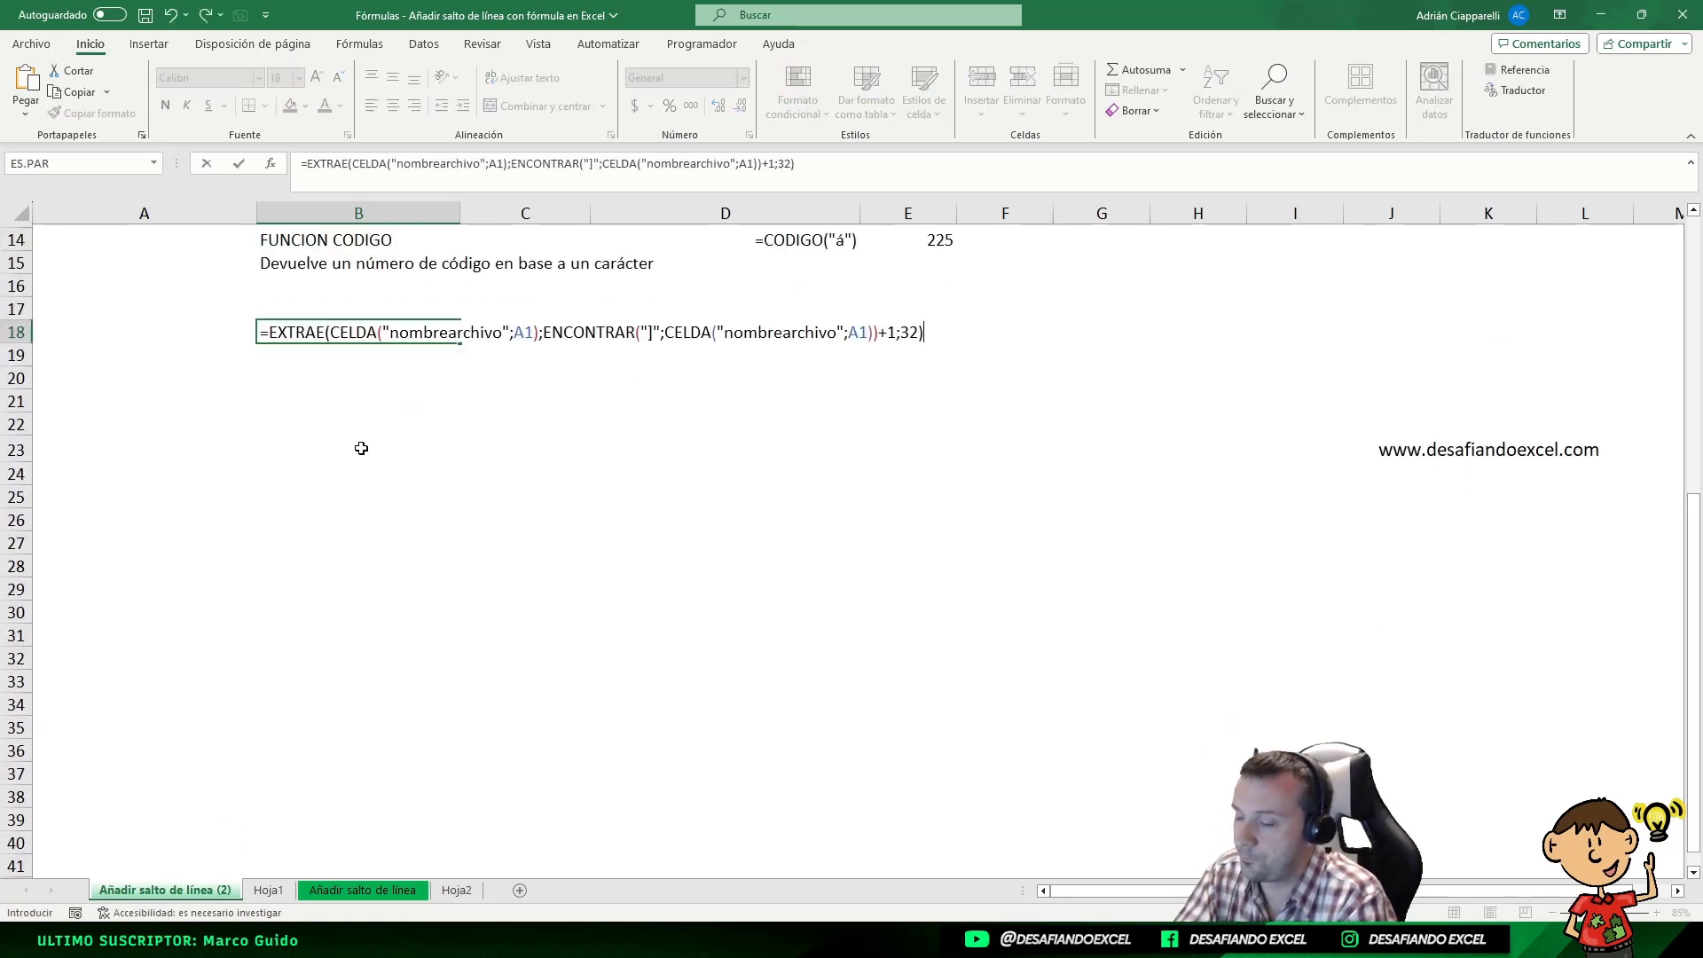
{"action": "key", "text": "ctrl+Return"}
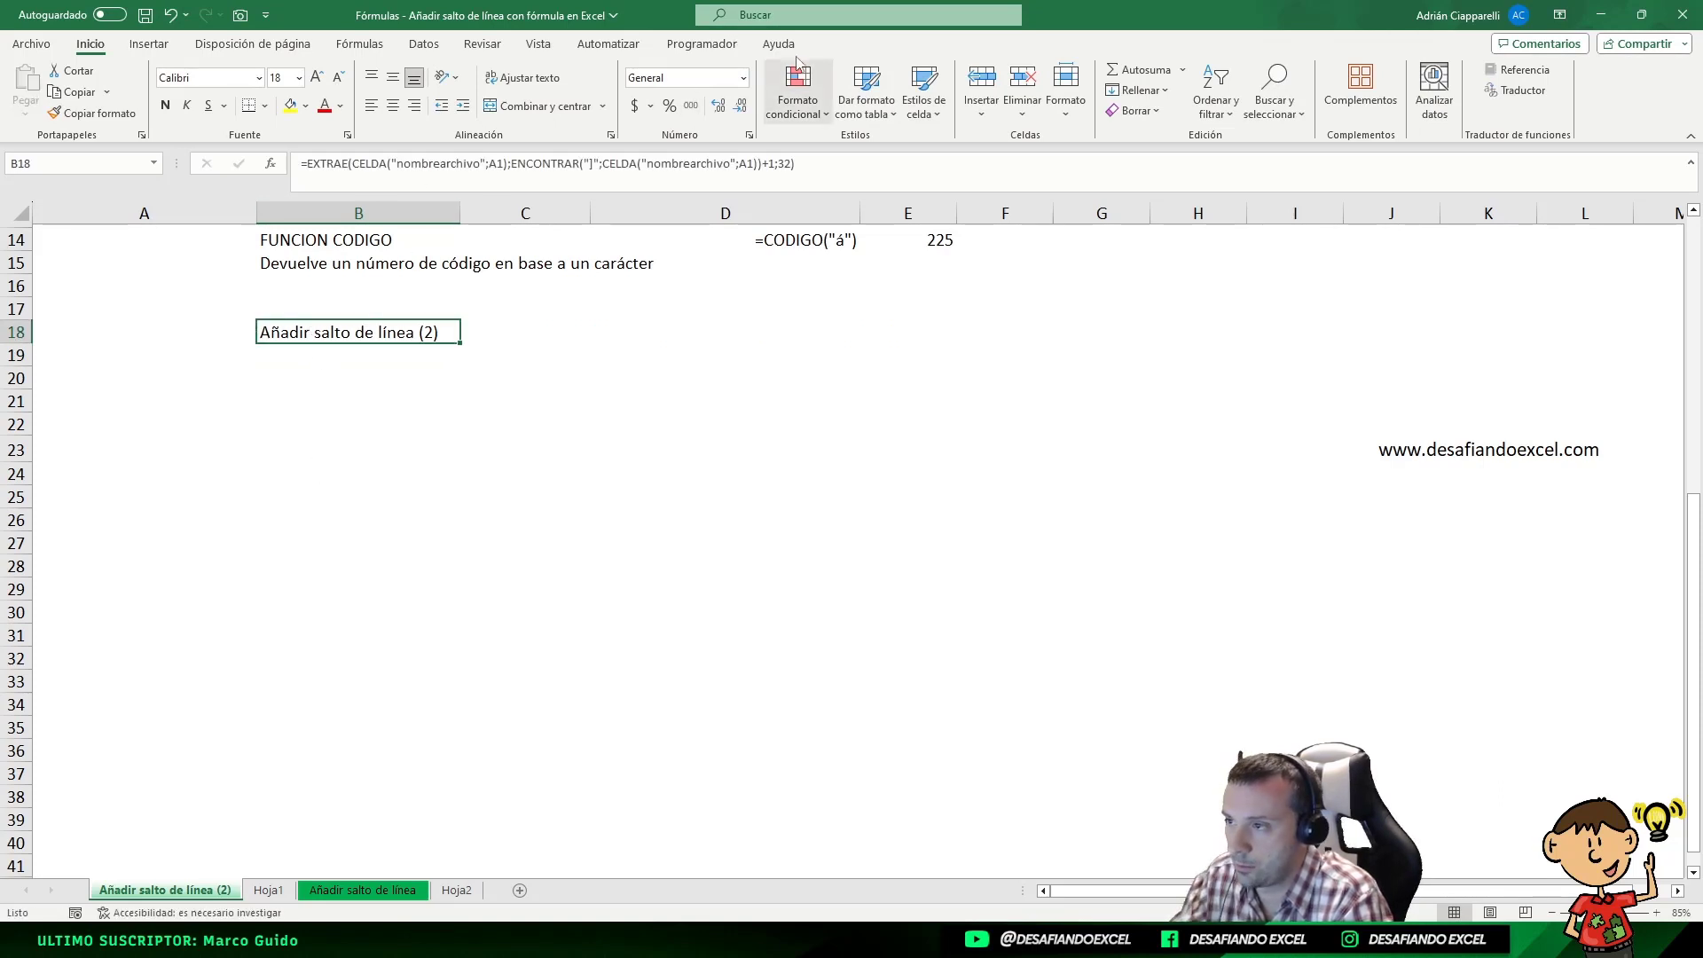
Format cell B18 as text and re-enter its content so the formula itself is displayed
{"action": "left_click", "coordinate": [746, 78]}
{"action": "left_click", "coordinate": [695, 548]}
{"action": "double_click", "coordinate": [425, 338]}
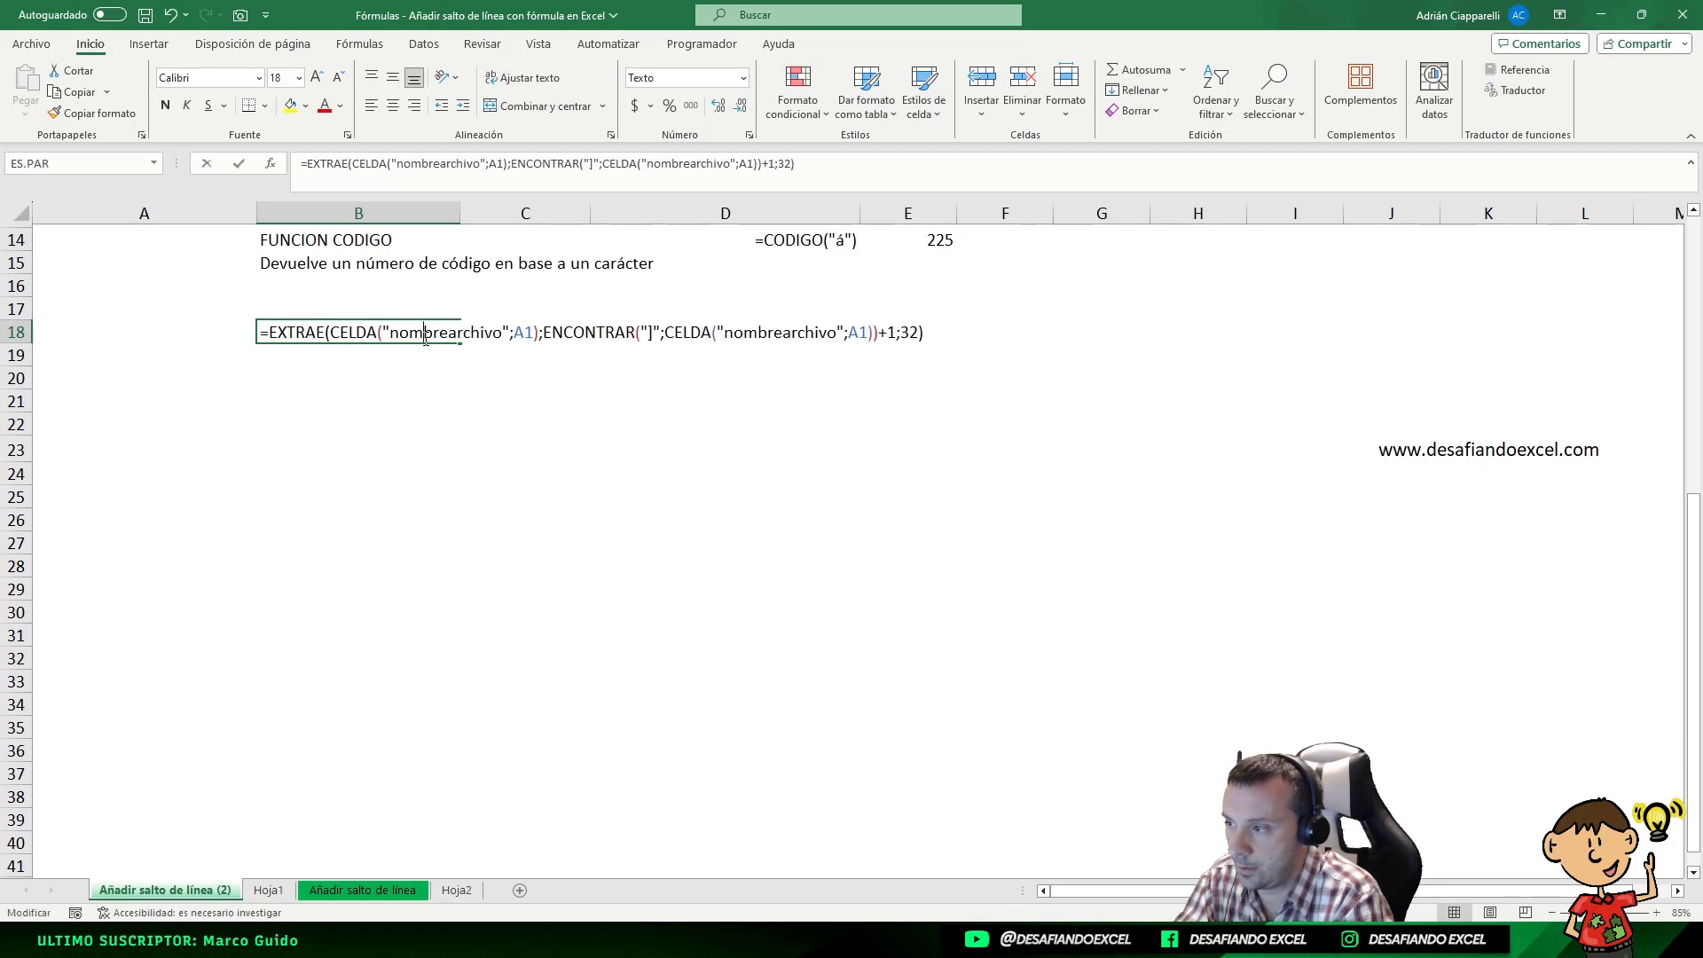
{"action": "key", "text": "Return"}
{"action": "key", "text": "Return"}
{"action": "key", "text": "Return"}
Highlight cells B18:E18 with a yellow fill
{"action": "left_click_drag", "start_coordinate": [260, 334], "coordinate": [922, 330]}
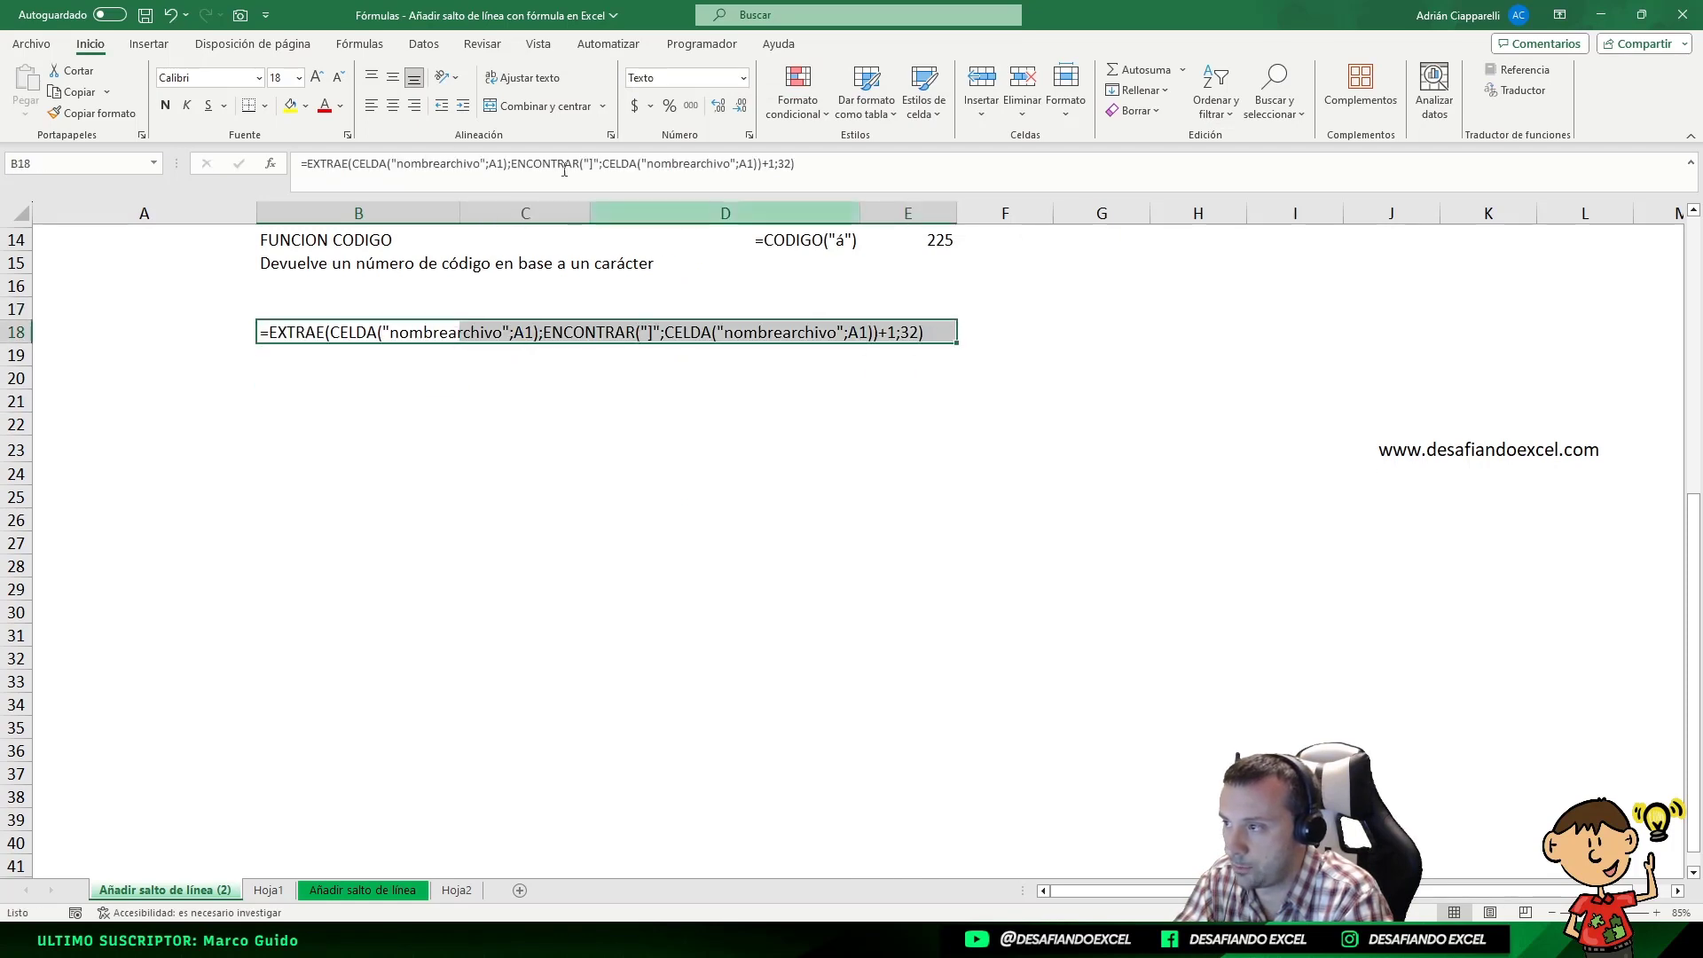
{"action": "left_click", "coordinate": [291, 110]}
{"action": "left_click", "coordinate": [312, 383]}
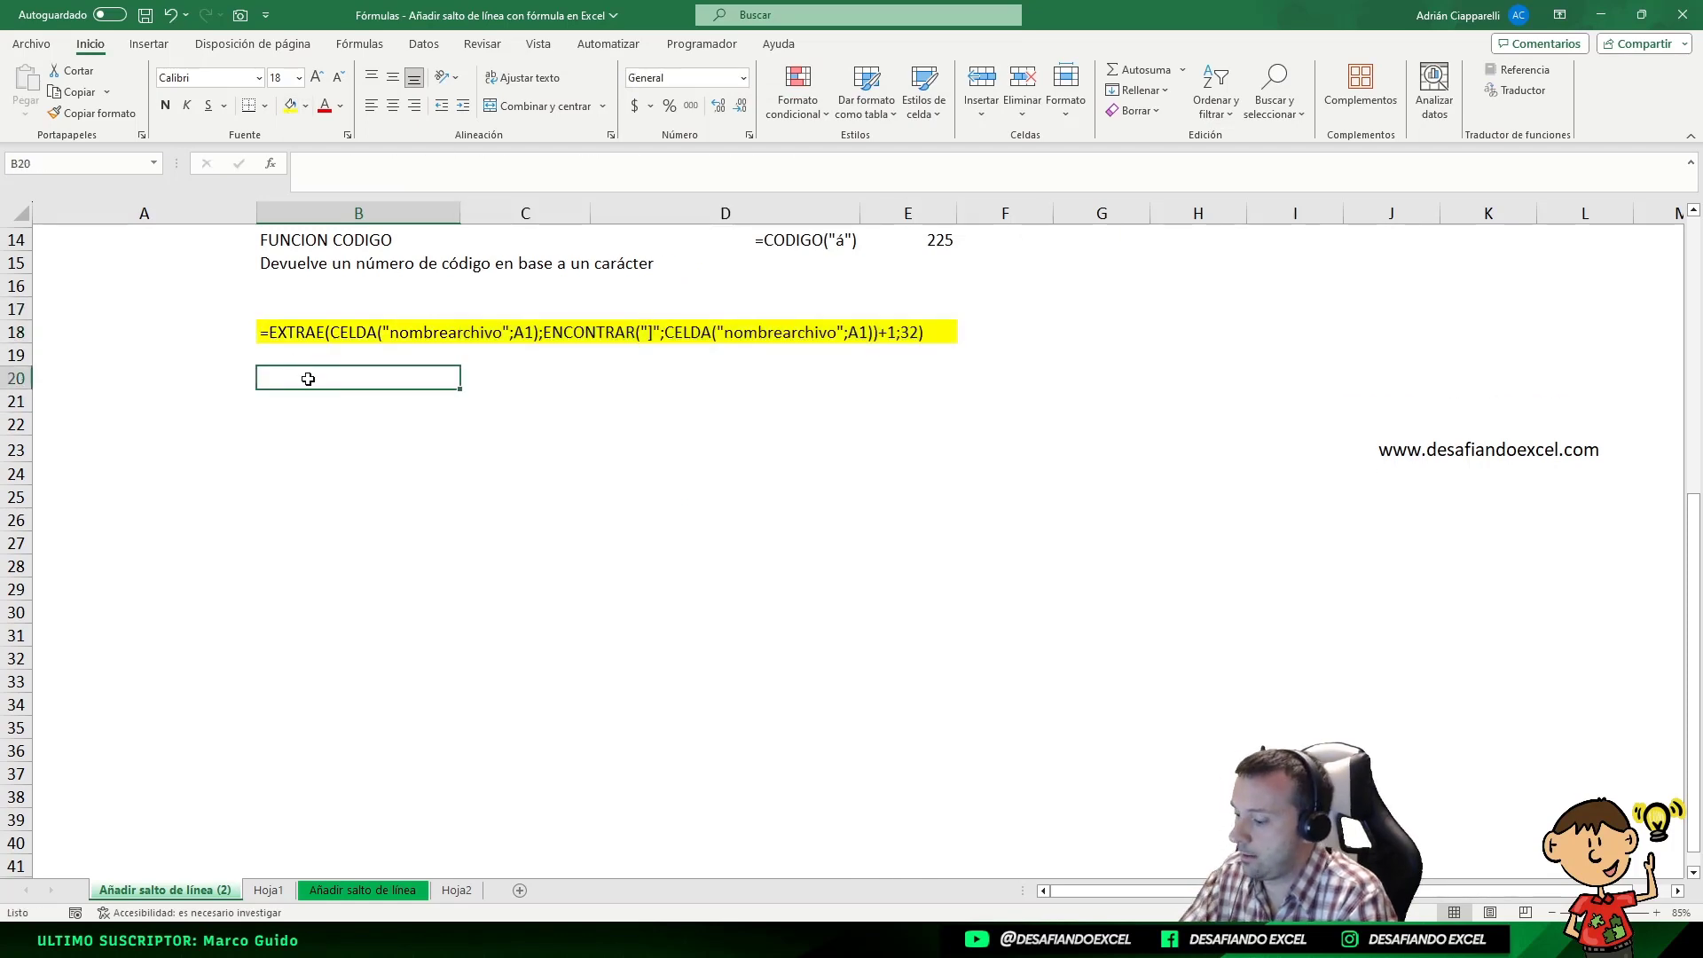
Copy the formula text from B18 and enter it as a working formula in B20
{"action": "double_click", "coordinate": [309, 381]}
{"action": "left_click", "coordinate": [306, 334]}
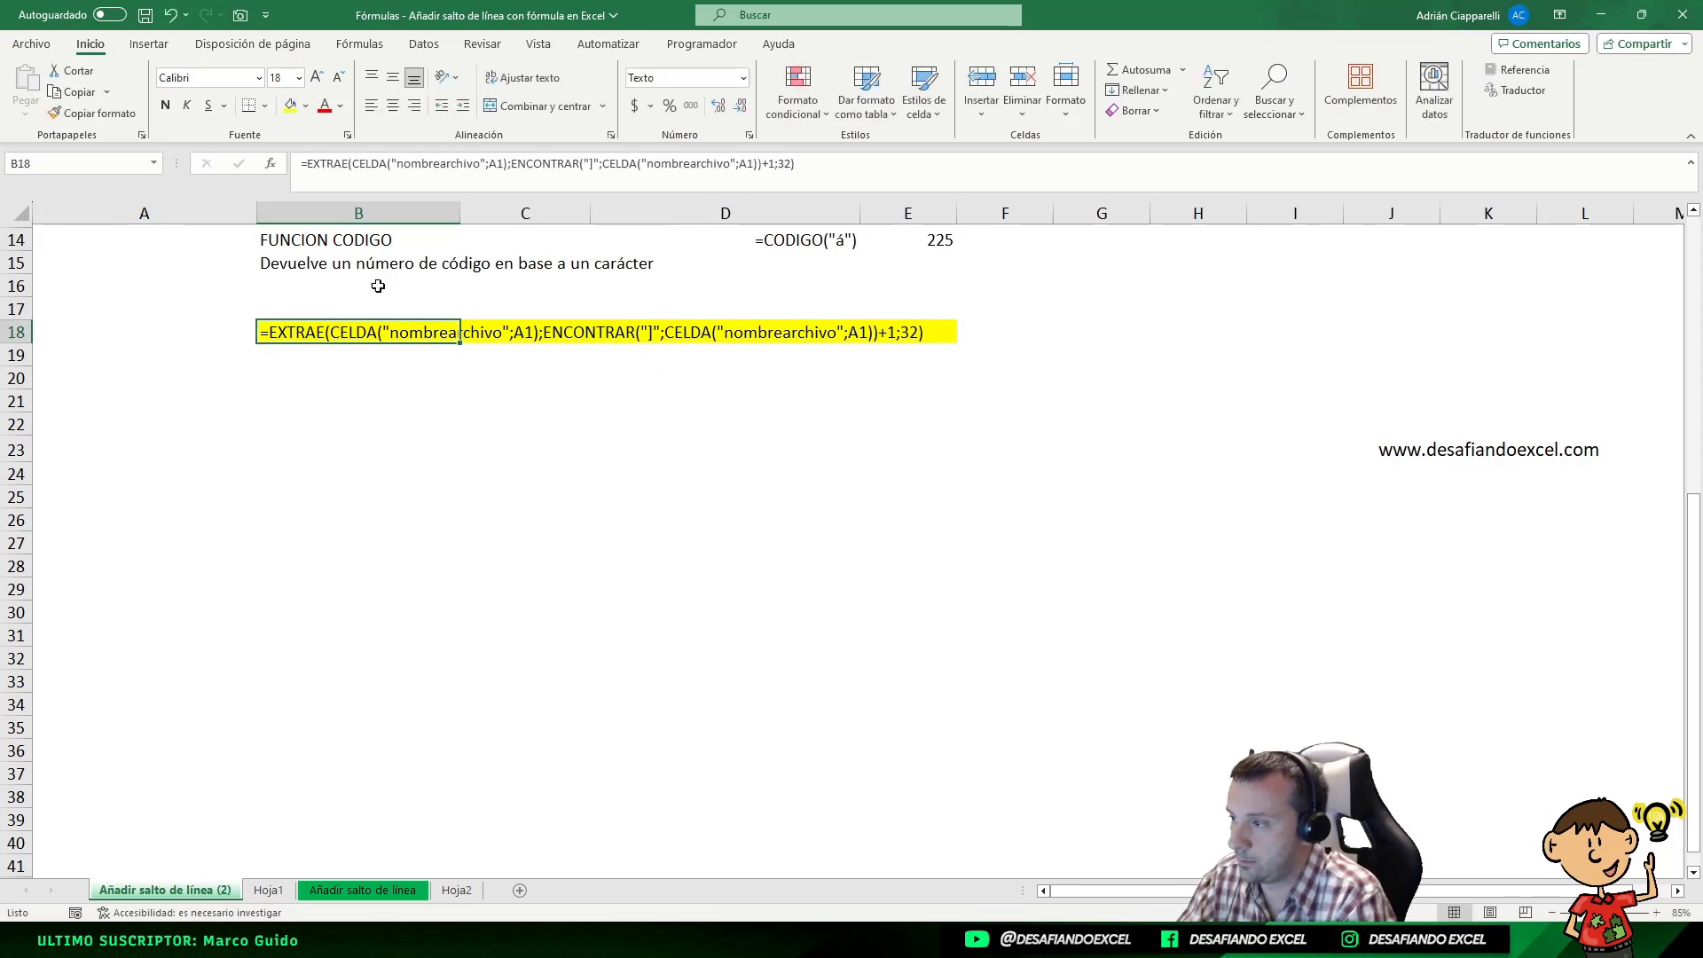
{"action": "left_click_drag", "start_coordinate": [915, 171], "coordinate": [248, 269]}
{"action": "key", "text": "ctrl+c"}
{"action": "key", "text": "Escape"}
{"action": "double_click", "coordinate": [279, 374]}
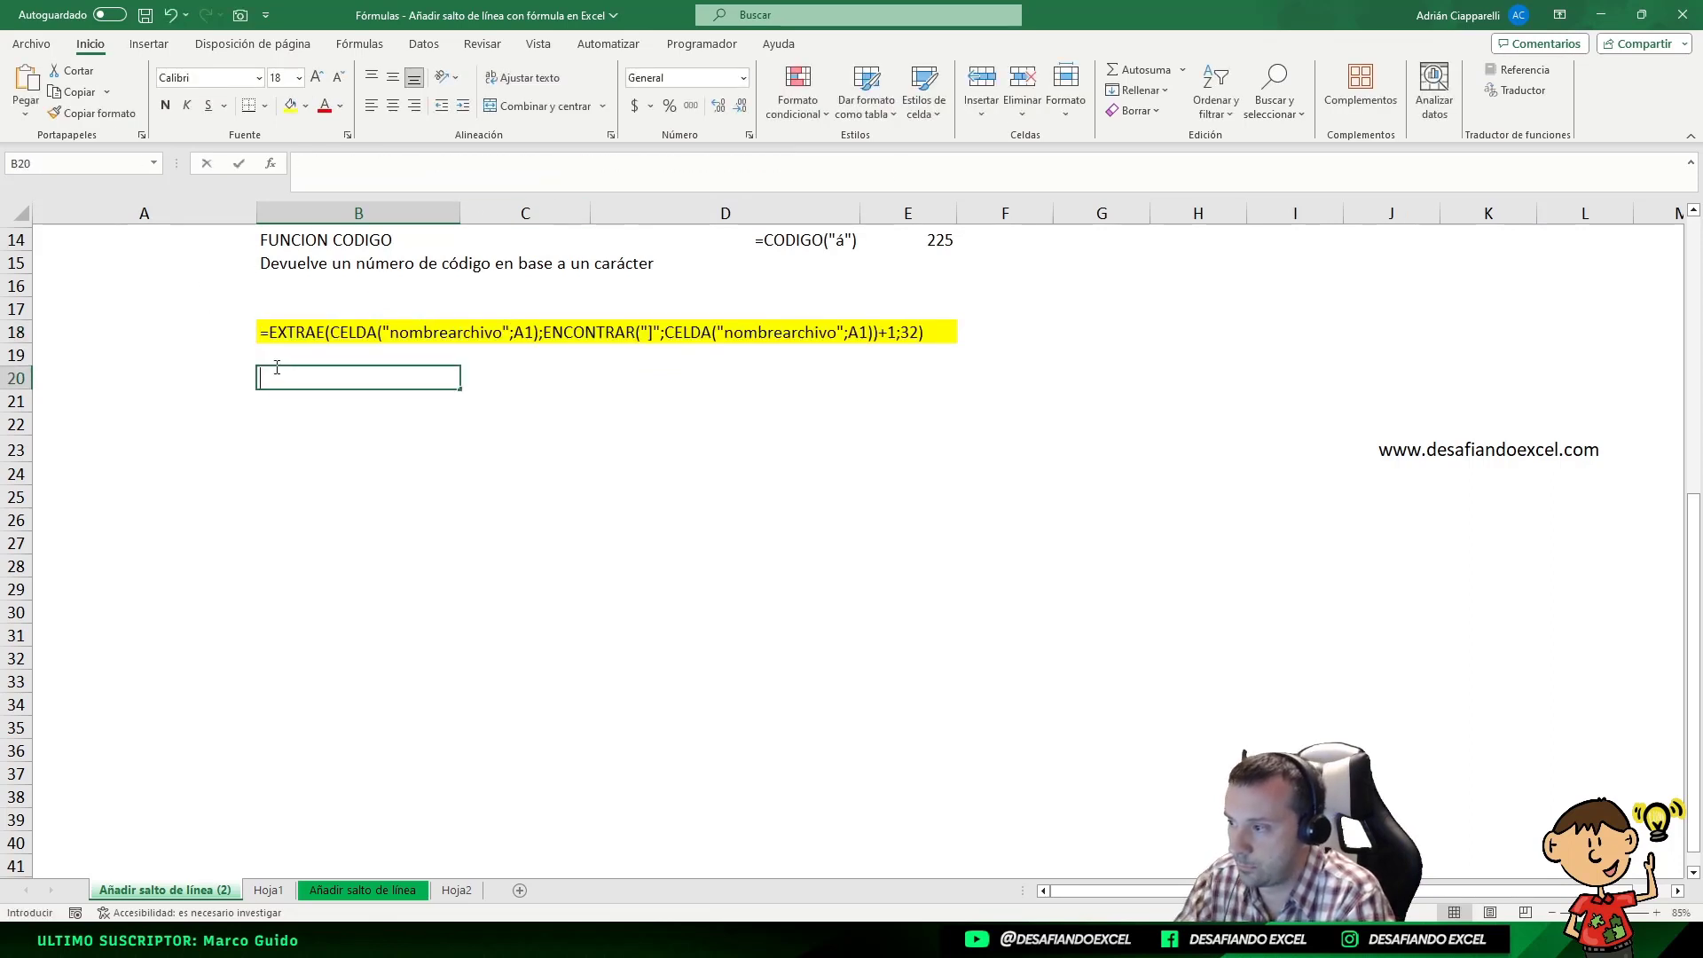
{"action": "key", "text": "ctrl+v"}
{"action": "key", "text": "Return"}
{"action": "scroll", "coordinate": [476, 473], "scroll_direction": "up", "scroll_amount": 1}
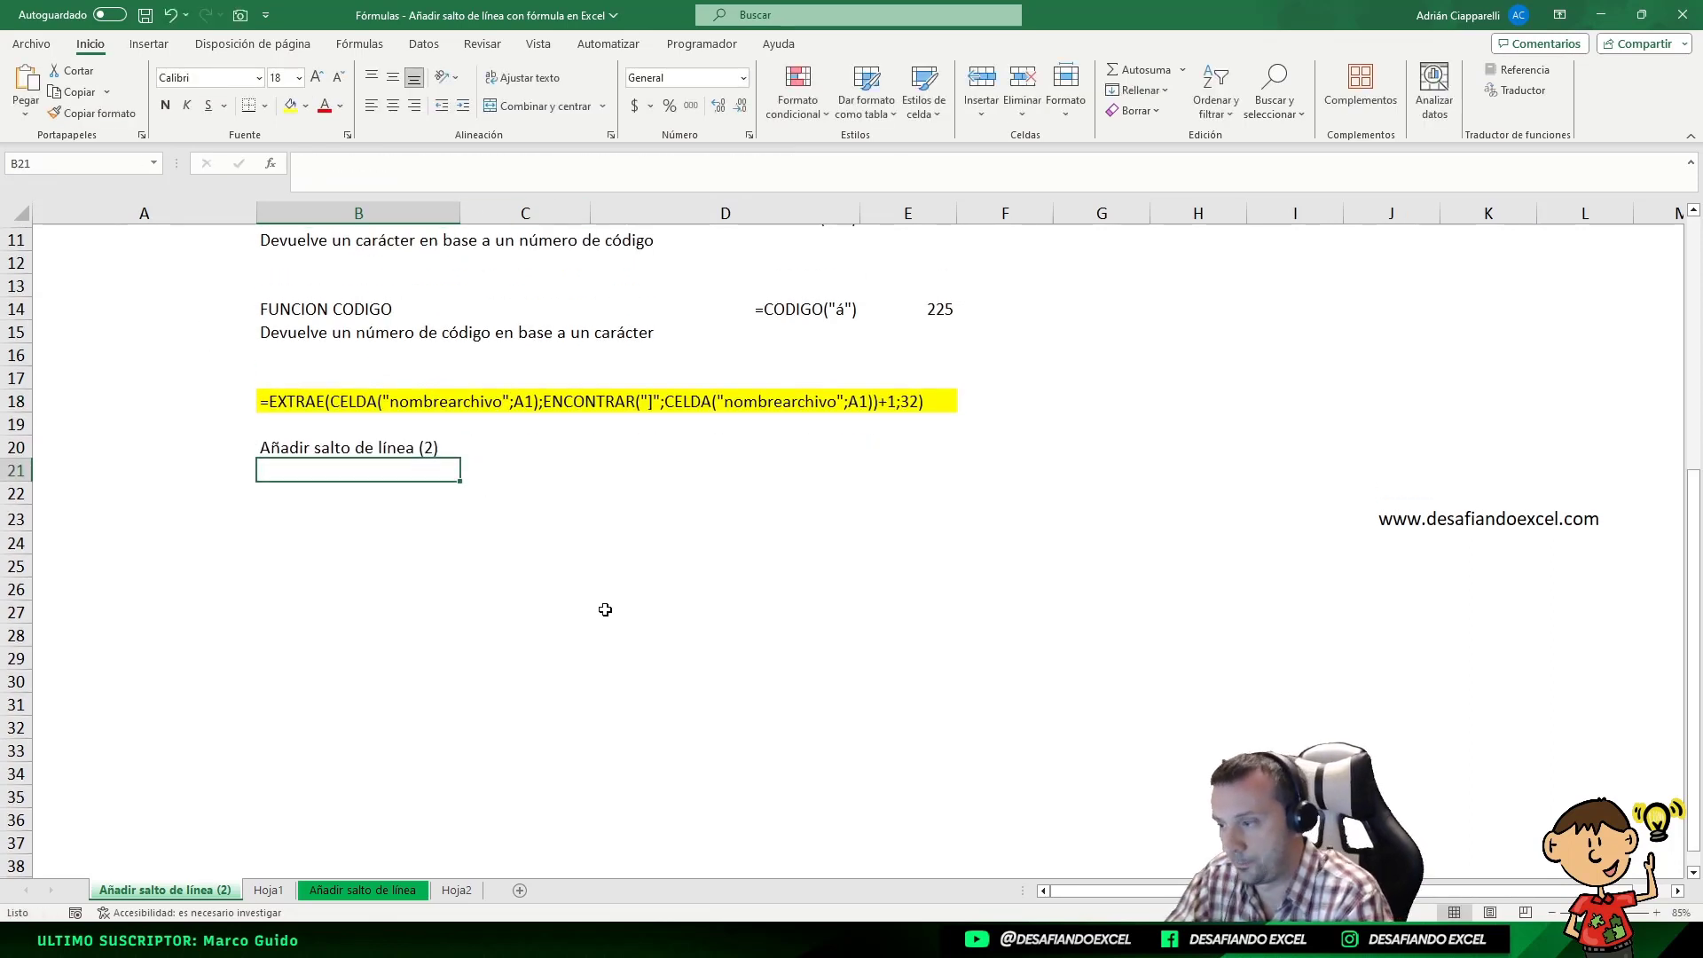
Copy the first CELDA("nombrearchivo";A1) part from the formula text in B18, leaving the cell unchanged
{"action": "left_click", "coordinate": [326, 447]}
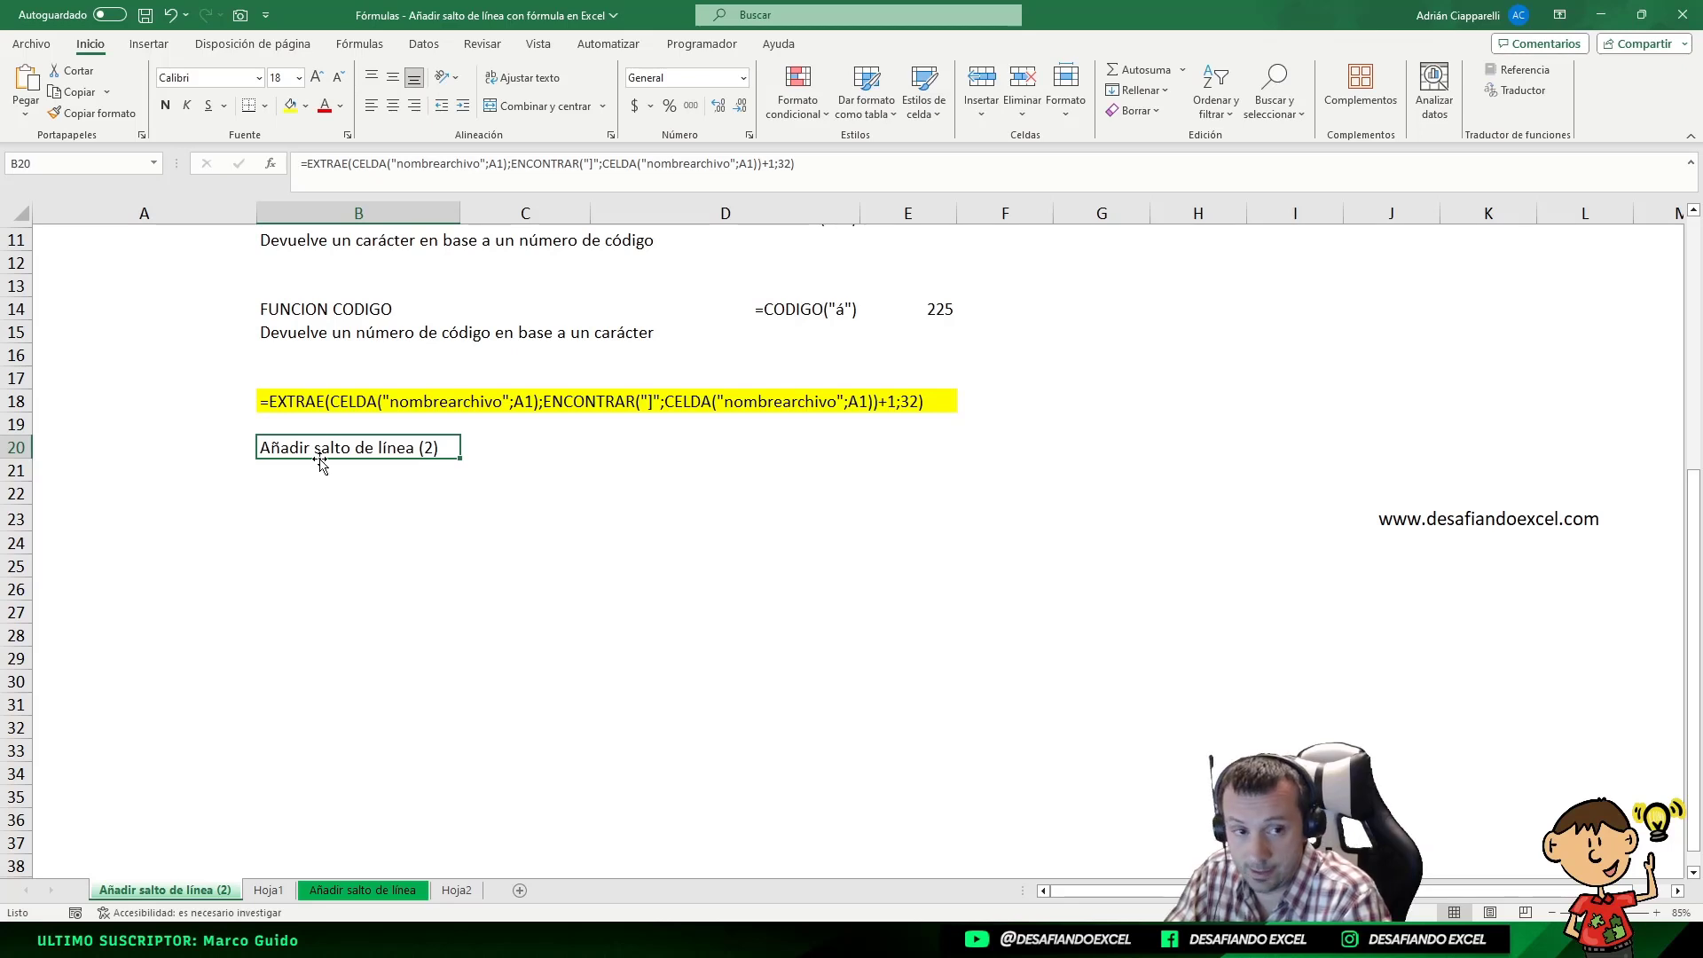
{"action": "left_click", "coordinate": [312, 397]}
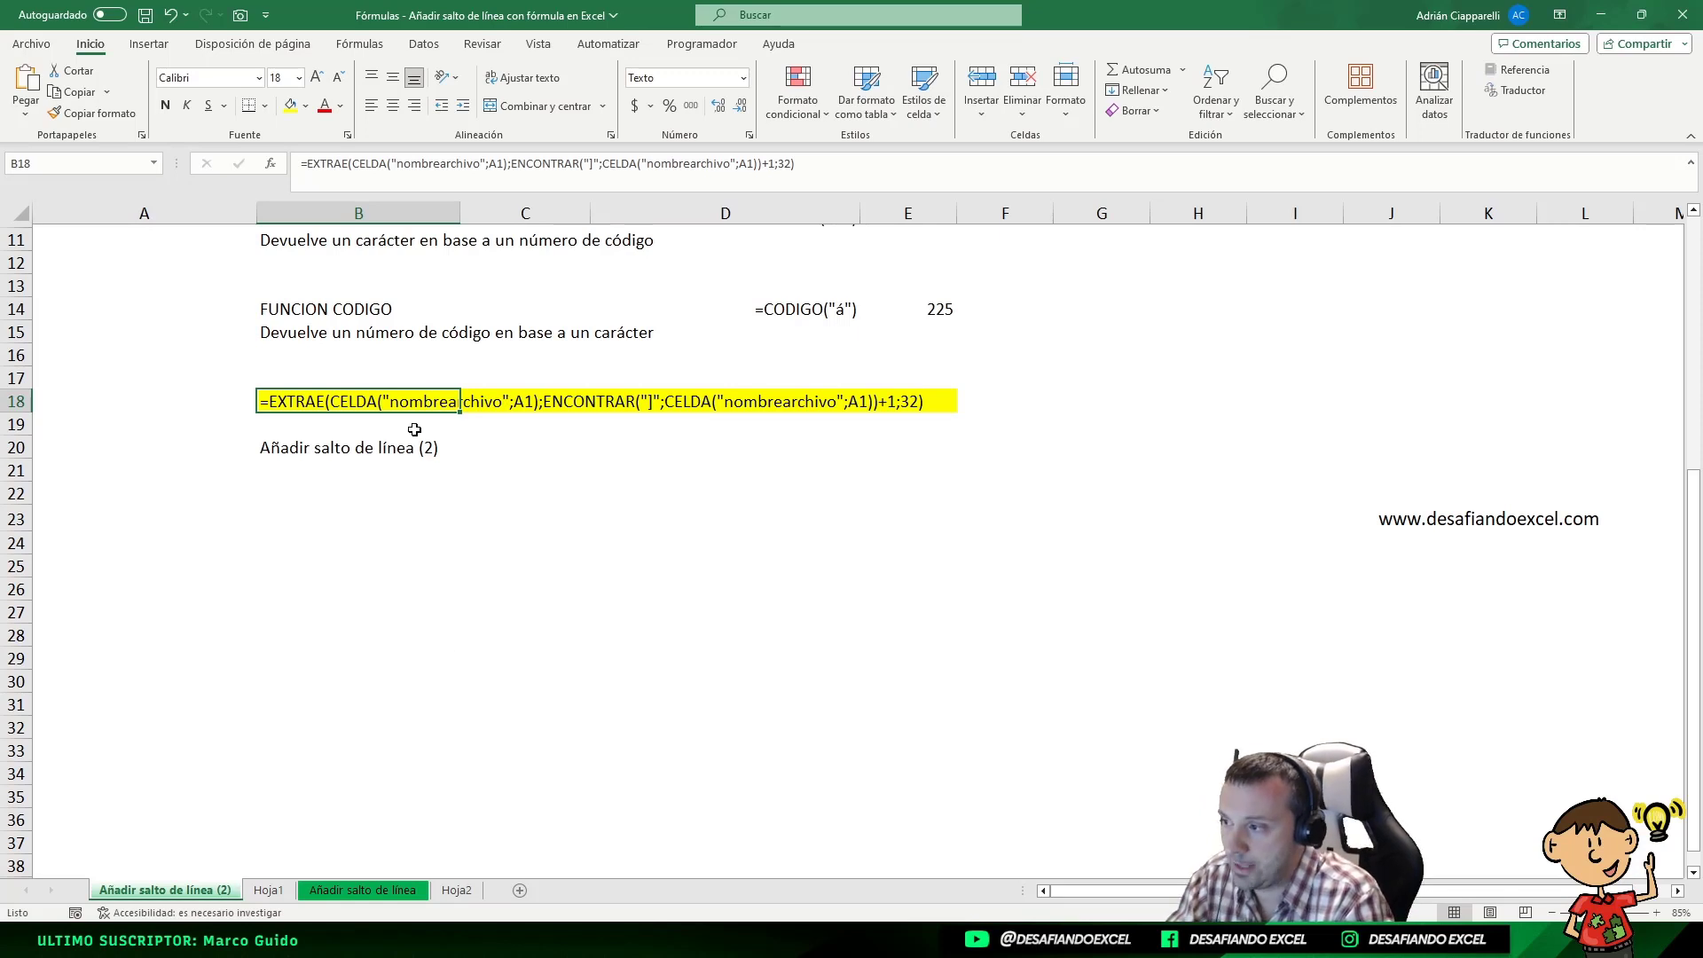
{"action": "double_click", "coordinate": [348, 399]}
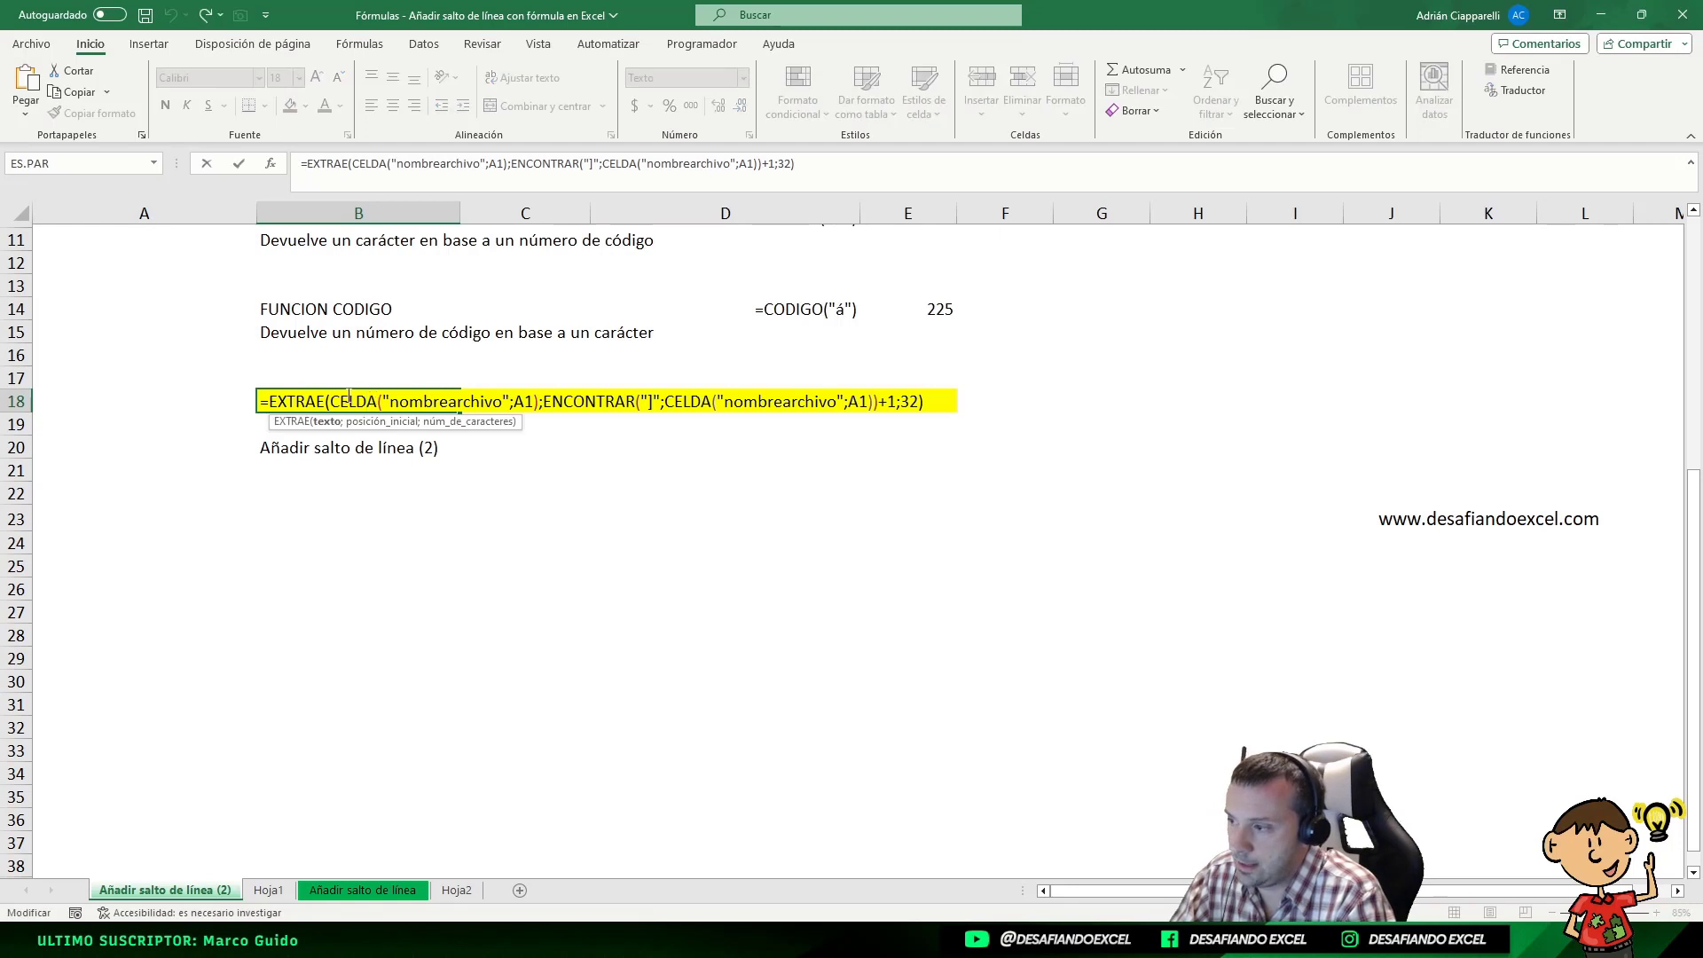
{"action": "left_click_drag", "start_coordinate": [334, 401], "coordinate": [530, 411]}
{"action": "left_click", "coordinate": [350, 406]}
{"action": "left_click_drag", "start_coordinate": [334, 404], "coordinate": [542, 406]}
{"action": "key", "text": "Escape"}
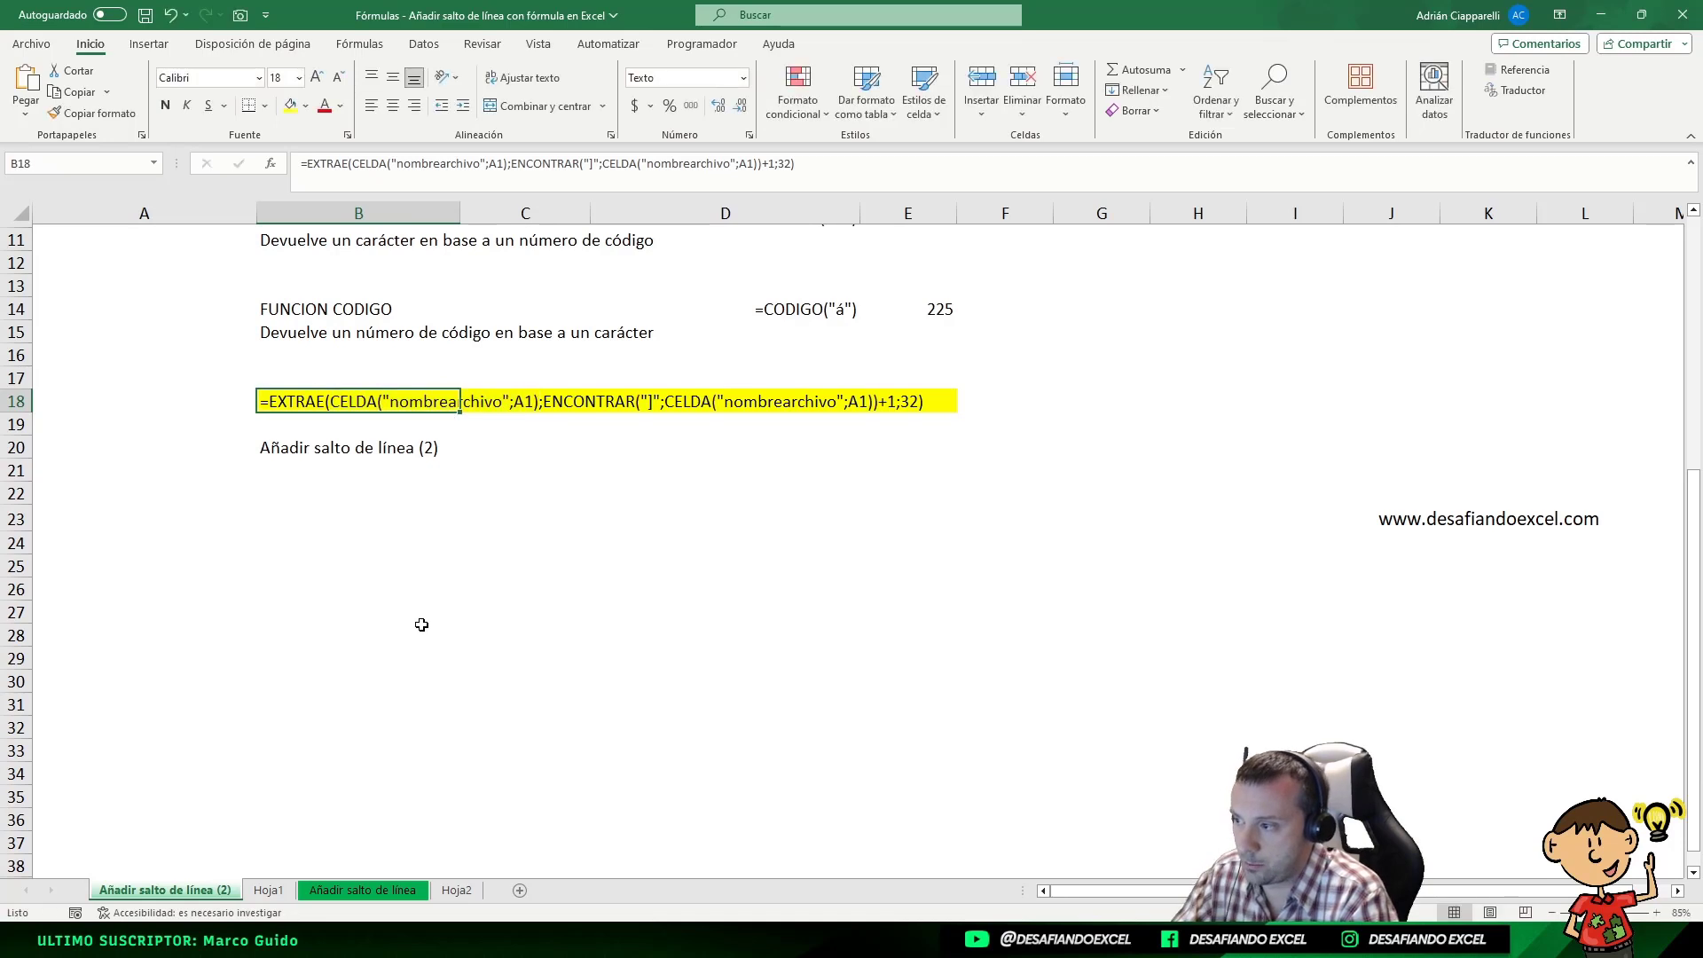
Insert =CELDA("nombrearchivo";A1) in B23, review its function arguments, and cancel the entry
{"action": "left_click", "coordinate": [317, 525]}
{"action": "type", "text": "="}
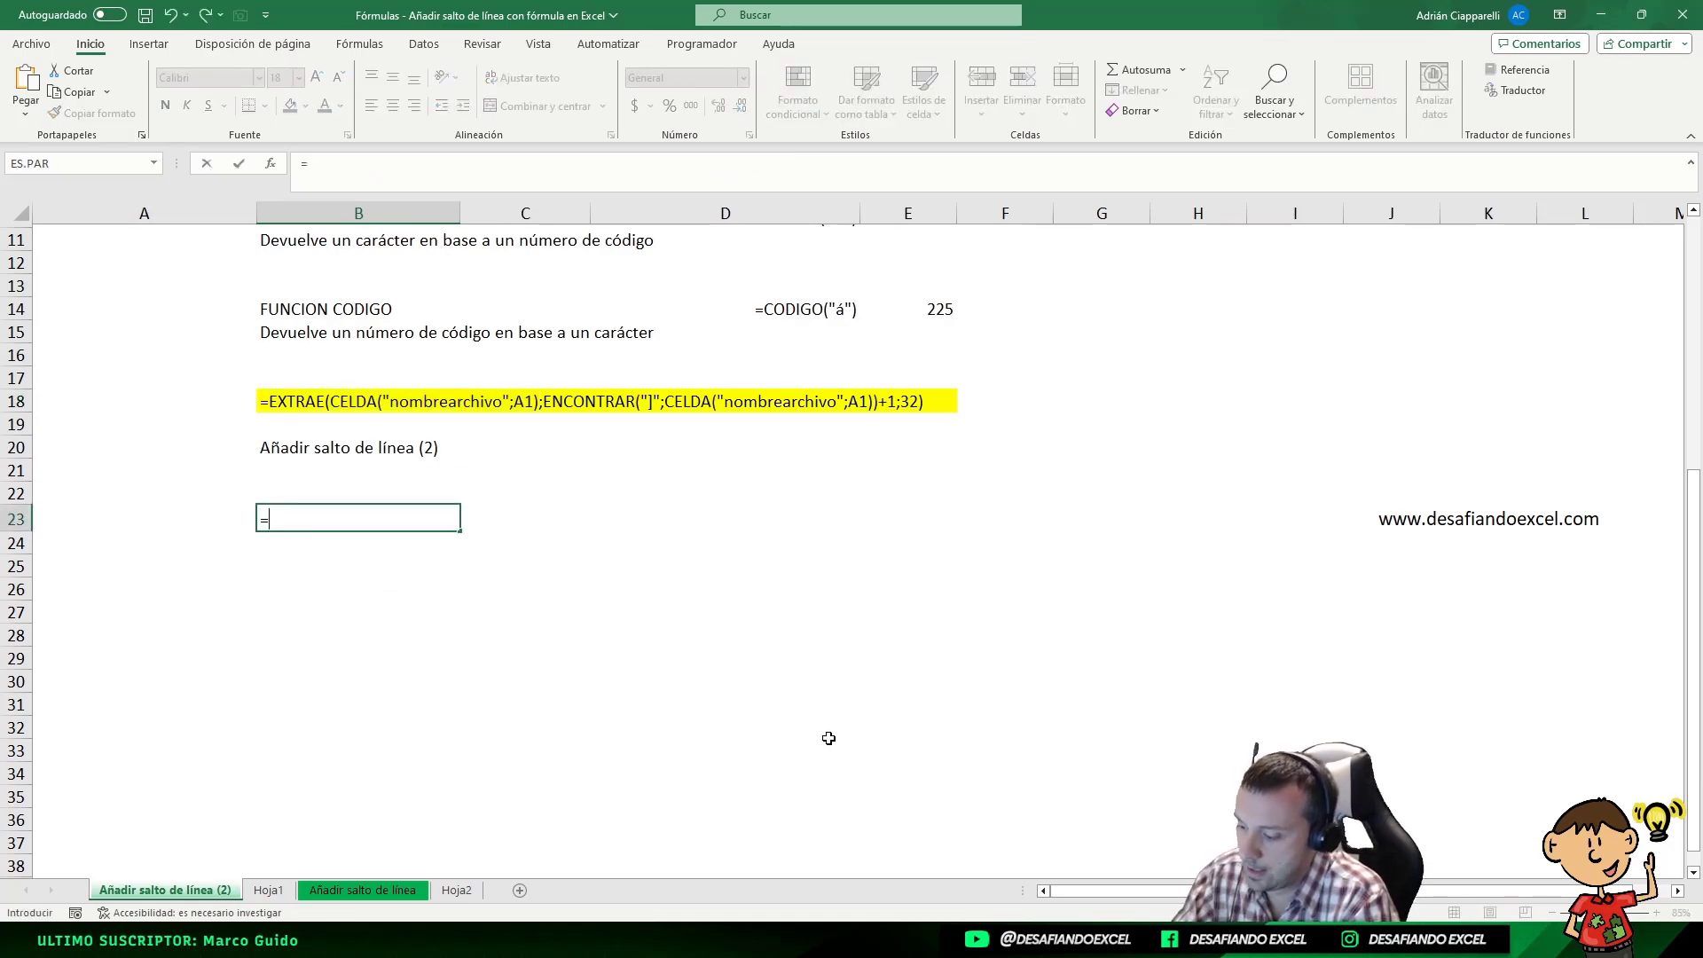
{"action": "key", "text": "ctrl+v"}
{"action": "left_click", "coordinate": [321, 518]}
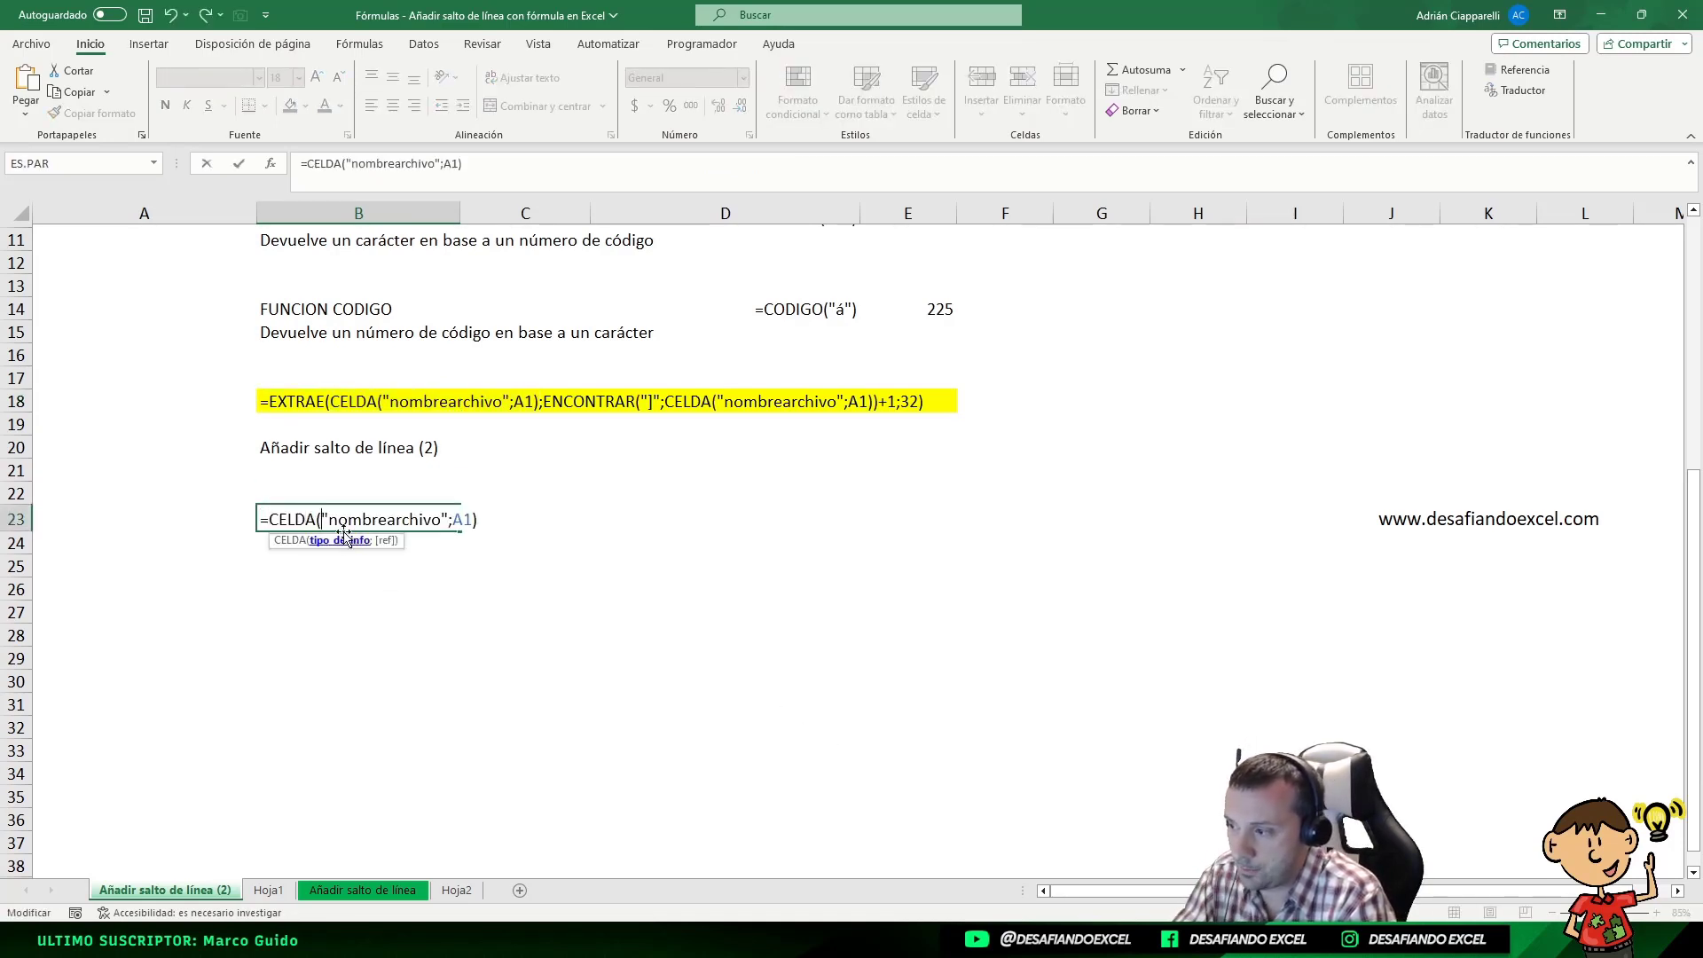
{"action": "left_click", "coordinate": [271, 165]}
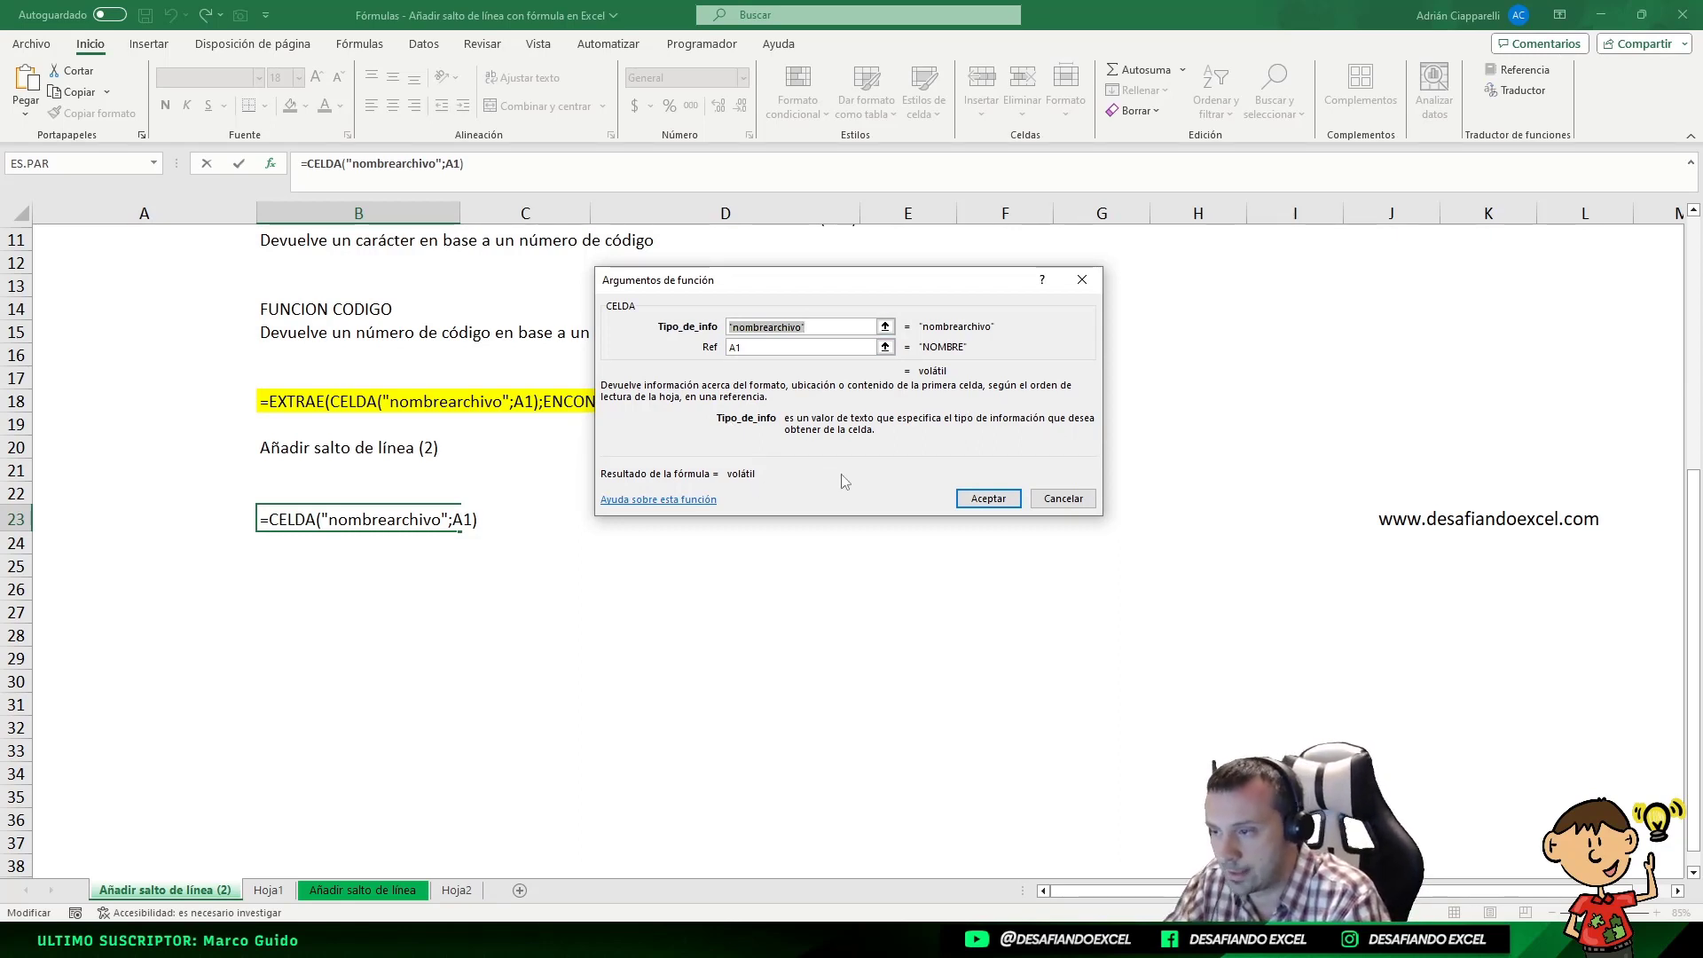
{"action": "left_click", "coordinate": [1089, 500]}
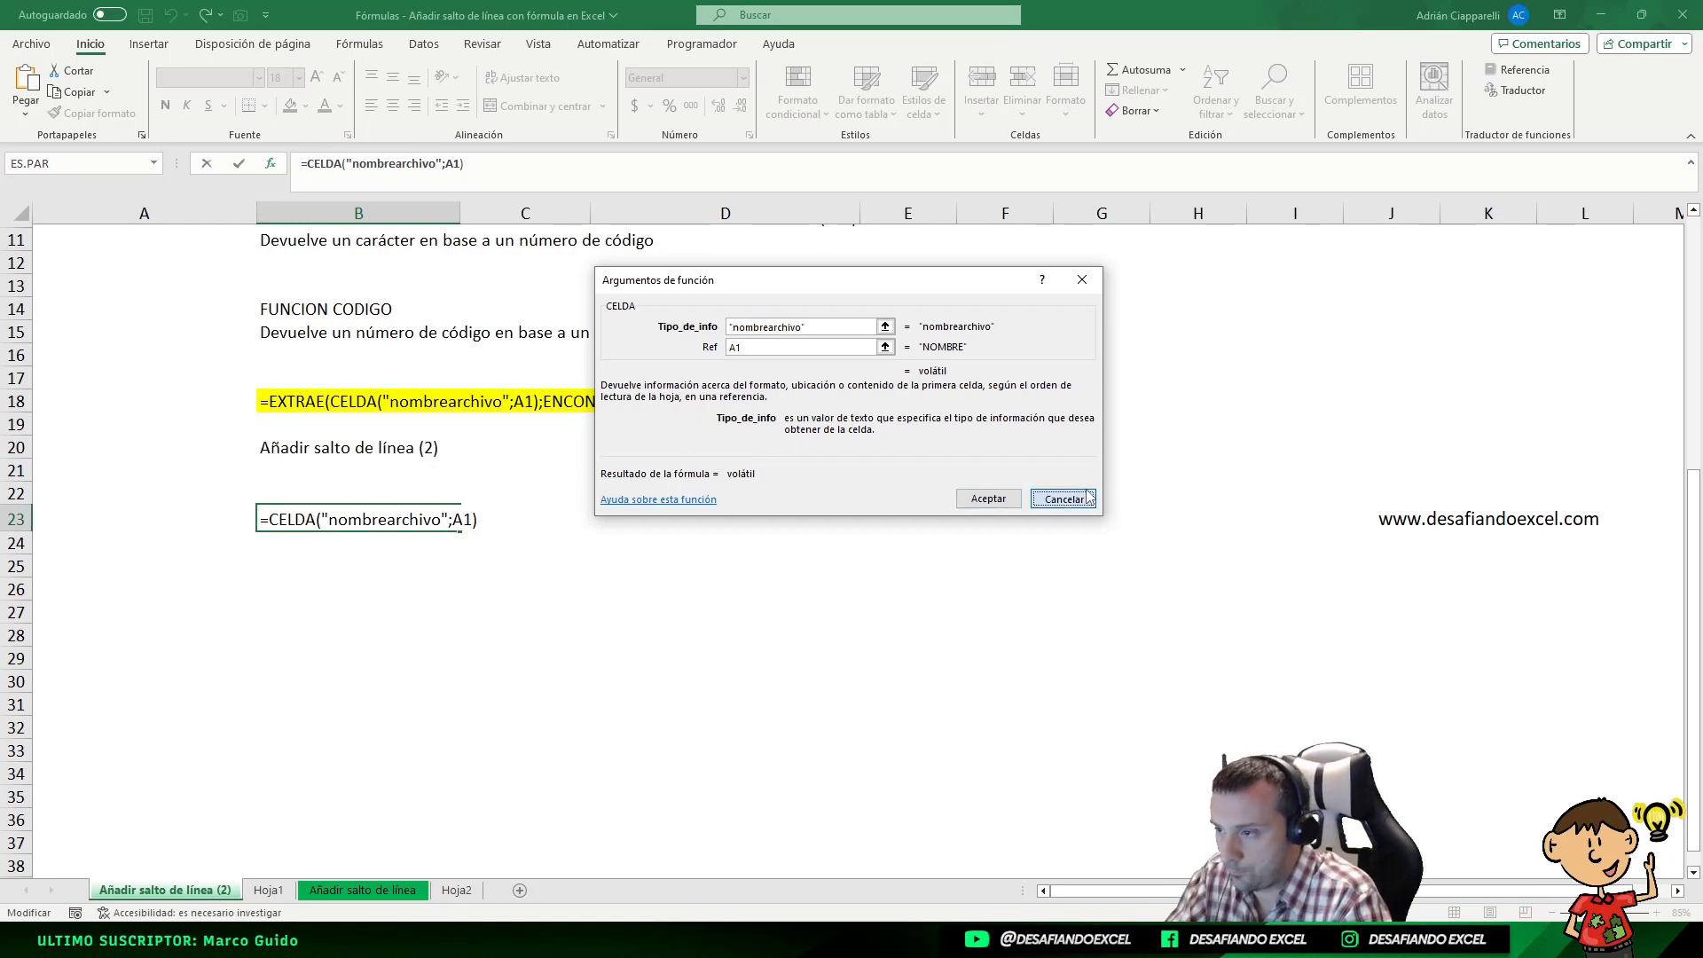
{"action": "left_click", "coordinate": [348, 486]}
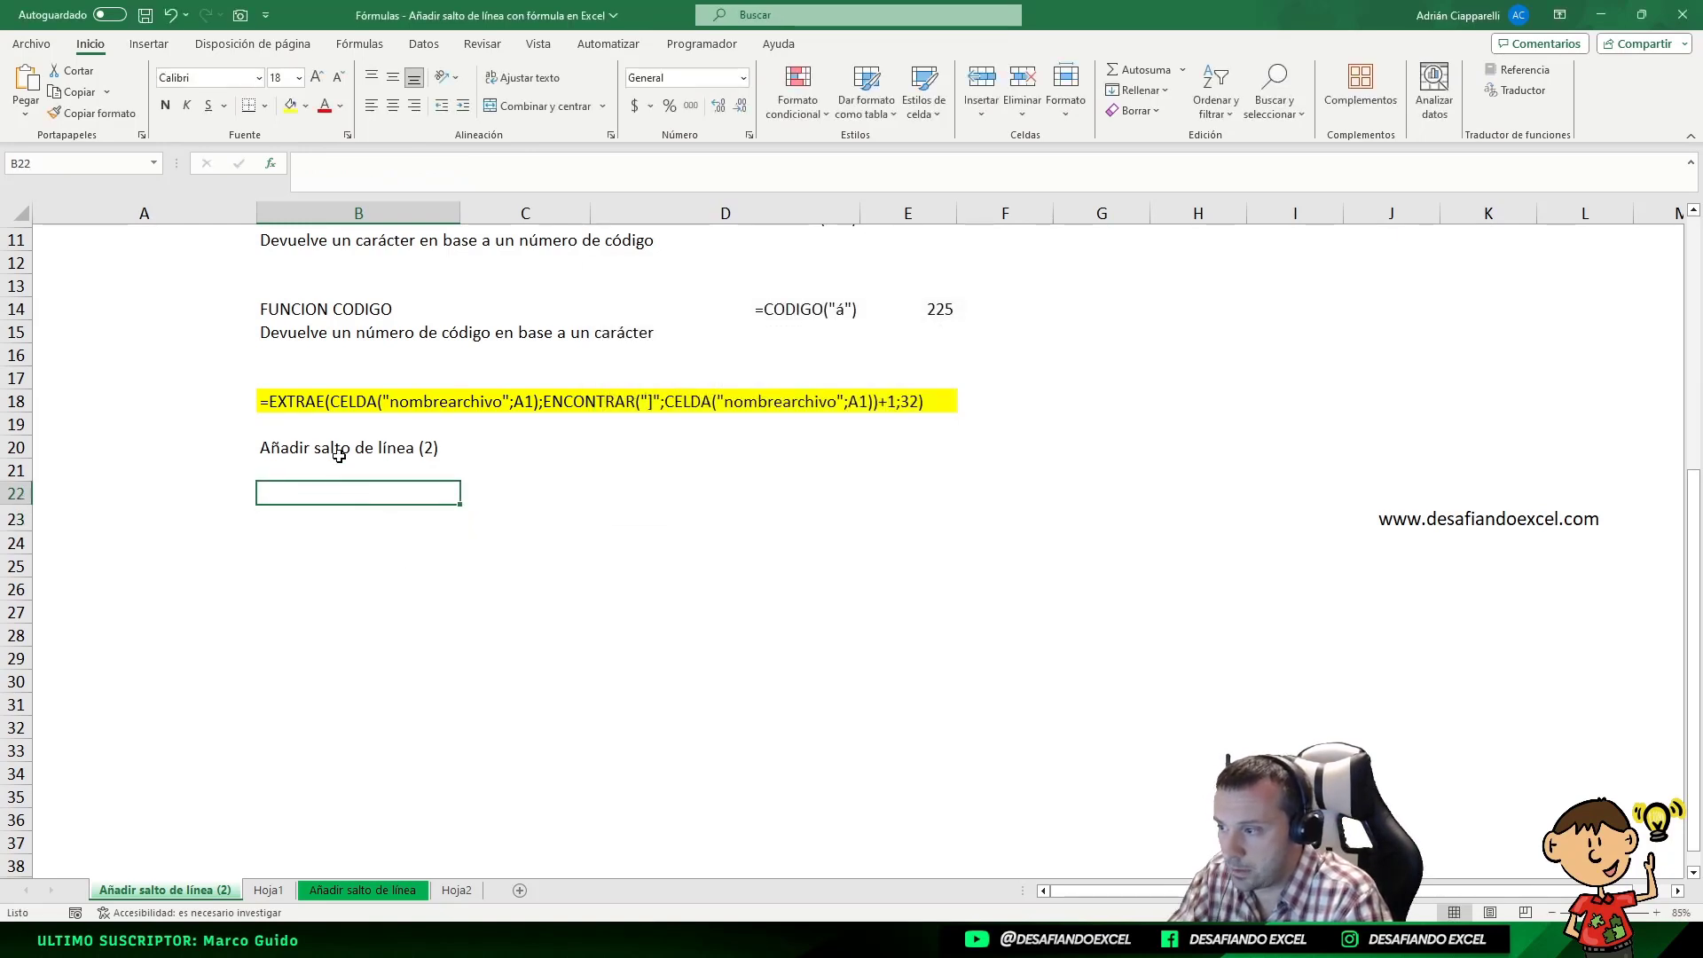
Enter =CELDA("contenido";E14) in cell B22 to retrieve the content of E14
{"action": "left_click", "coordinate": [337, 451]}
{"action": "left_click", "coordinate": [351, 494]}
{"action": "type", "text": "="}
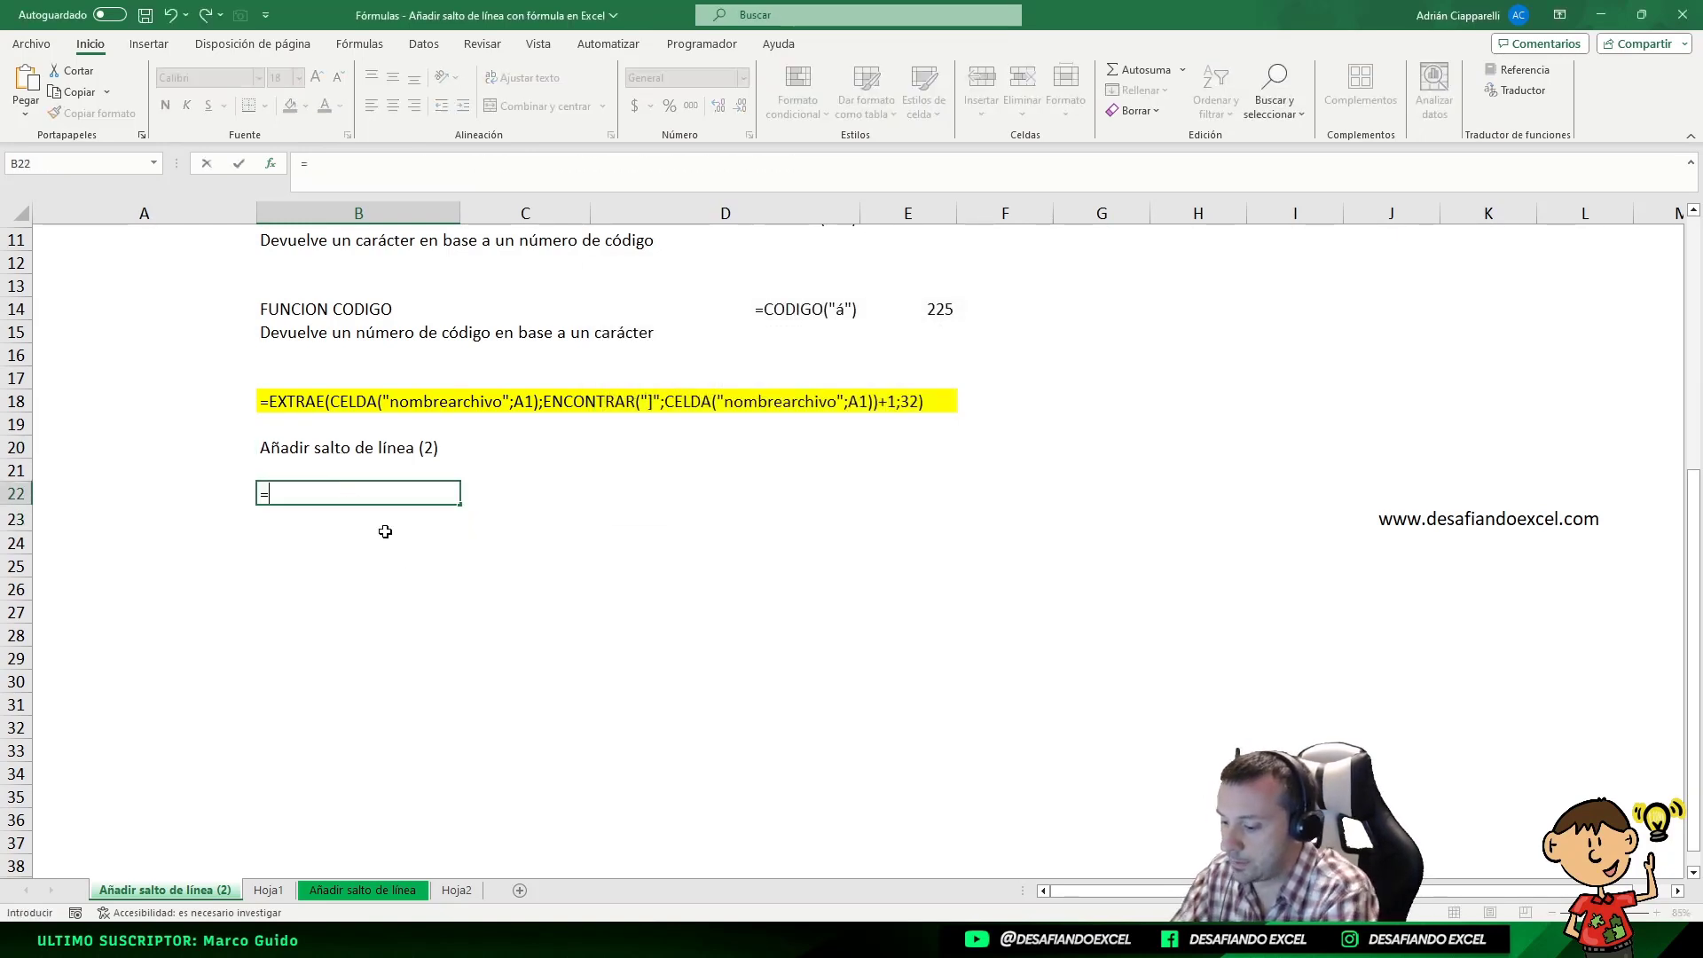
{"action": "type", "text": "celda("}
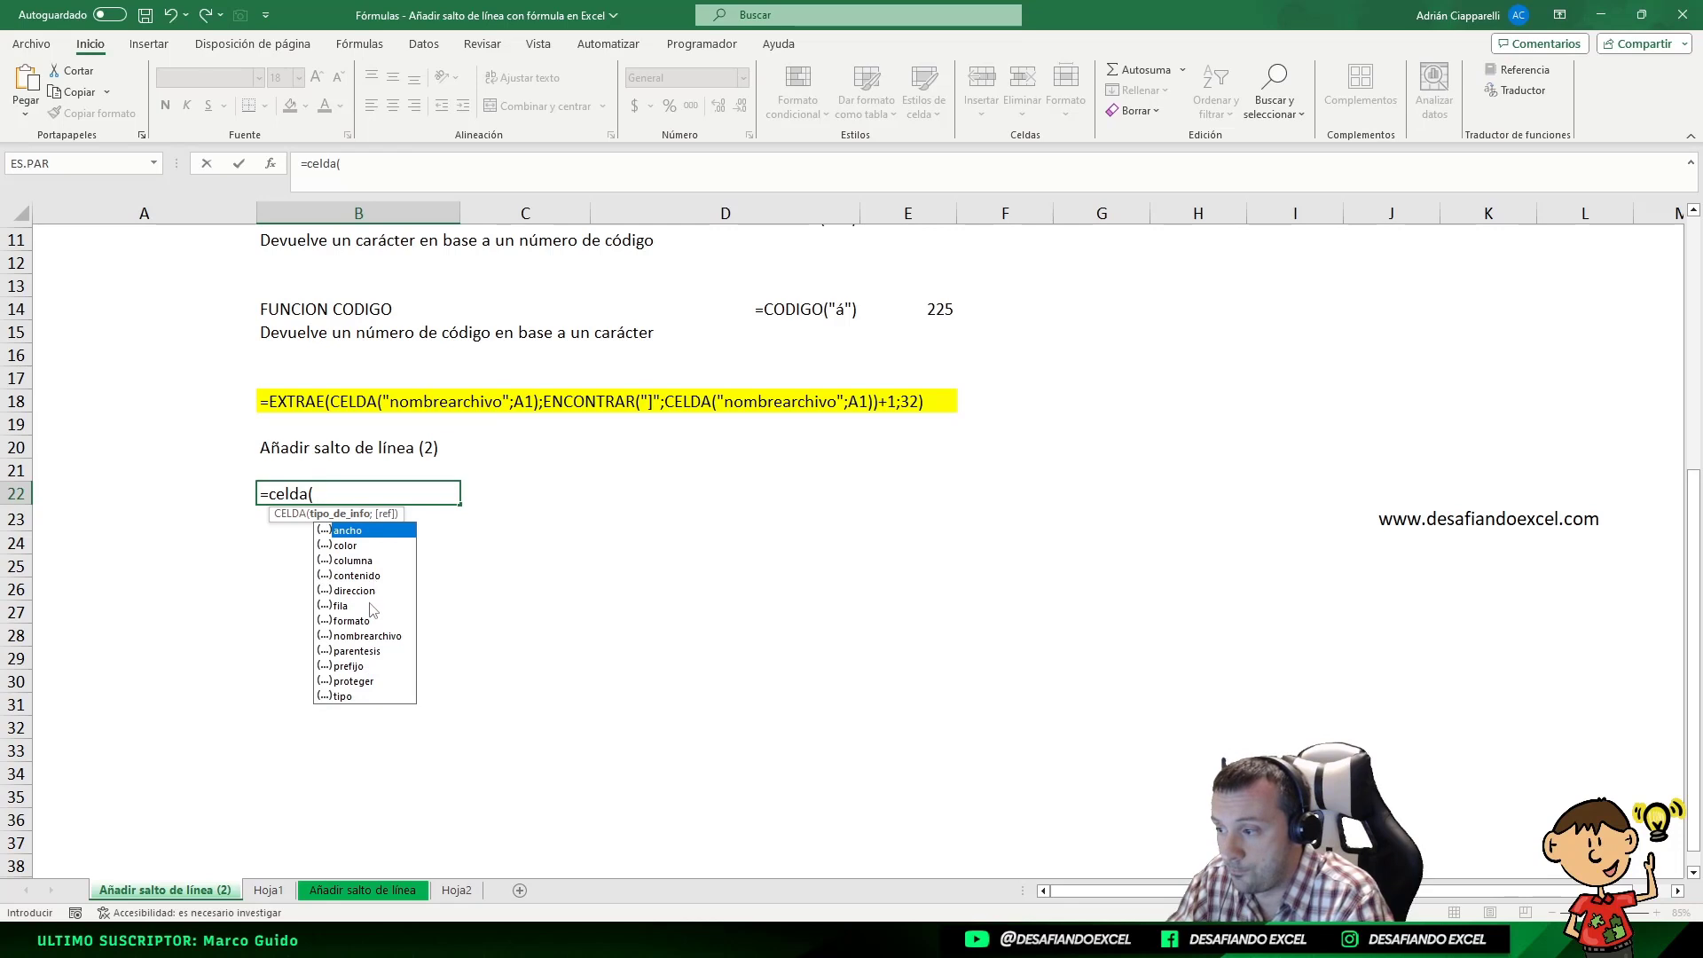
{"action": "double_click", "coordinate": [358, 575]}
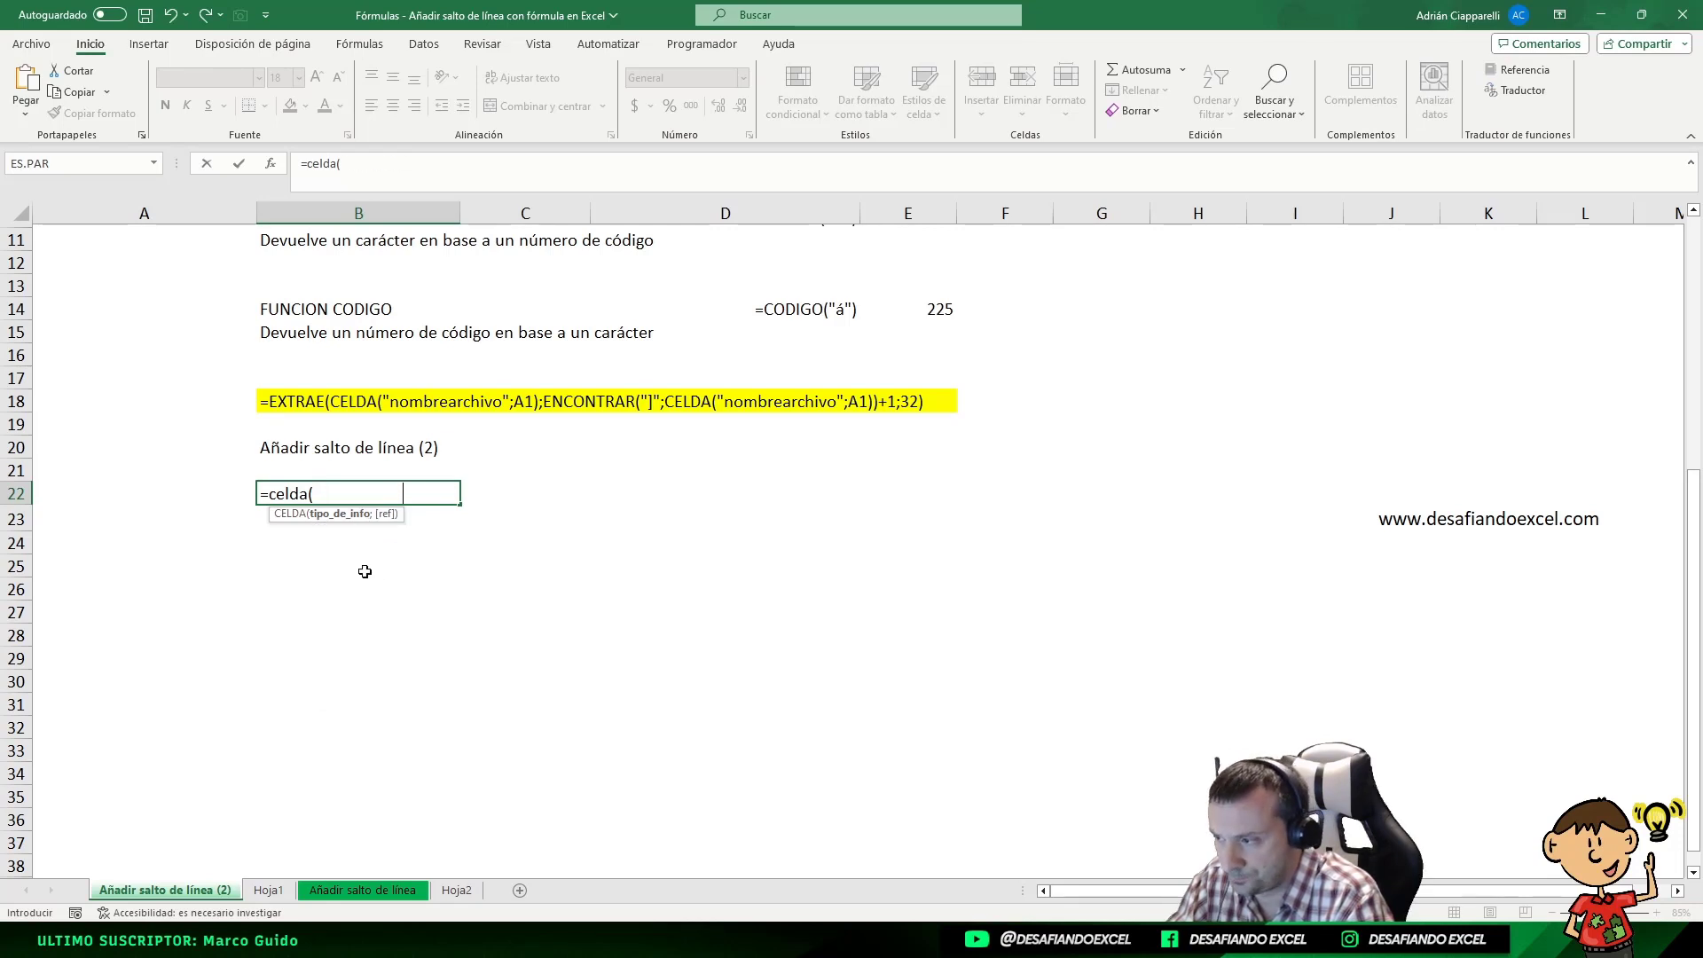
{"action": "type", "text": ";"}
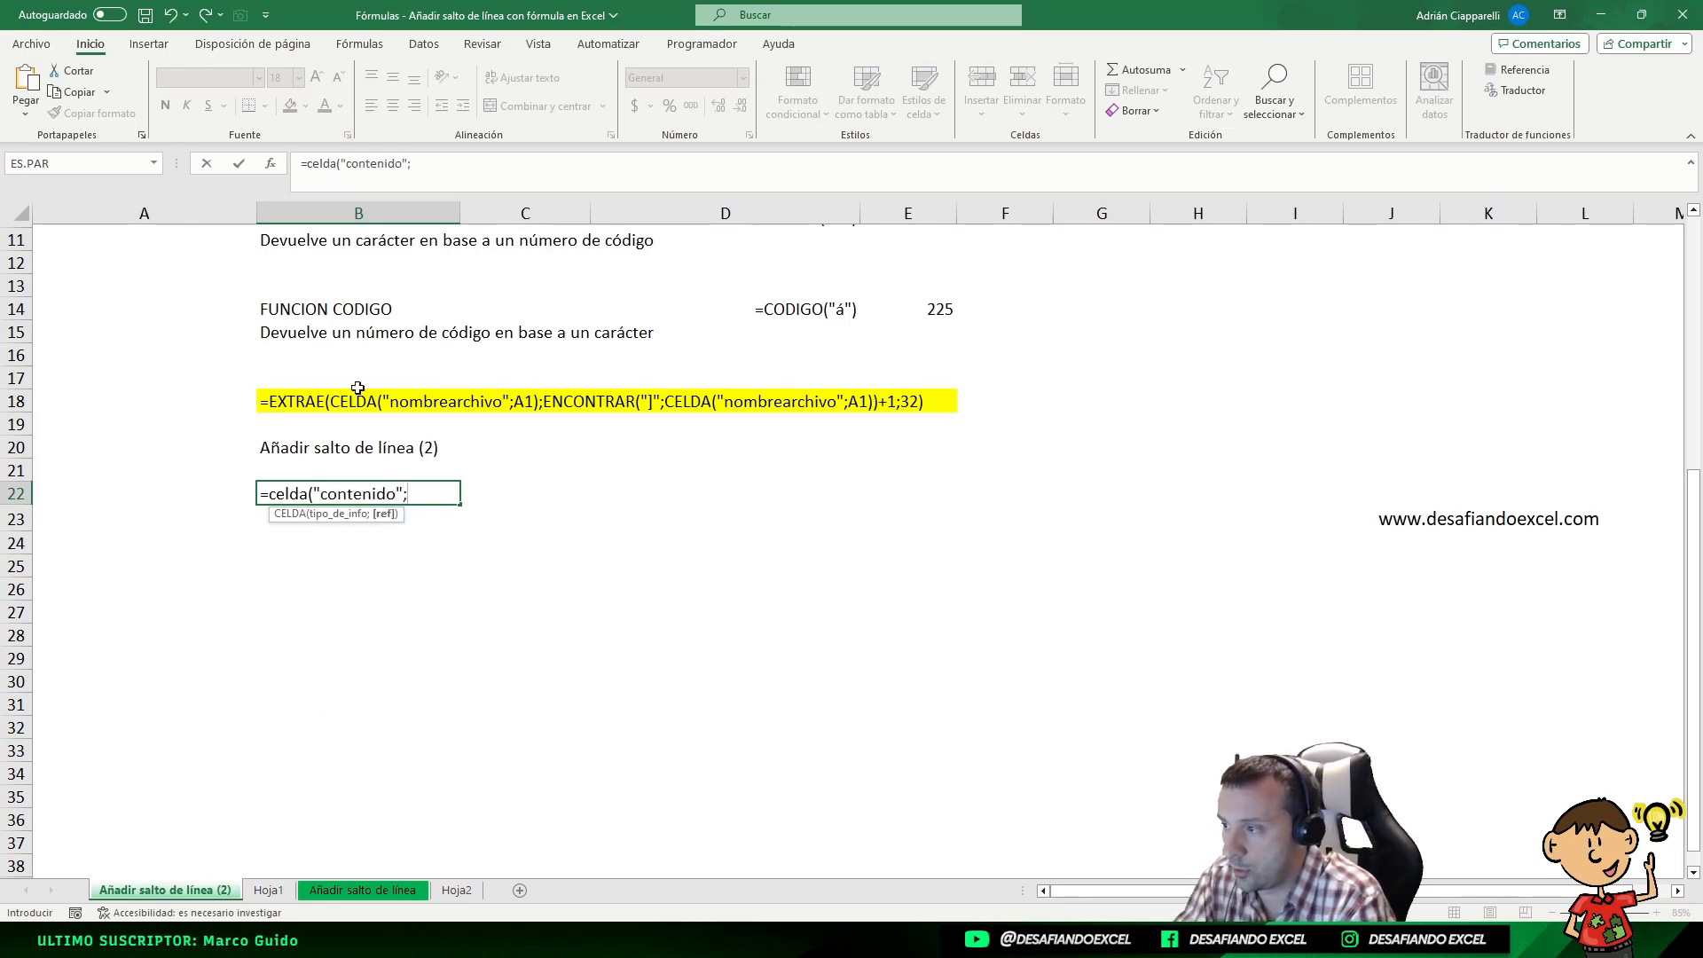
{"action": "left_click", "coordinate": [935, 313]}
{"action": "type", "text": ")"}
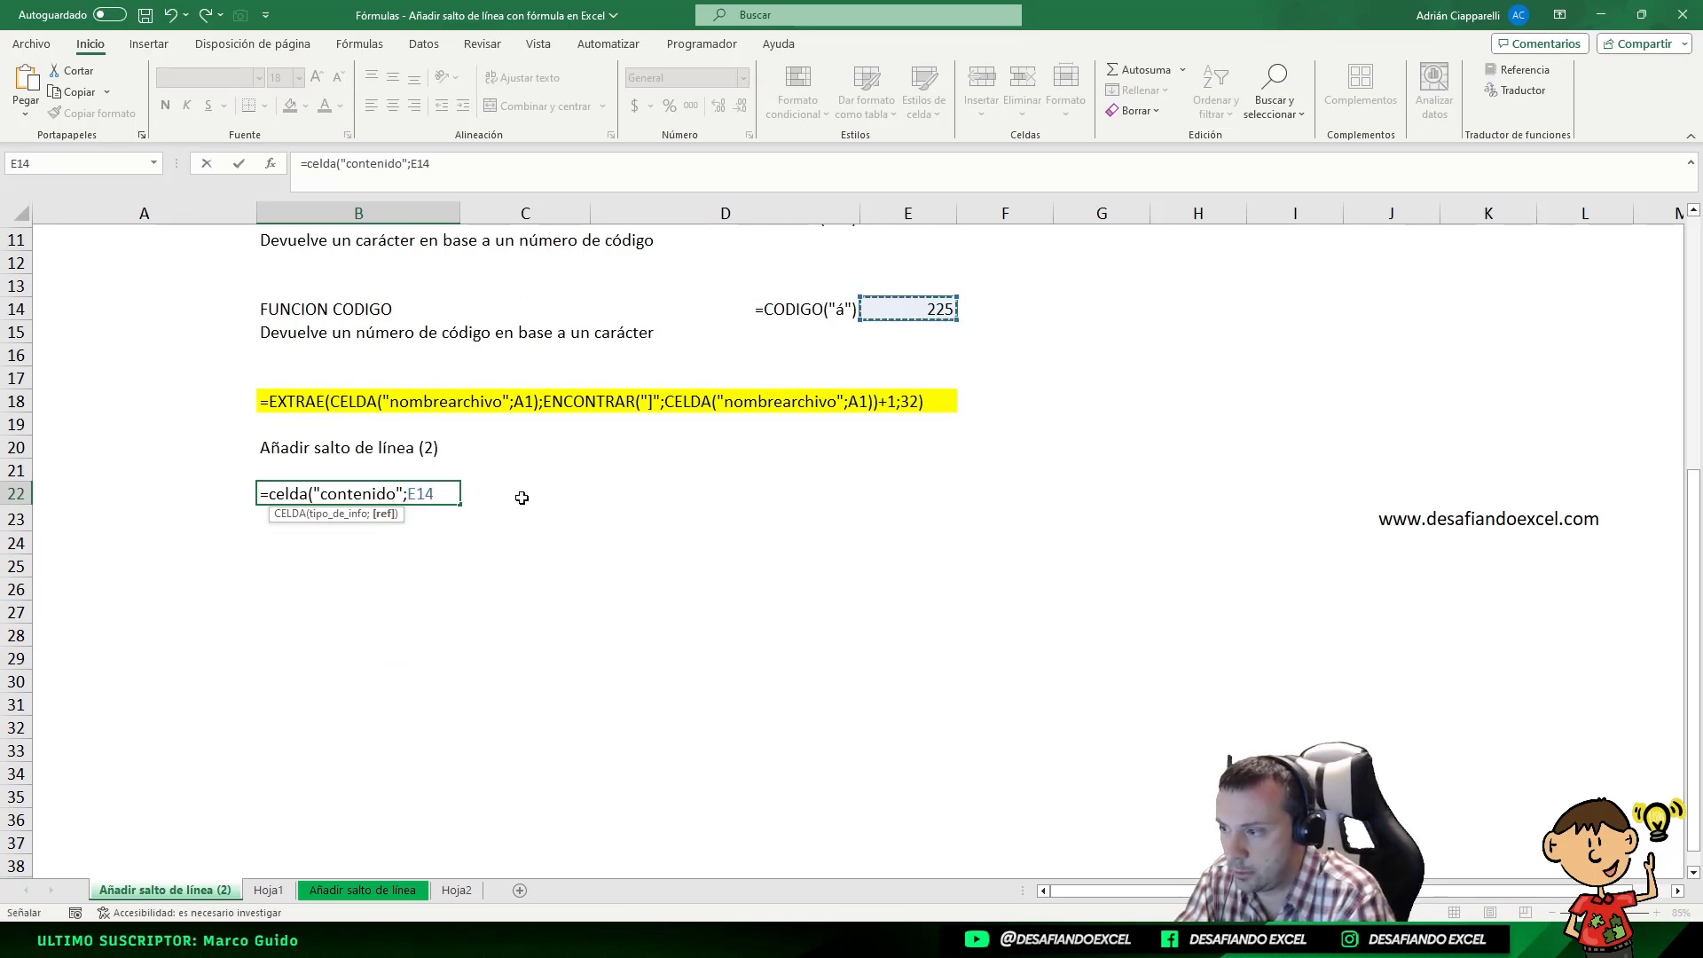
{"action": "key", "text": "Return"}
{"action": "left_click", "coordinate": [388, 486]}
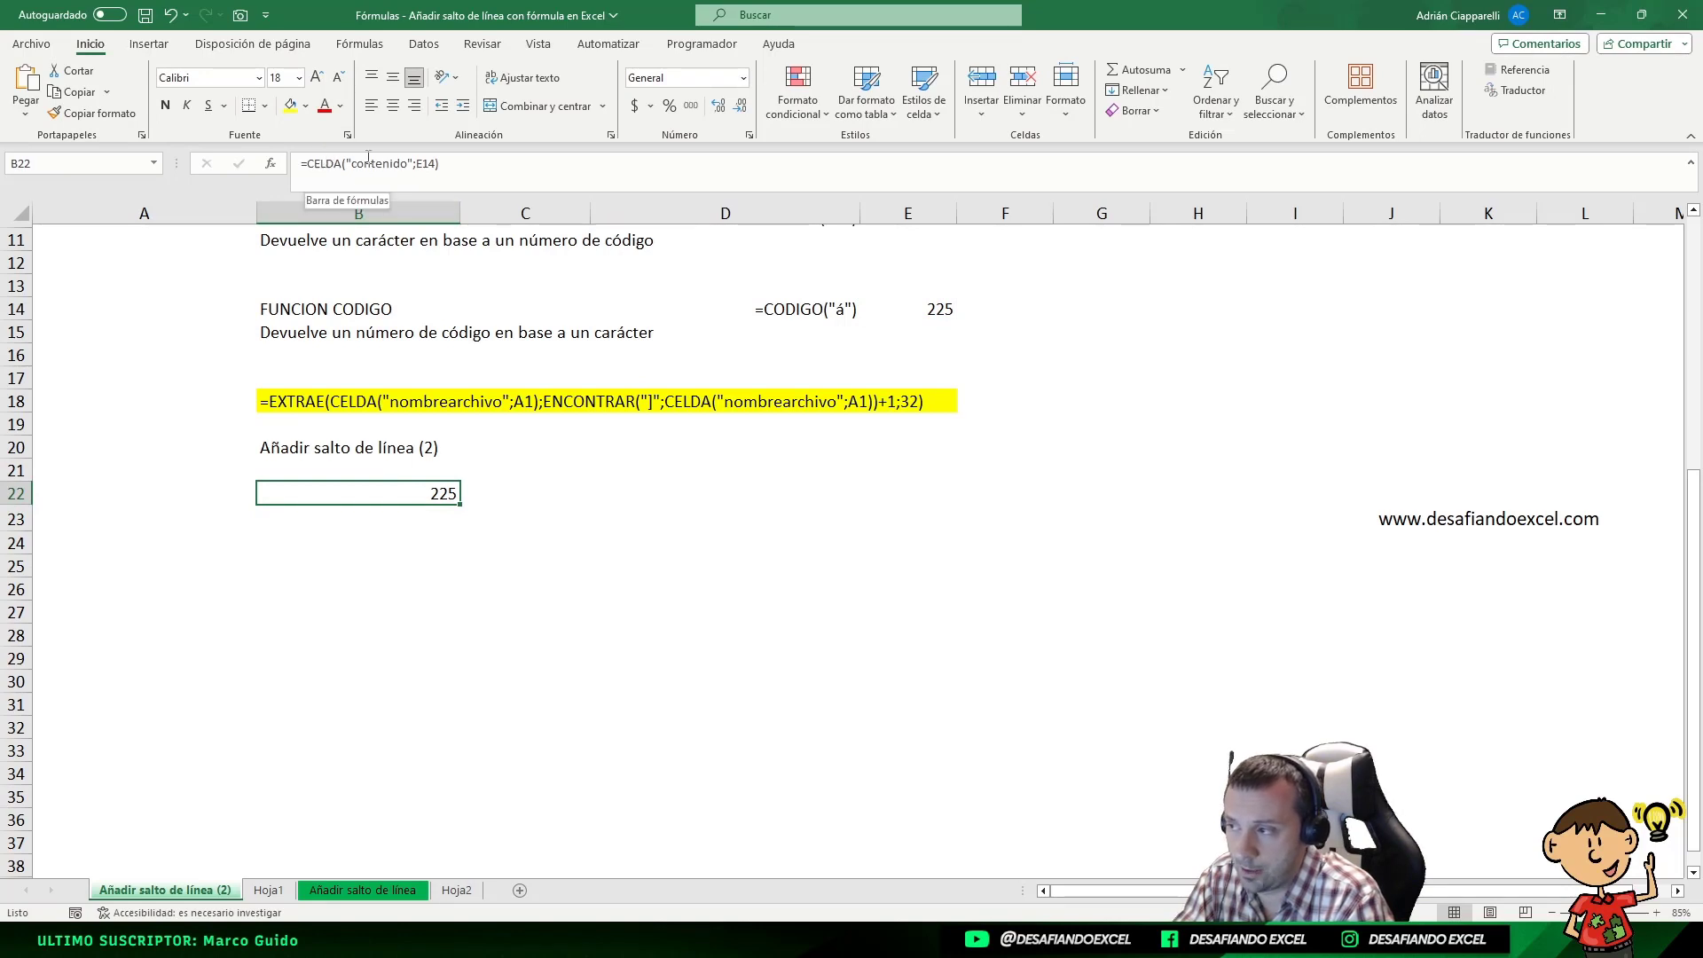
Review the "contenido" argument of the formula in B22 and undo the formula's entry
{"action": "left_click_drag", "start_coordinate": [347, 163], "coordinate": [412, 163]}
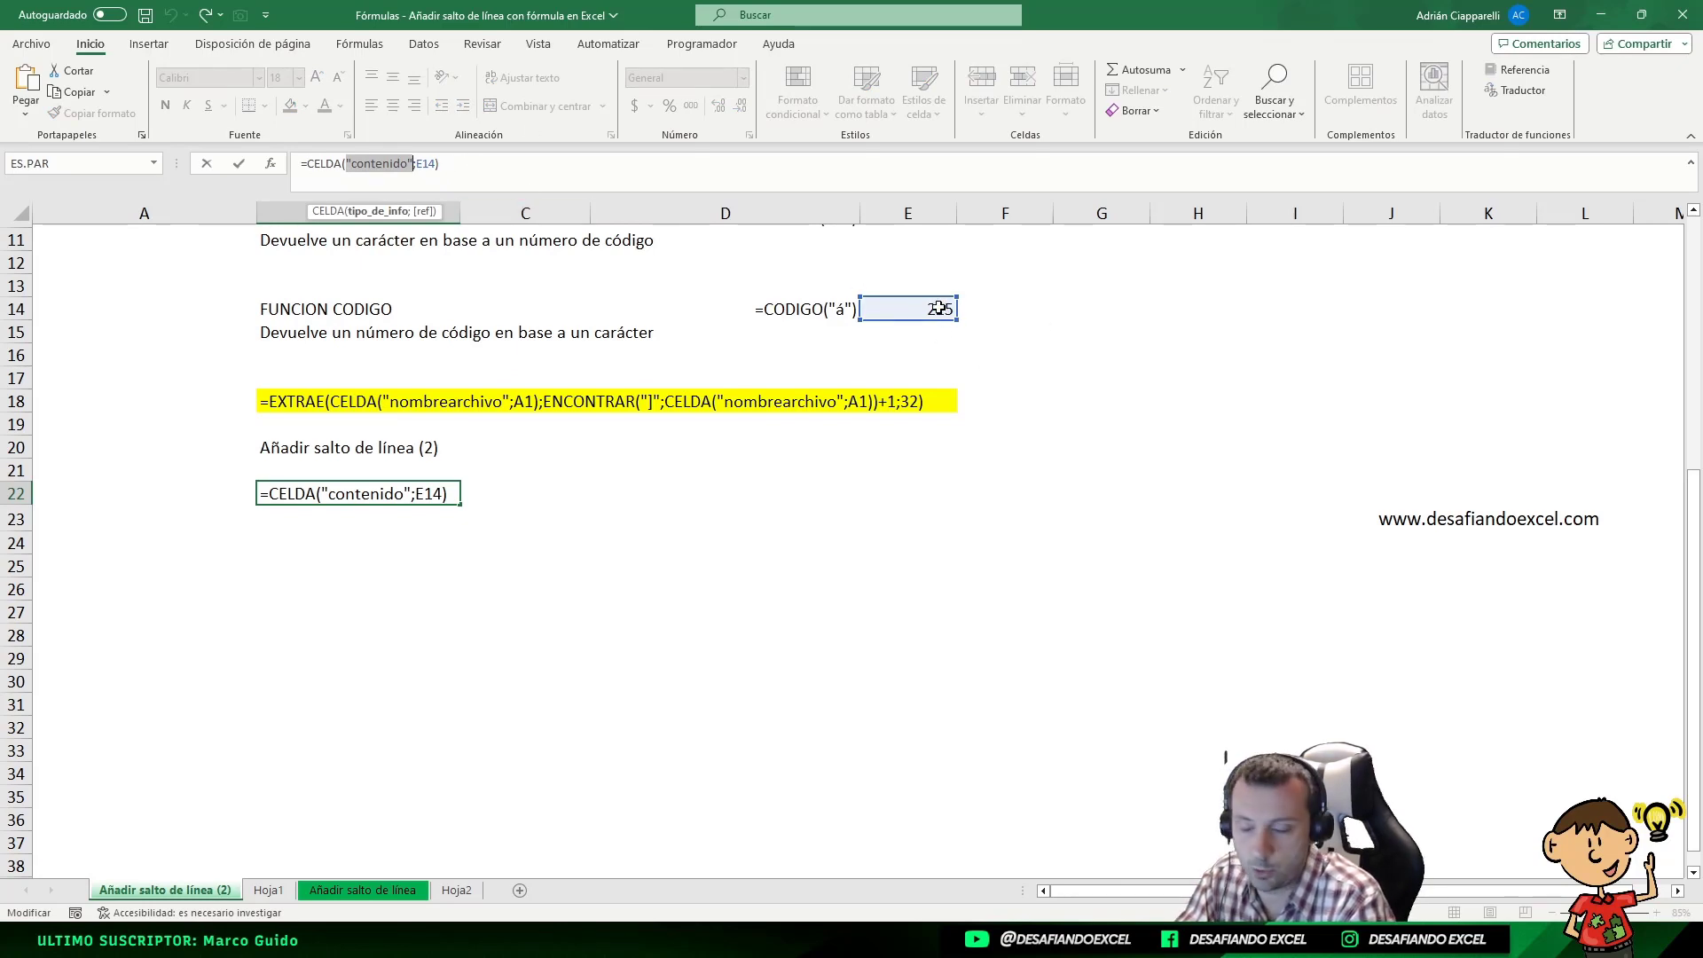
{"action": "key", "text": "Return"}
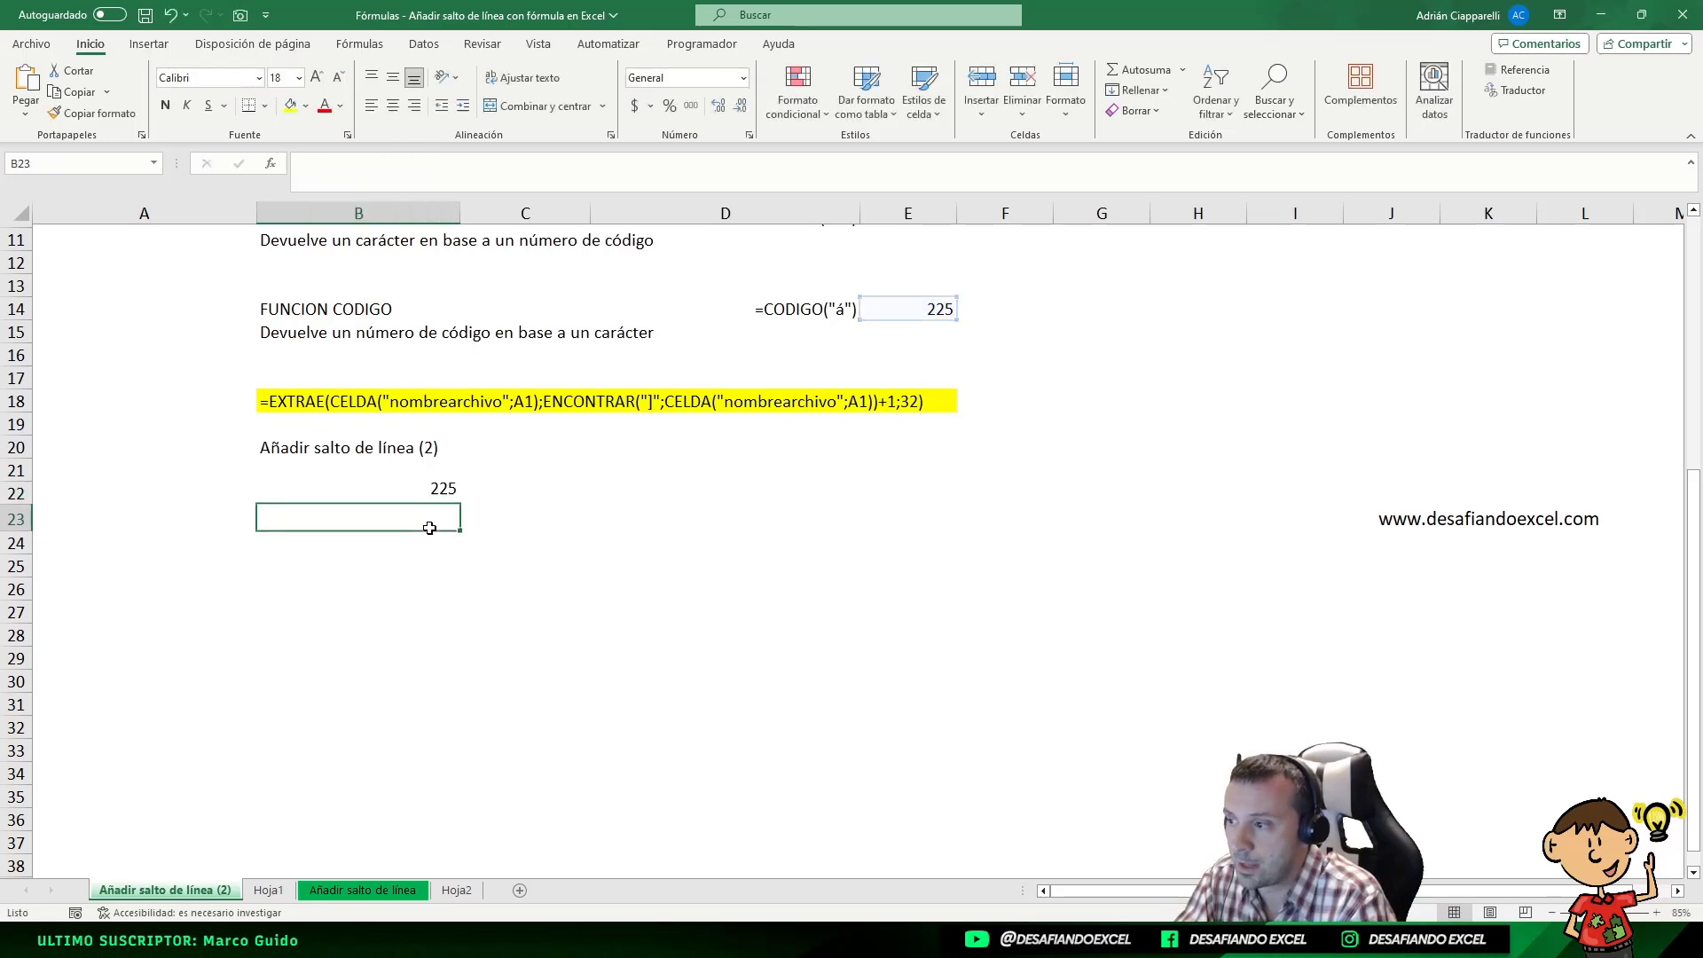
{"action": "left_click", "coordinate": [437, 499]}
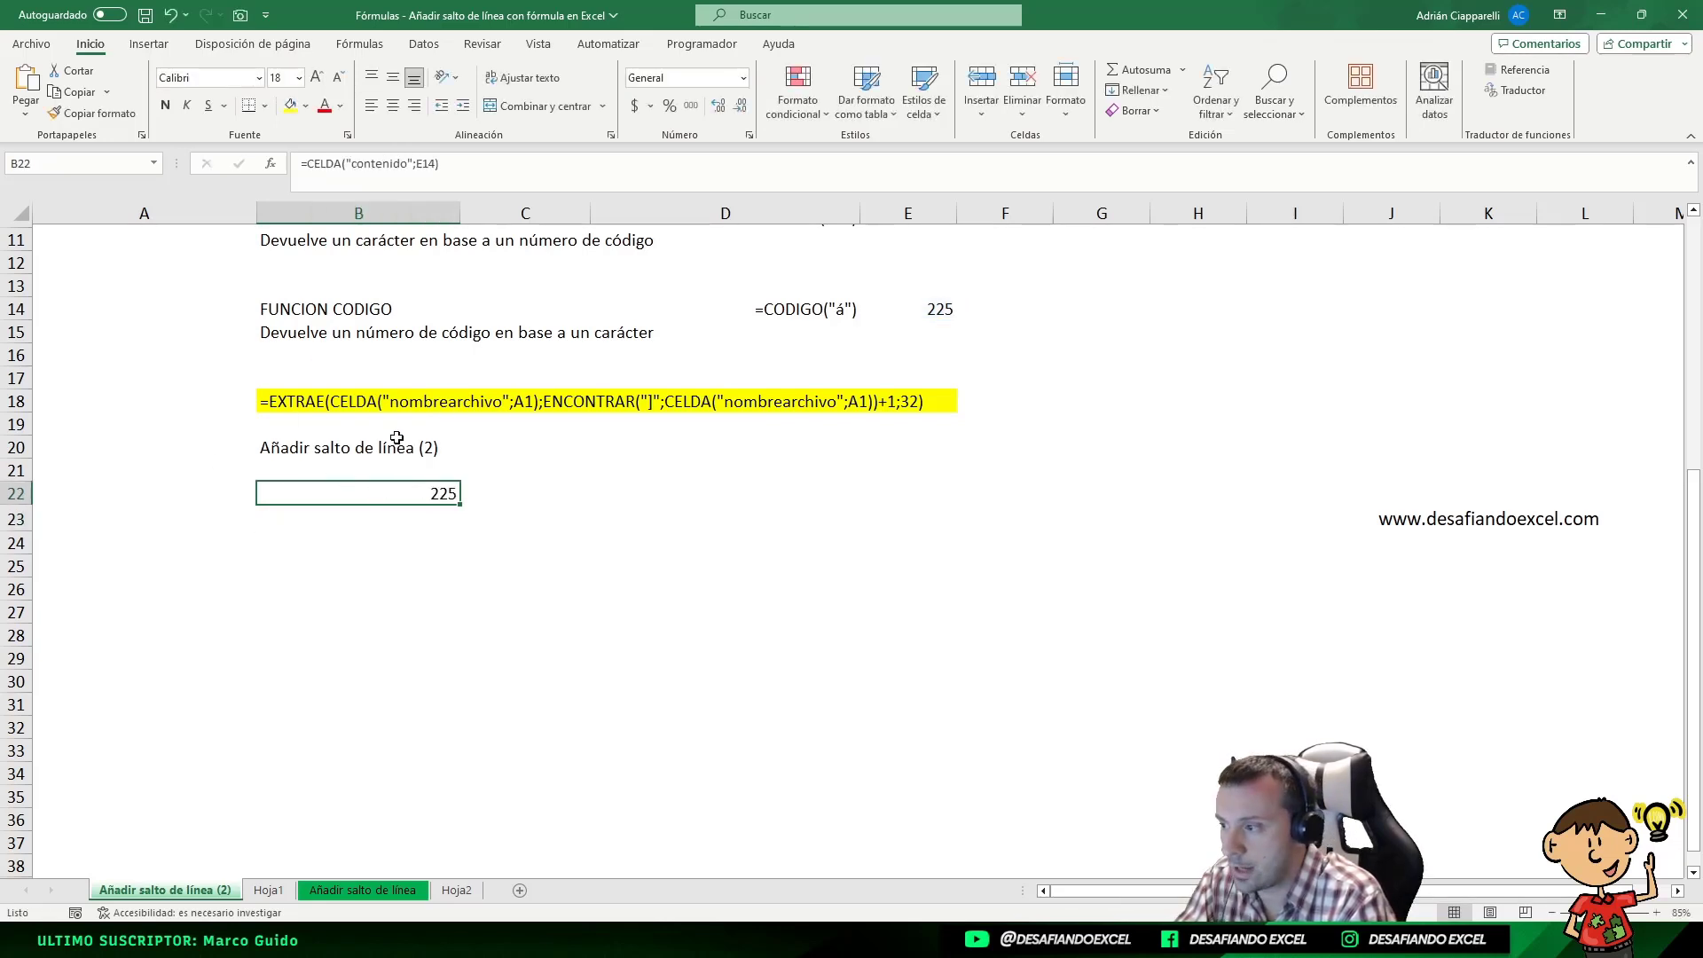
{"action": "key", "text": "ctrl+z"}
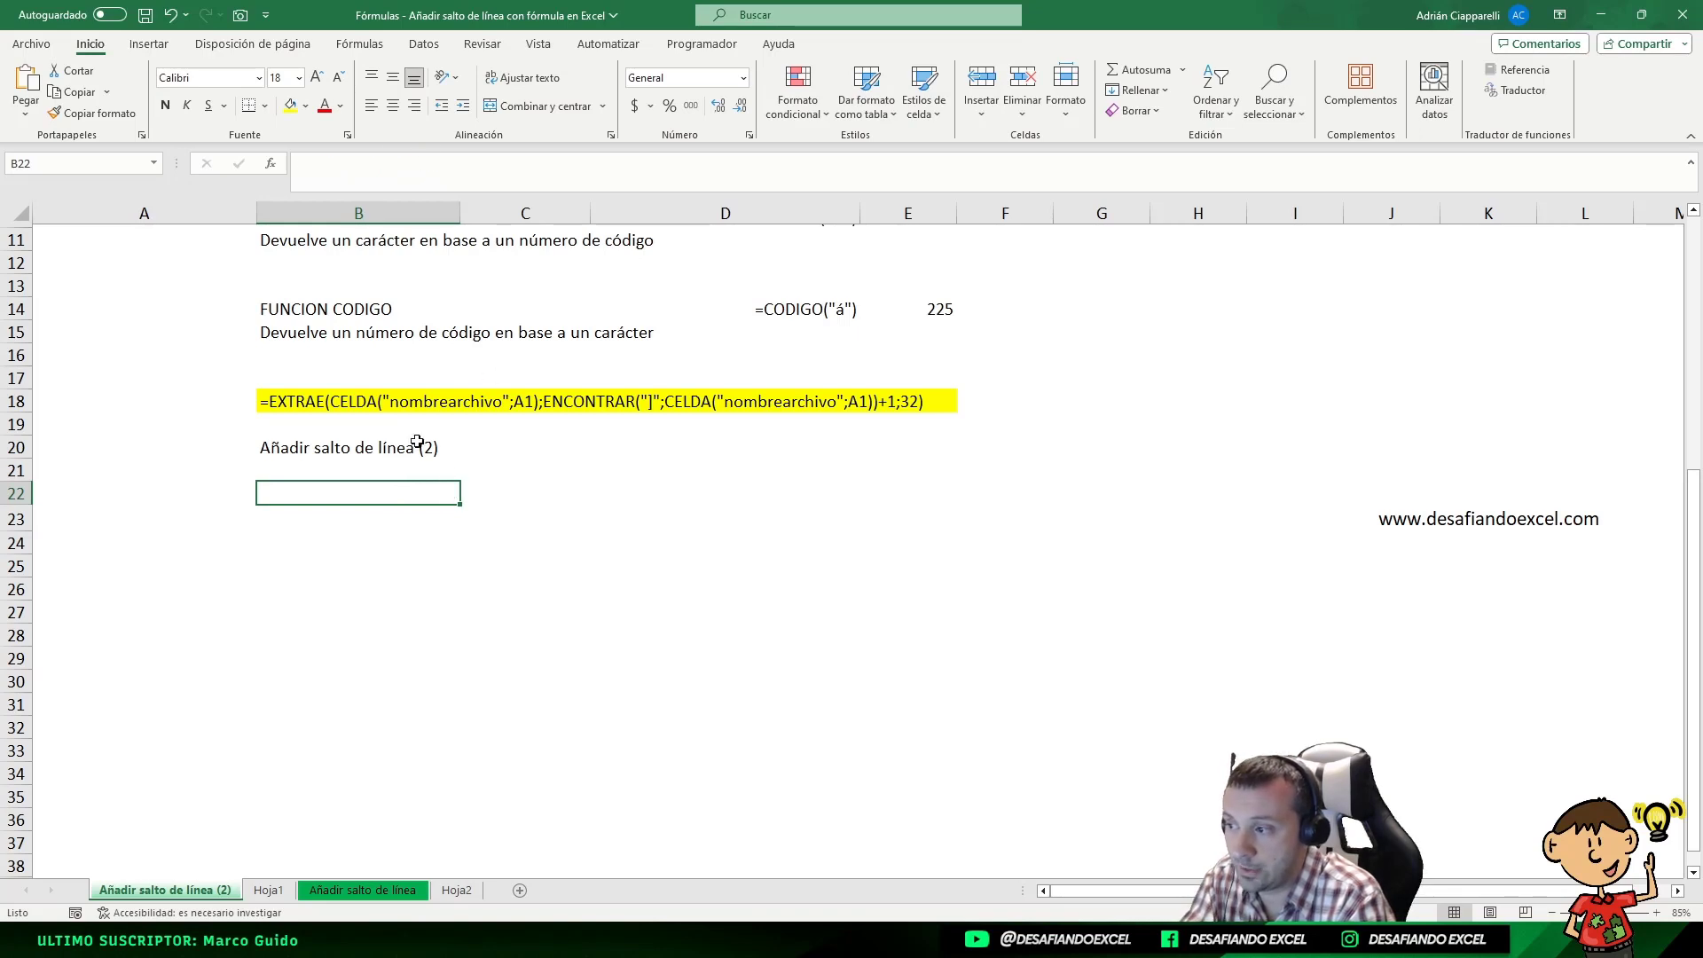
Copy the first CELDA("nombrearchivo";A1) part of the formula text in B18 and paste it into B22 after an equals sign
{"action": "double_click", "coordinate": [398, 404]}
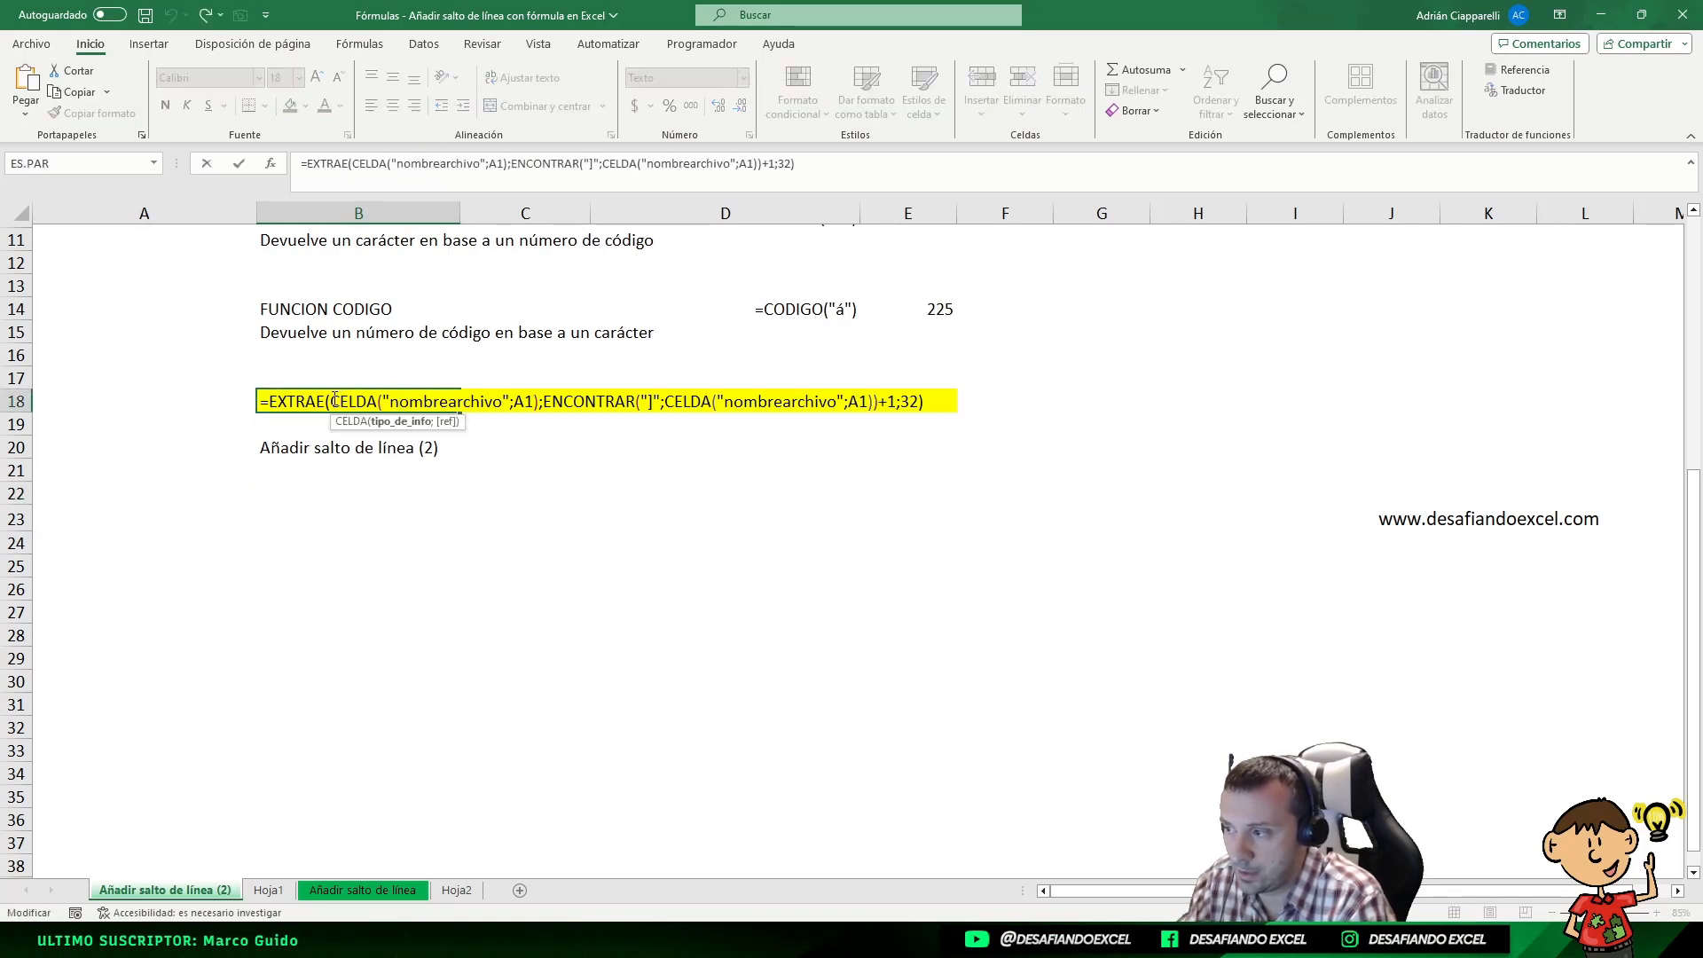
{"action": "left_click_drag", "start_coordinate": [334, 399], "coordinate": [538, 401]}
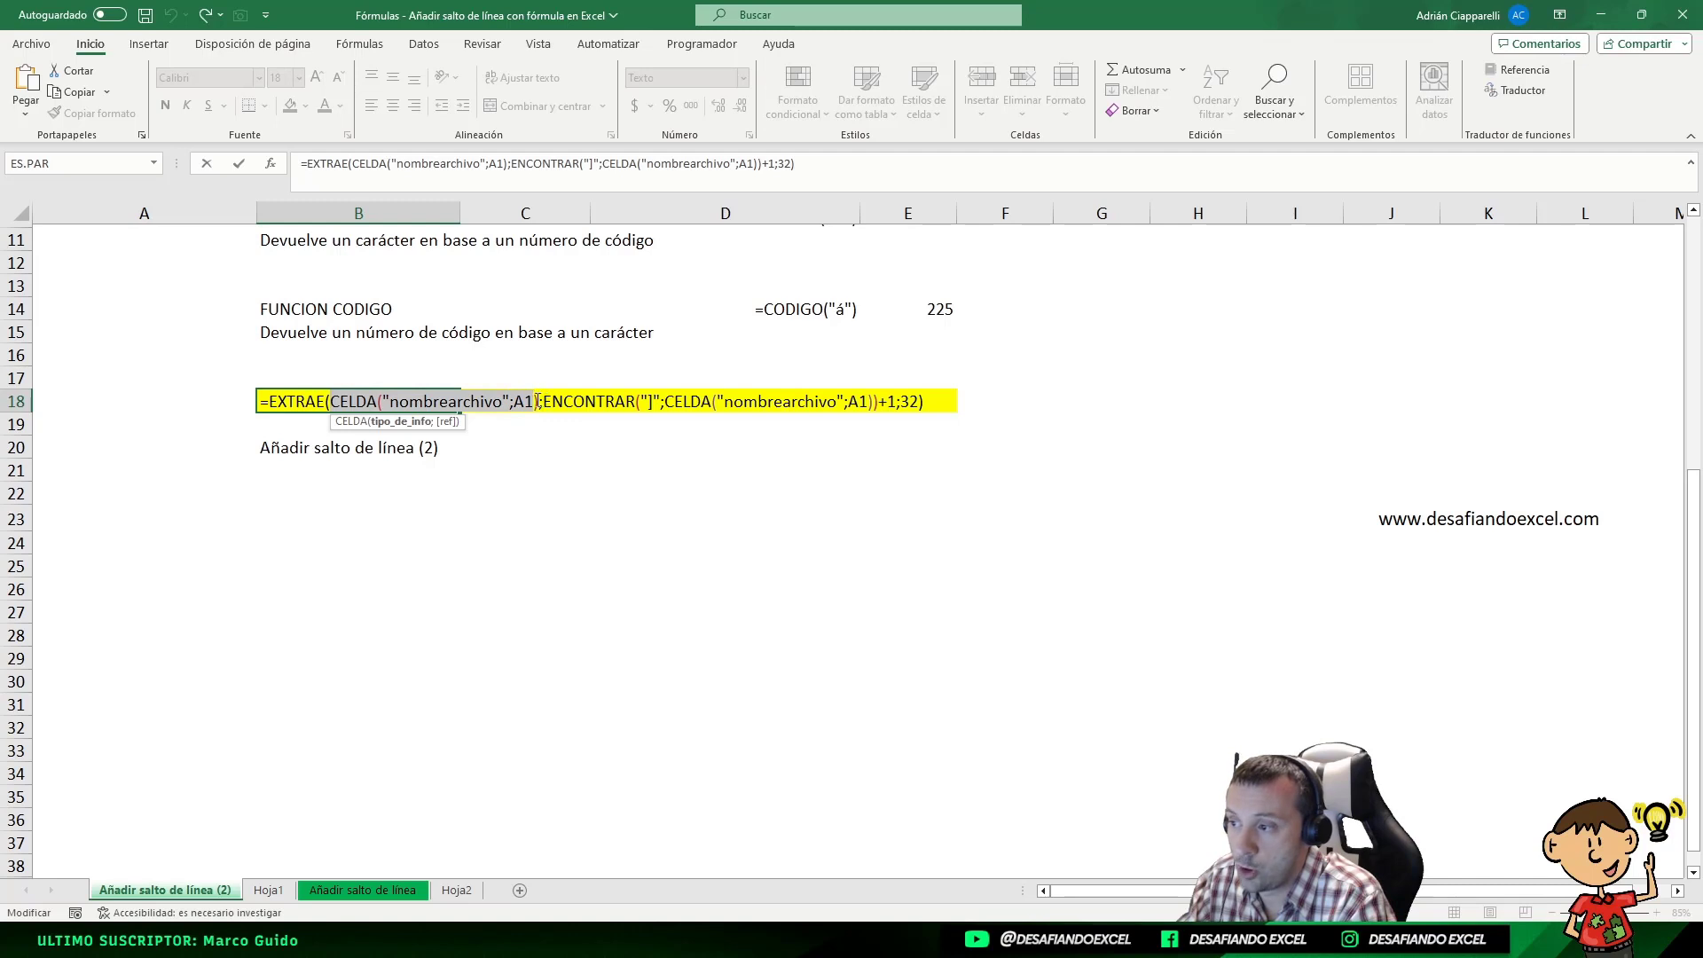
{"action": "key", "text": "Escape"}
{"action": "left_click", "coordinate": [321, 501]}
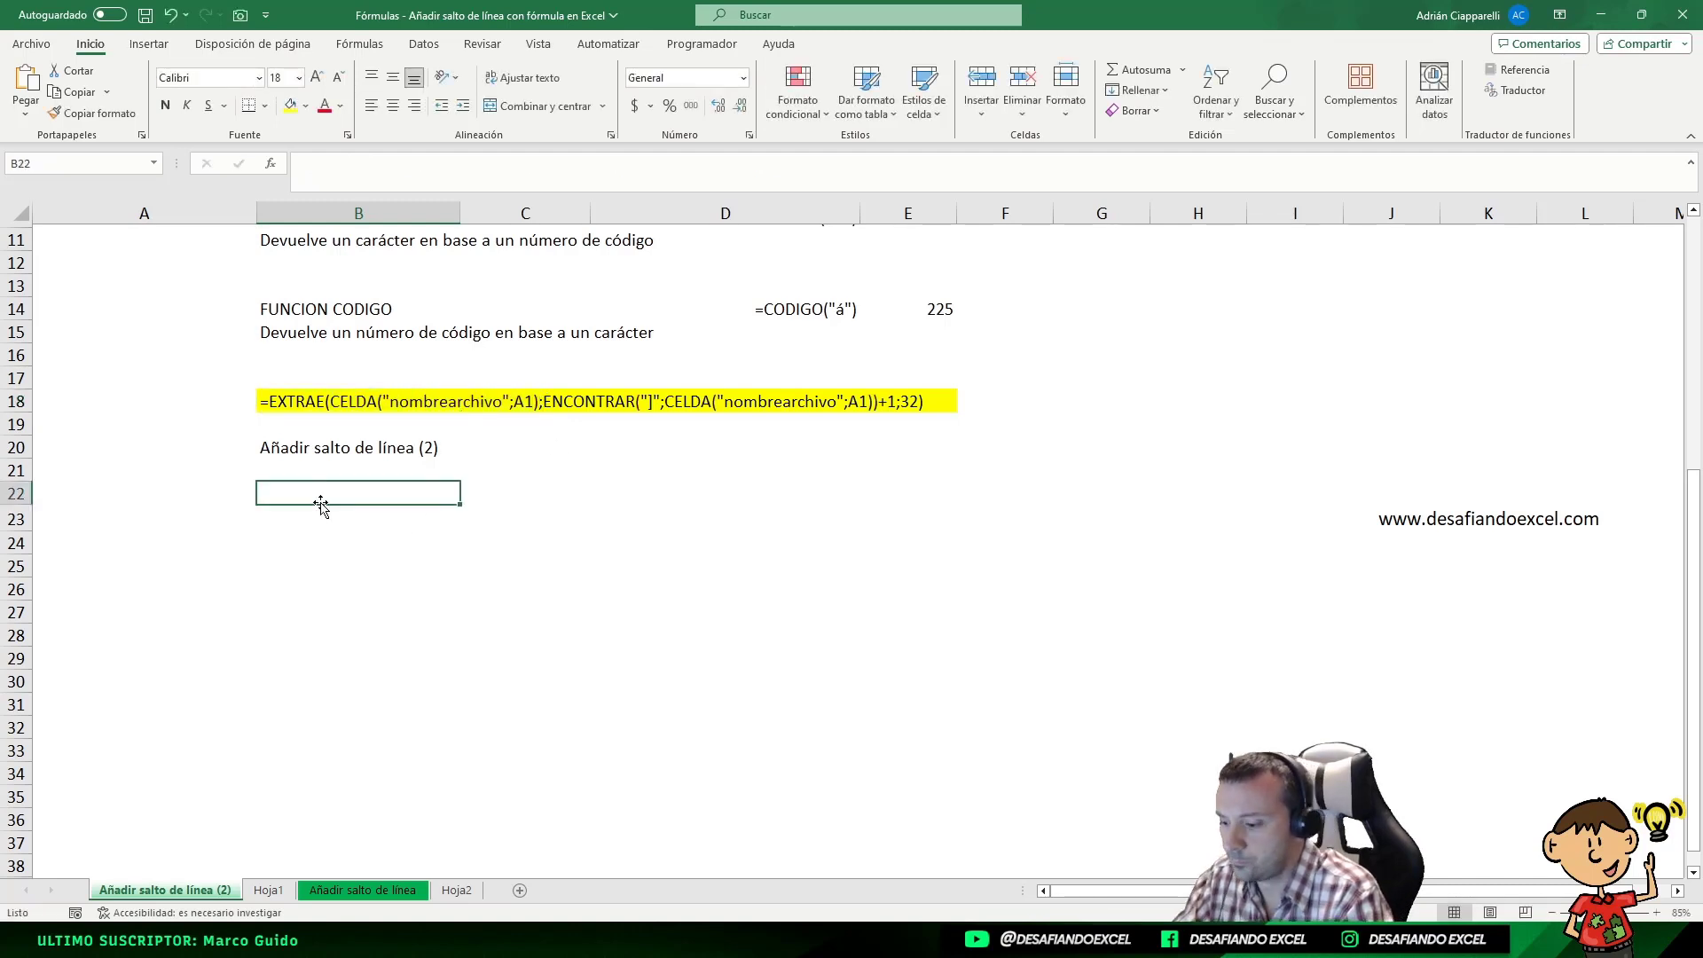
{"action": "type", "text": "="}
{"action": "key", "text": "ctrl+v"}
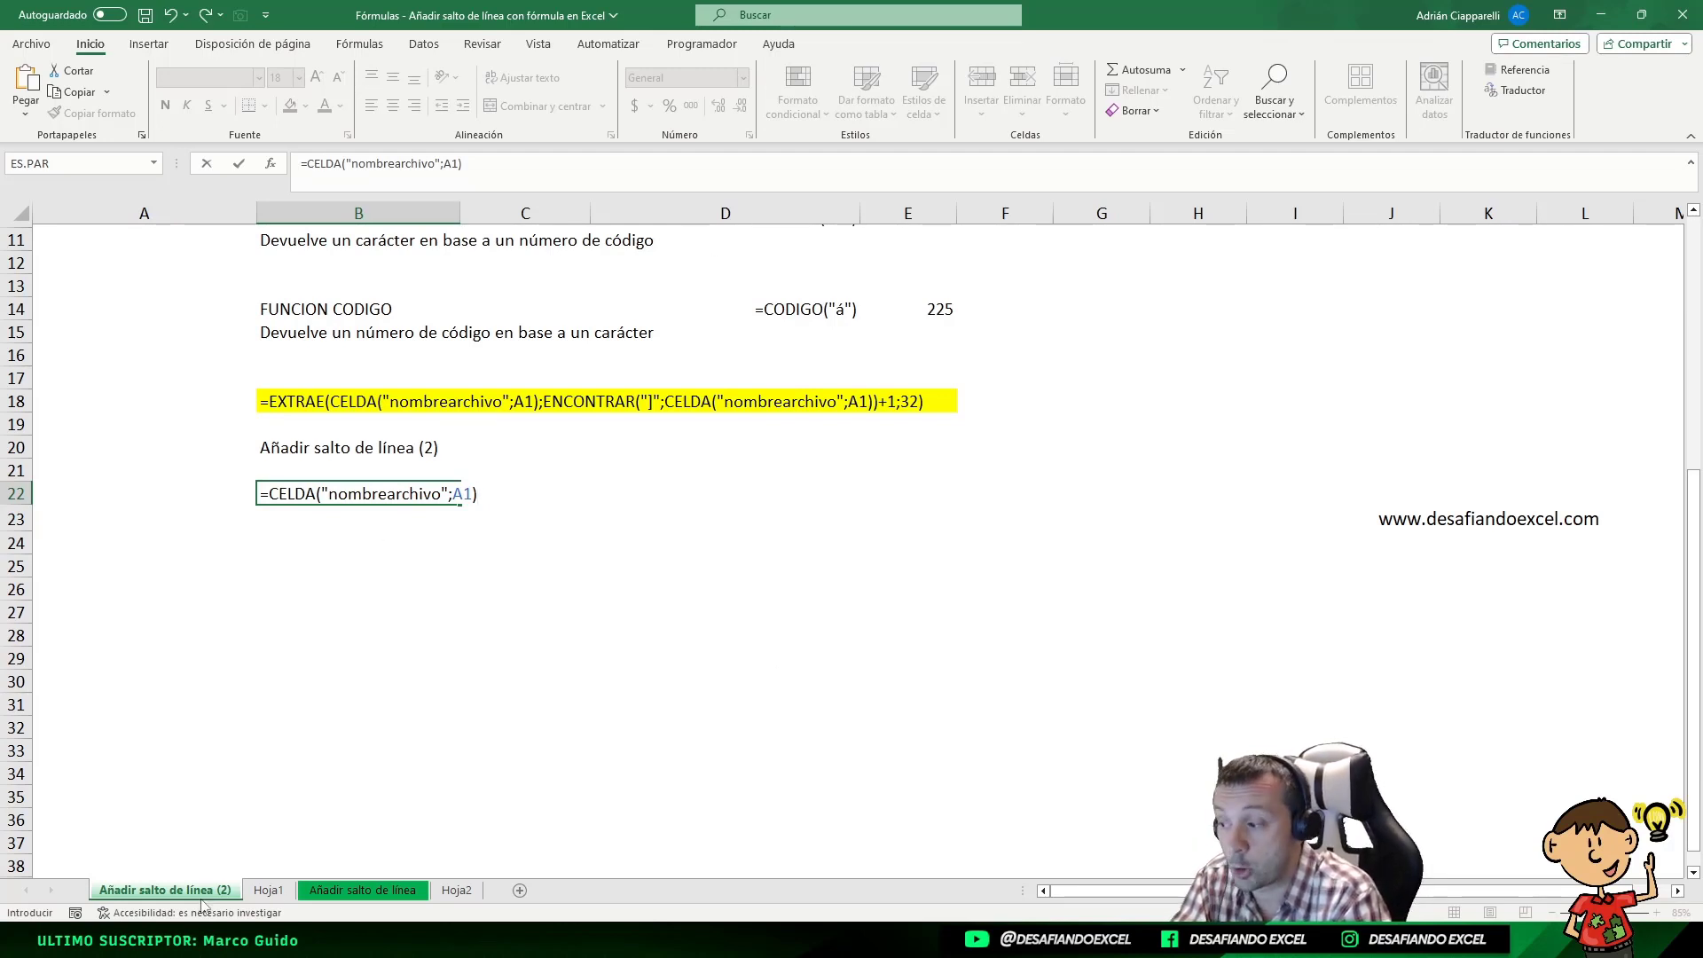
Remove the reference argument from the formula in B22 and enter it as =CELDA("nombrearchivo")
{"action": "key", "text": "BackSpace"}
{"action": "key", "text": "BackSpace"}
{"action": "key", "text": "BackSpace"}
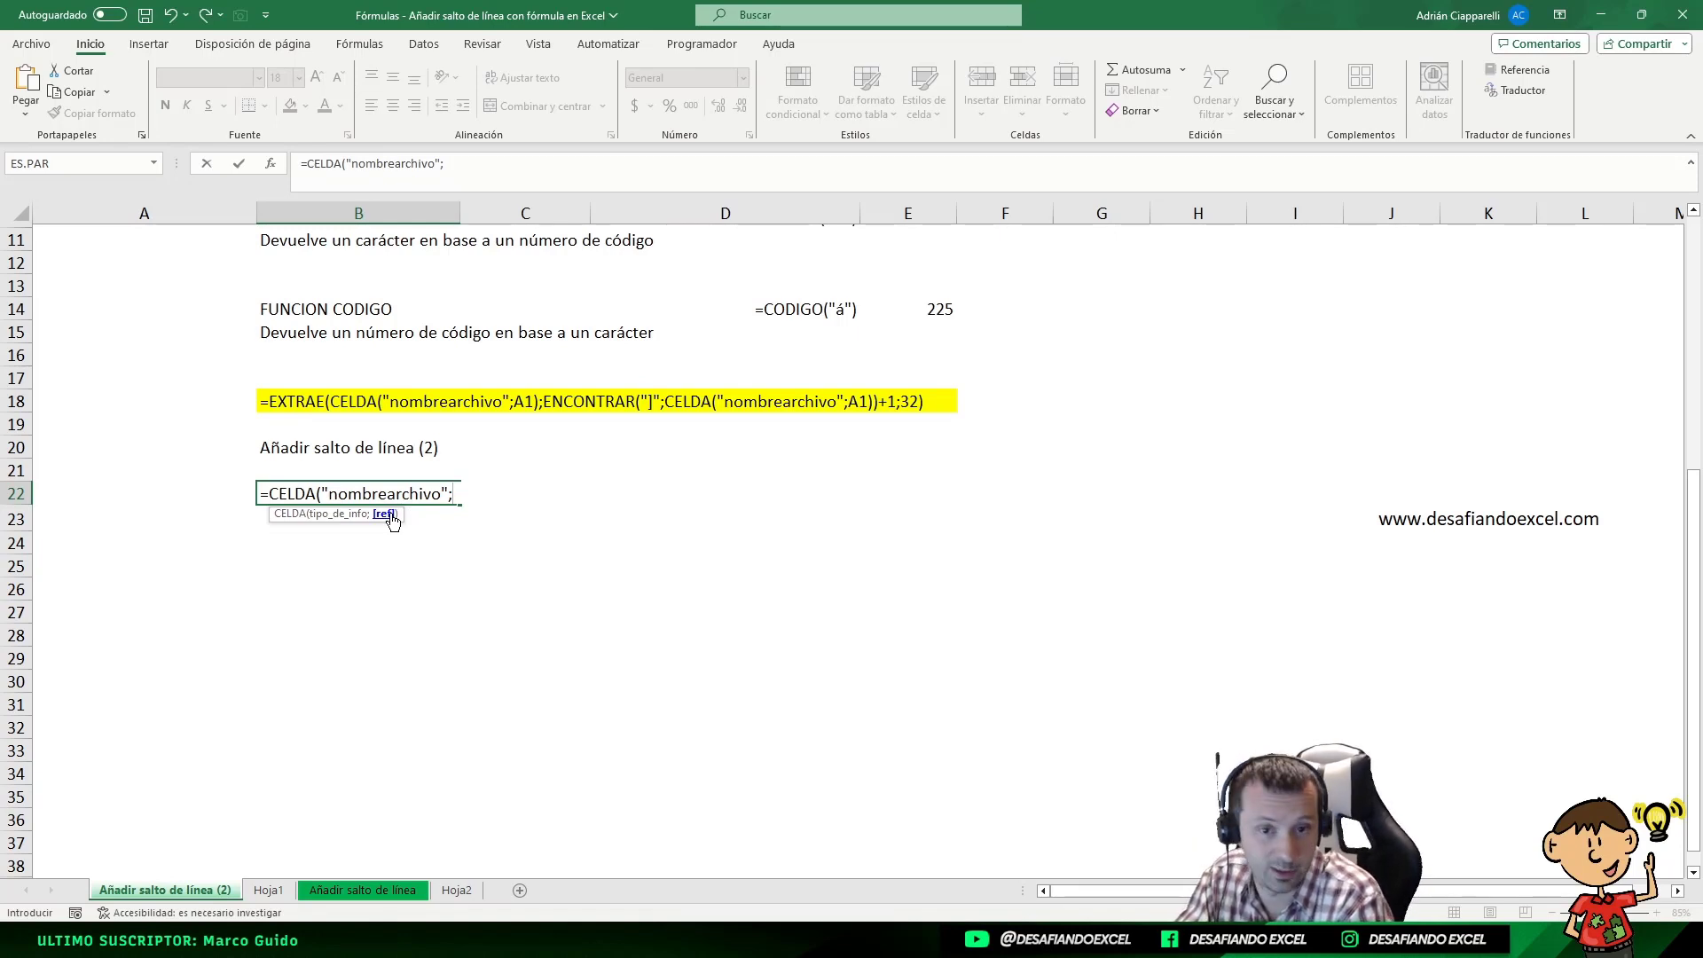
{"action": "type", "text": ")"}
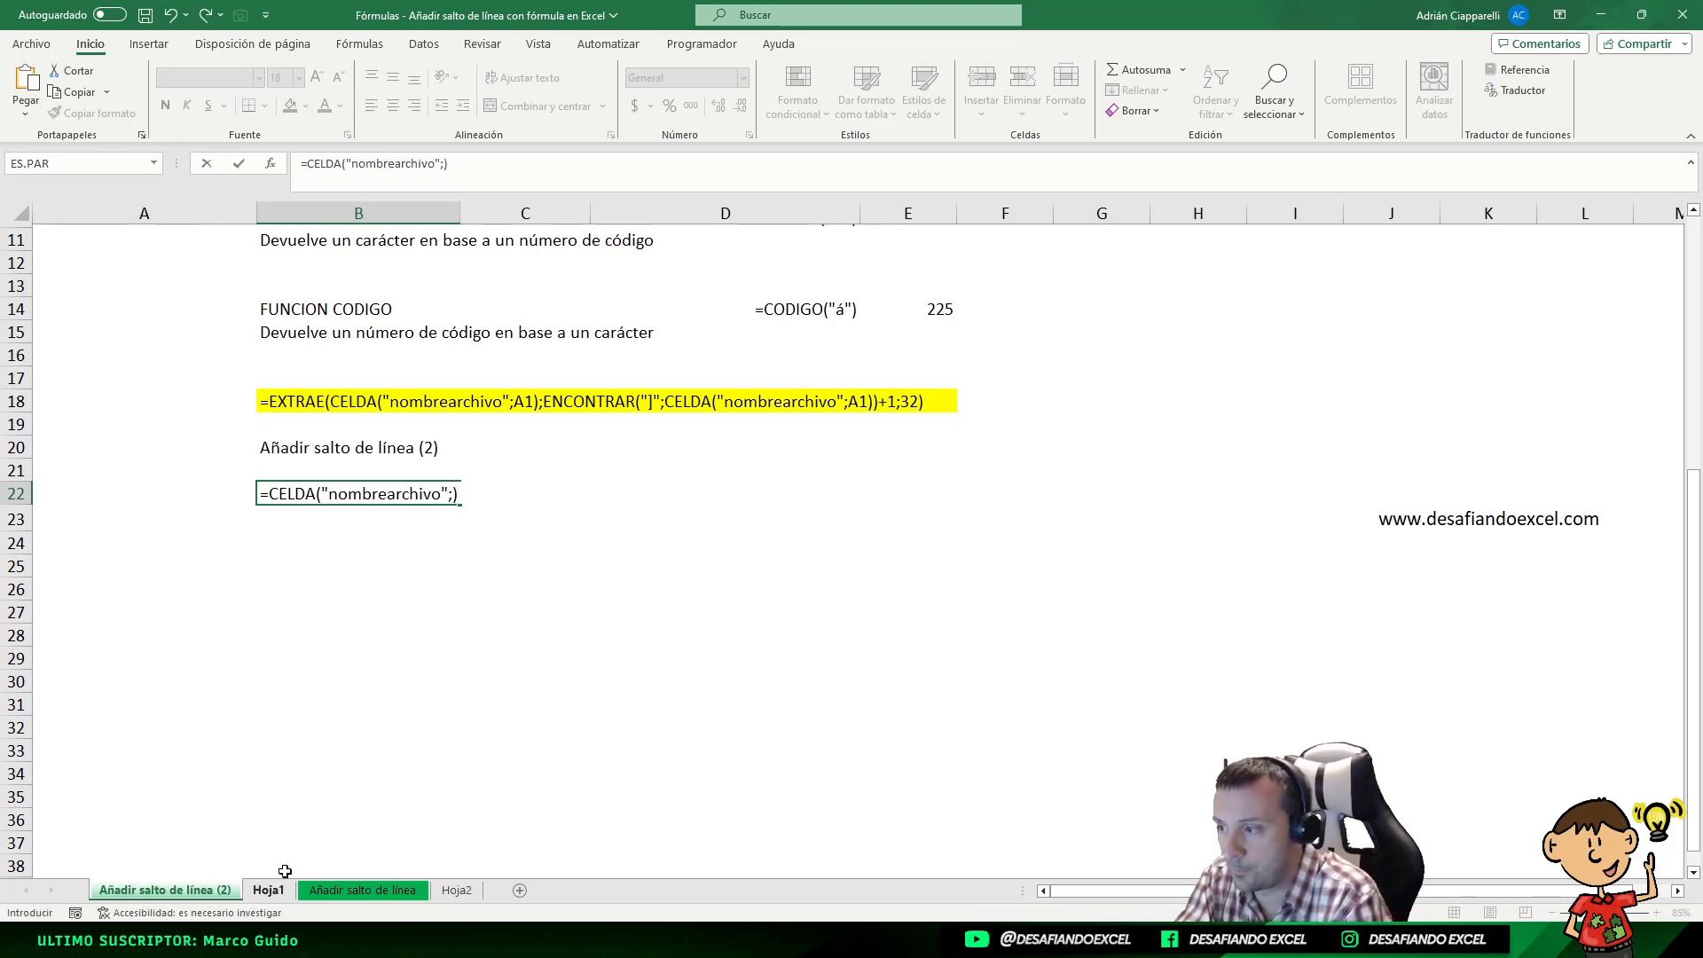
{"action": "key", "text": "Return"}
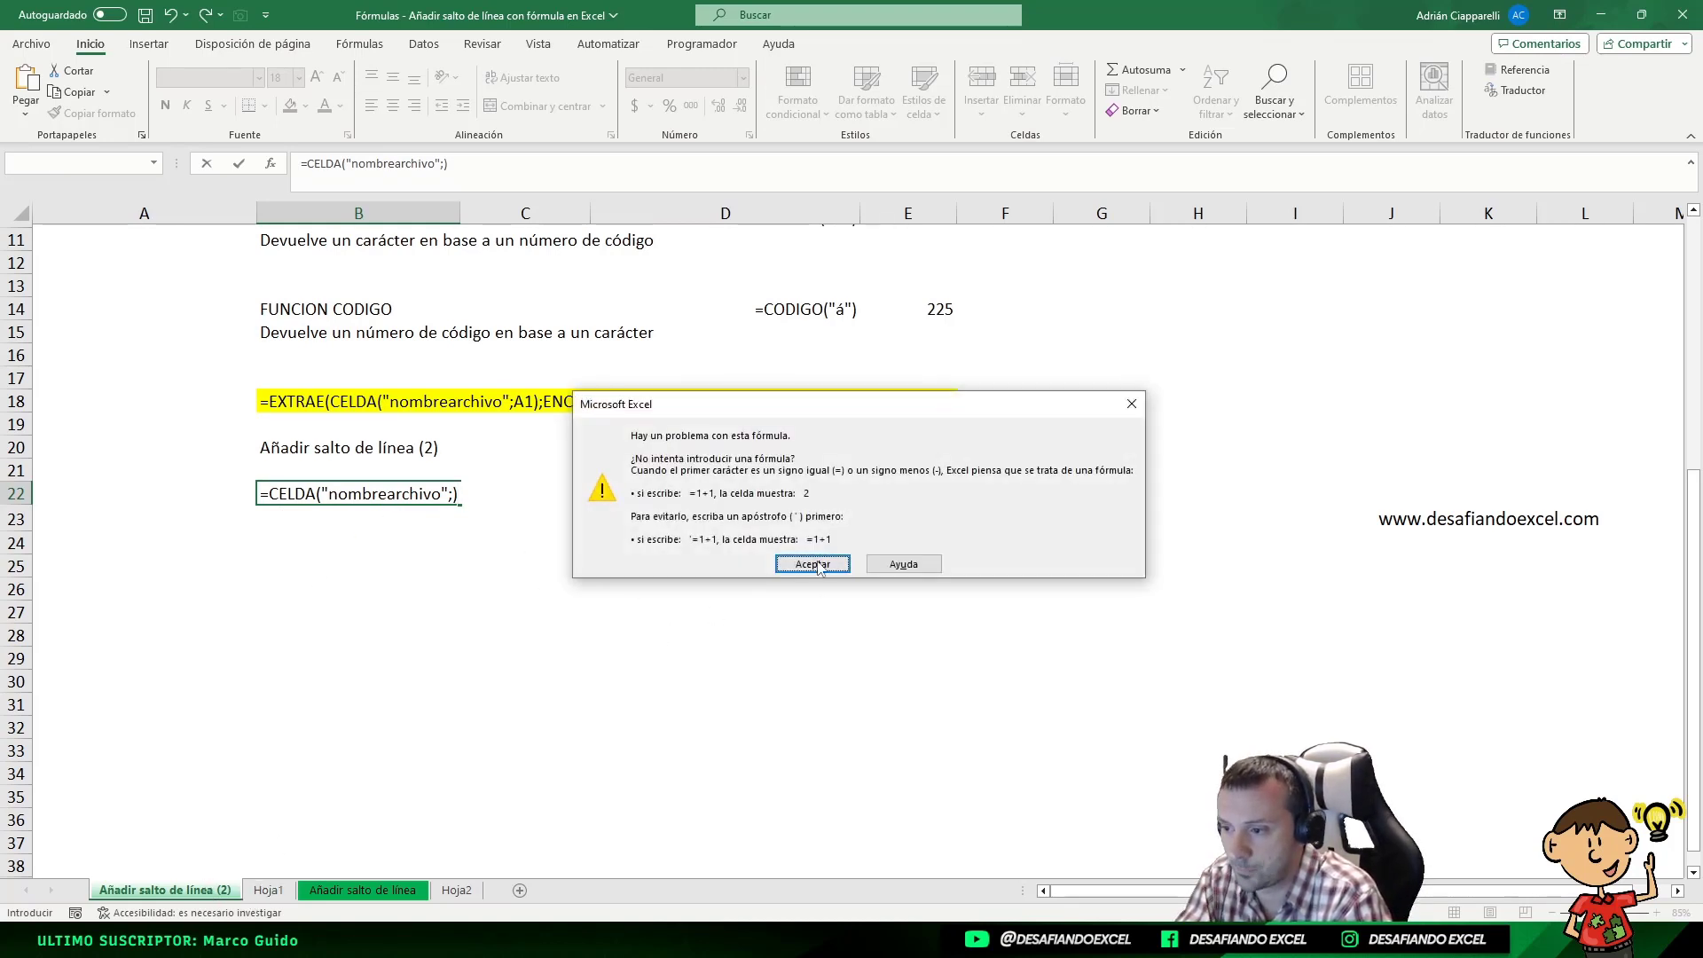
{"action": "left_click", "coordinate": [812, 562]}
{"action": "key", "text": "Left"}
{"action": "key", "text": "Left"}
{"action": "key", "text": "BackSpace"}
{"action": "type", "text": "\""}
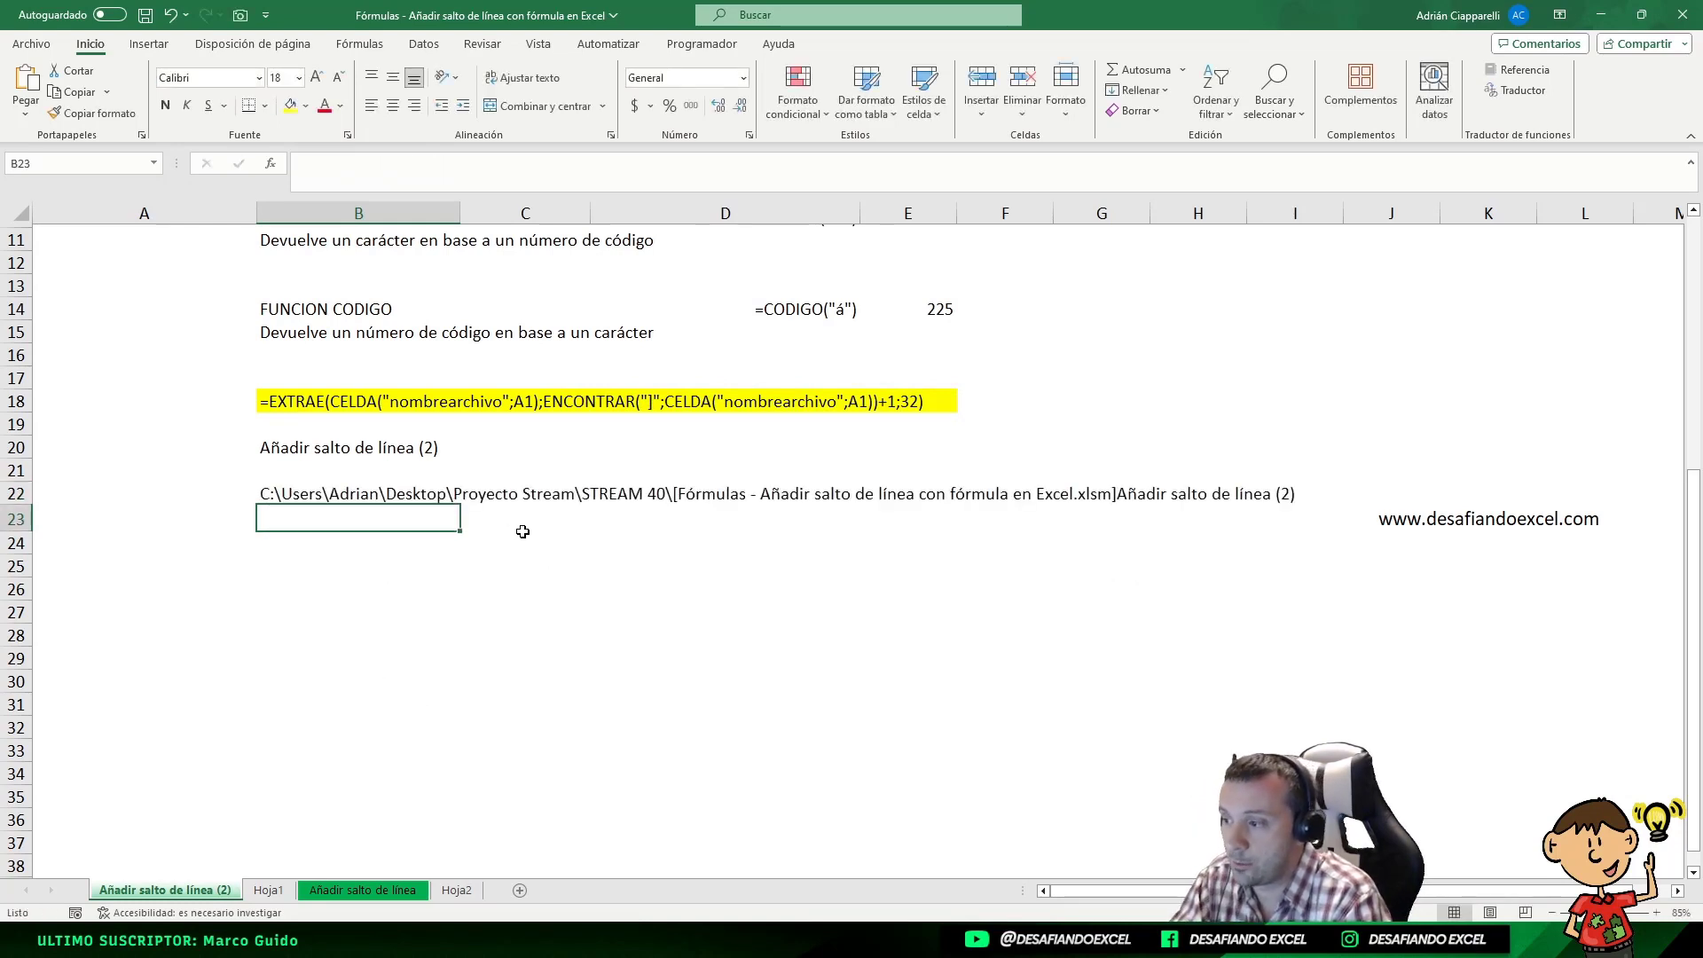
Examine the parts of the file path returned in row 22 and the CELDA formula in B22 behind it
{"action": "left_click", "coordinate": [274, 501]}
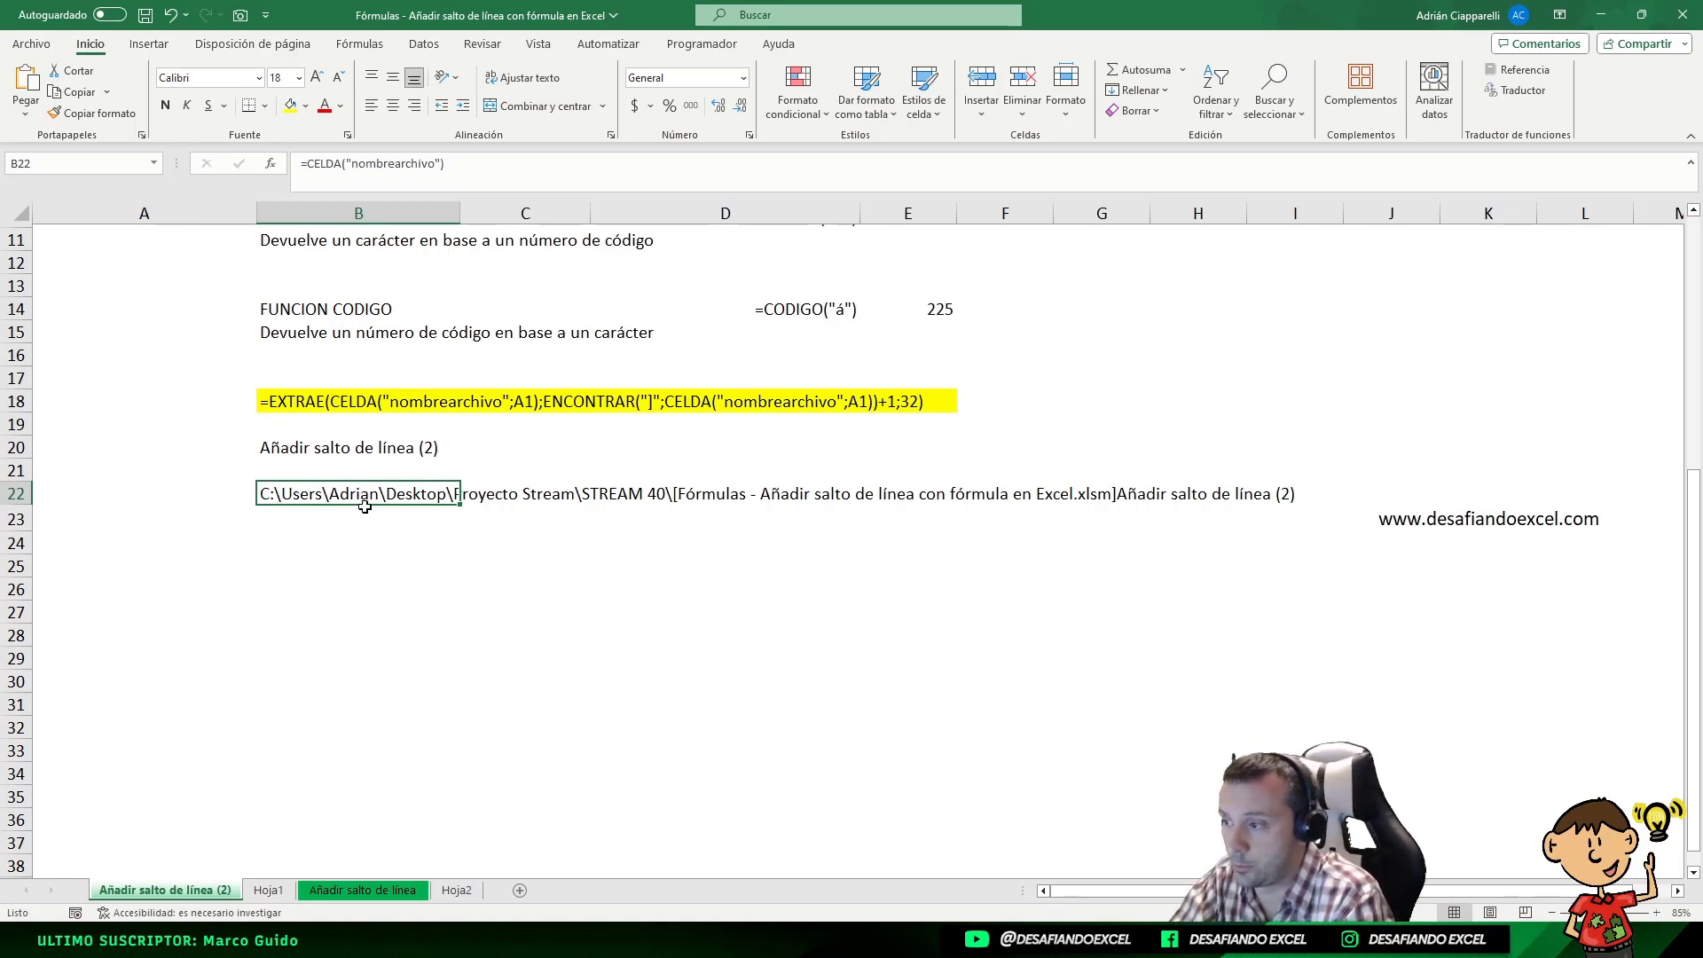
{"action": "left_click", "coordinate": [510, 498]}
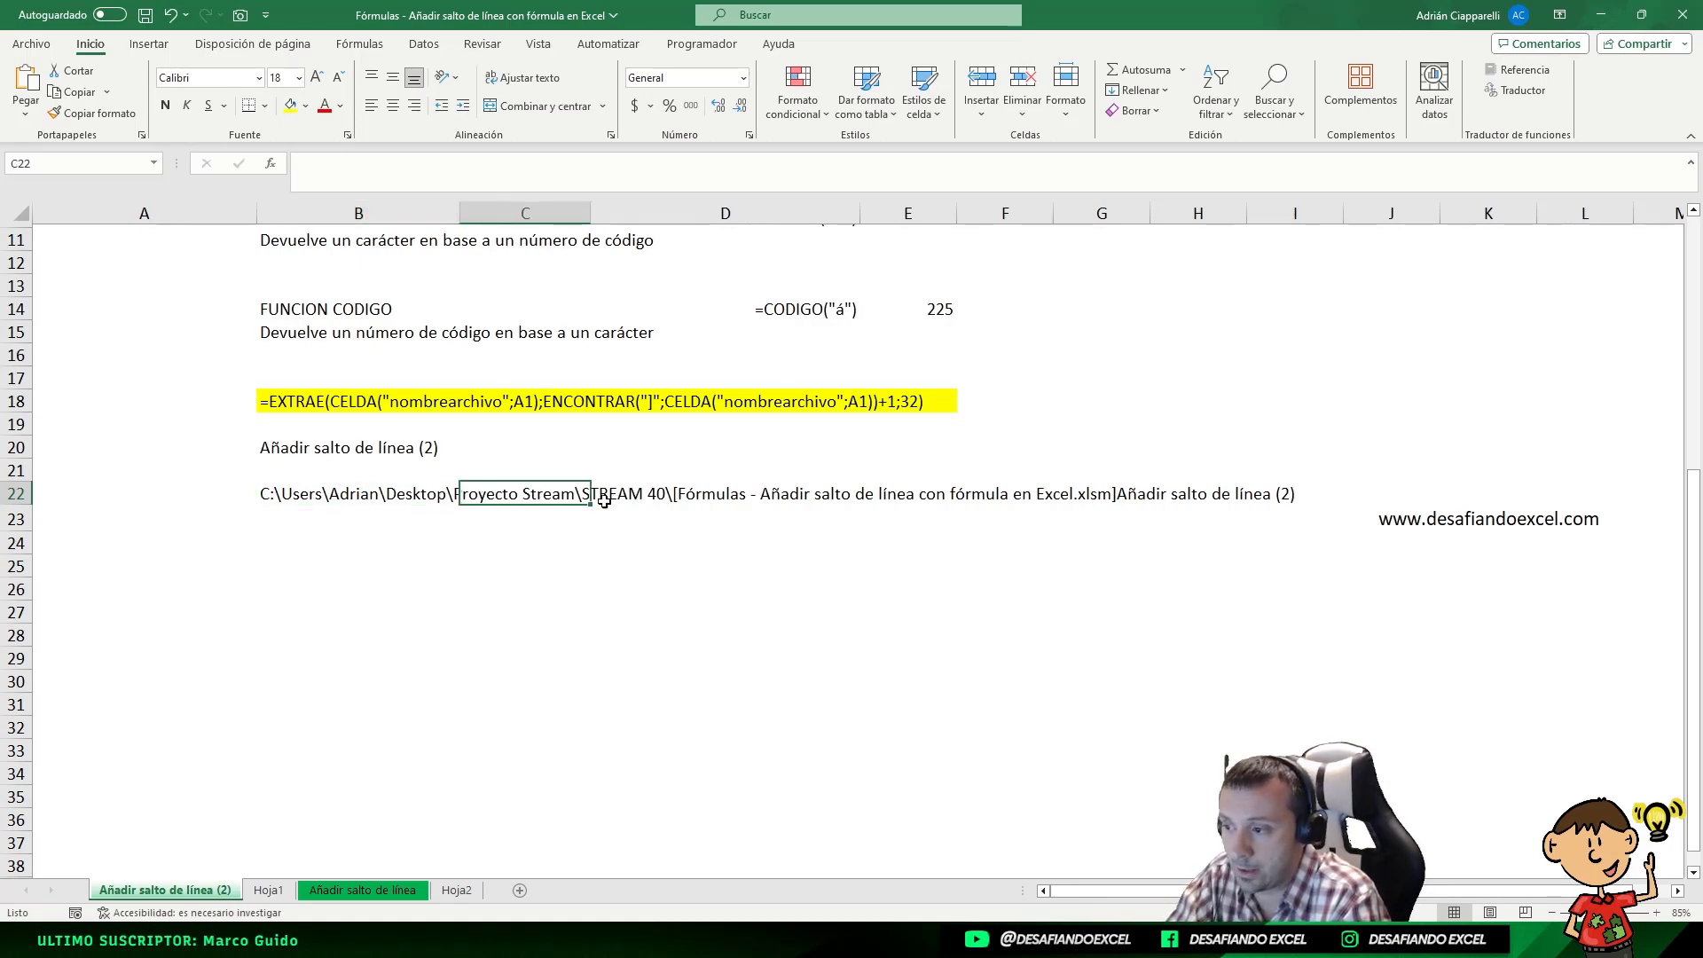
{"action": "left_click", "coordinate": [665, 492]}
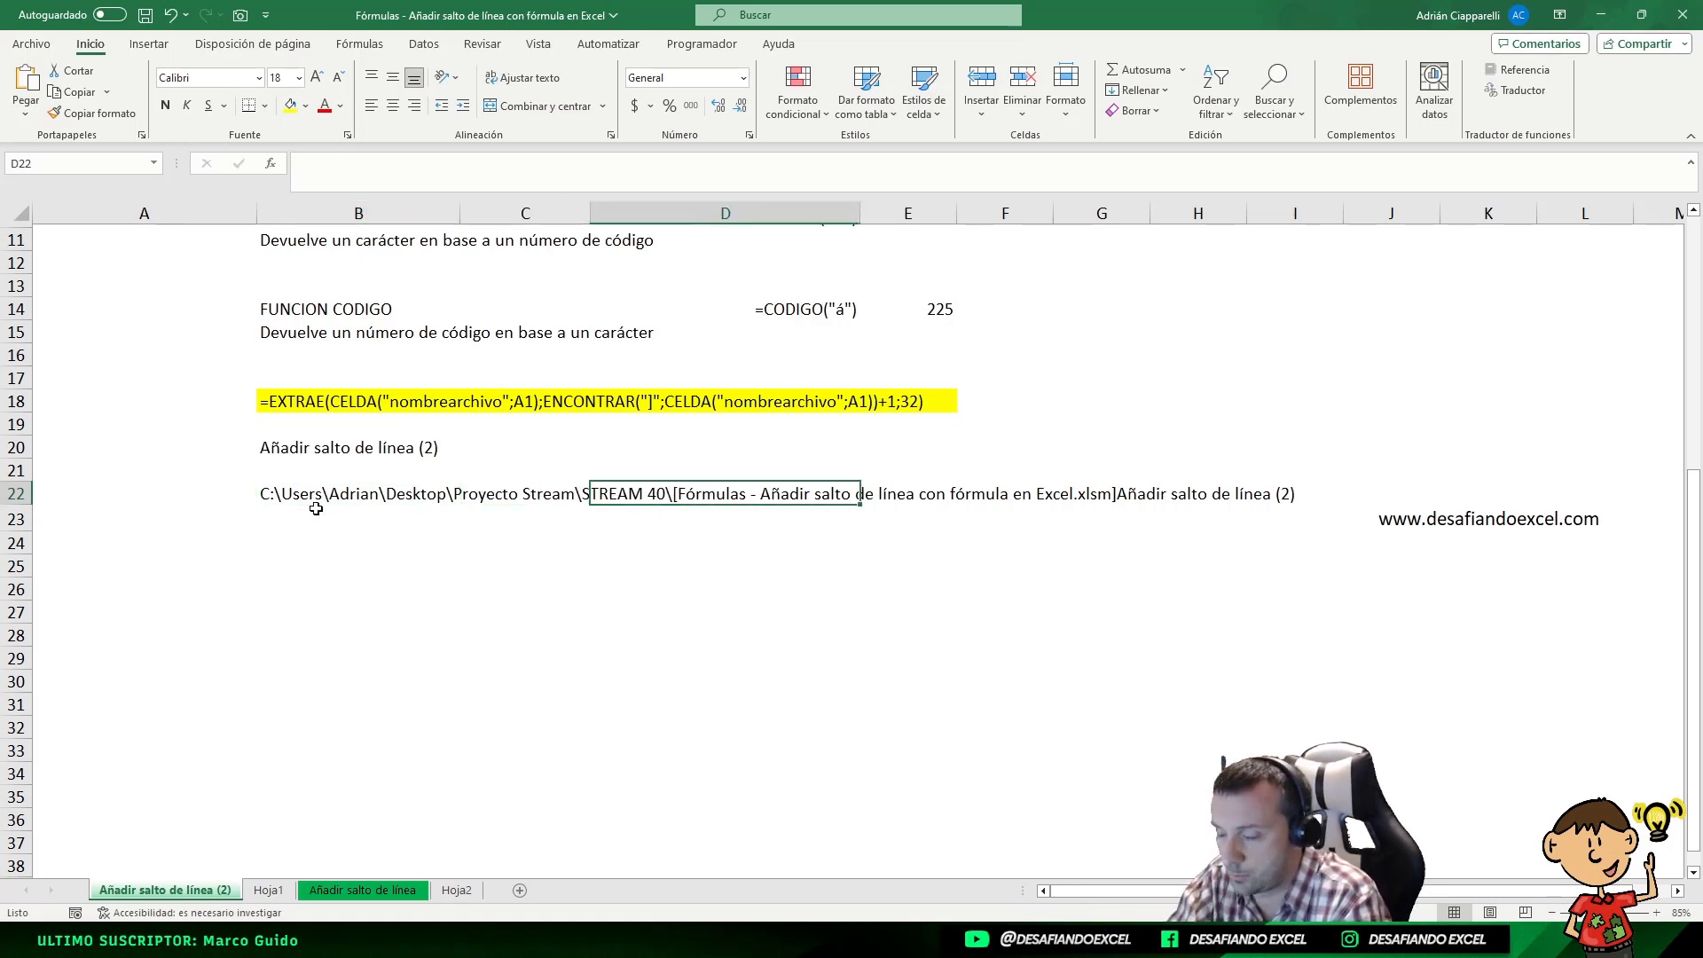
{"action": "double_click", "coordinate": [269, 490]}
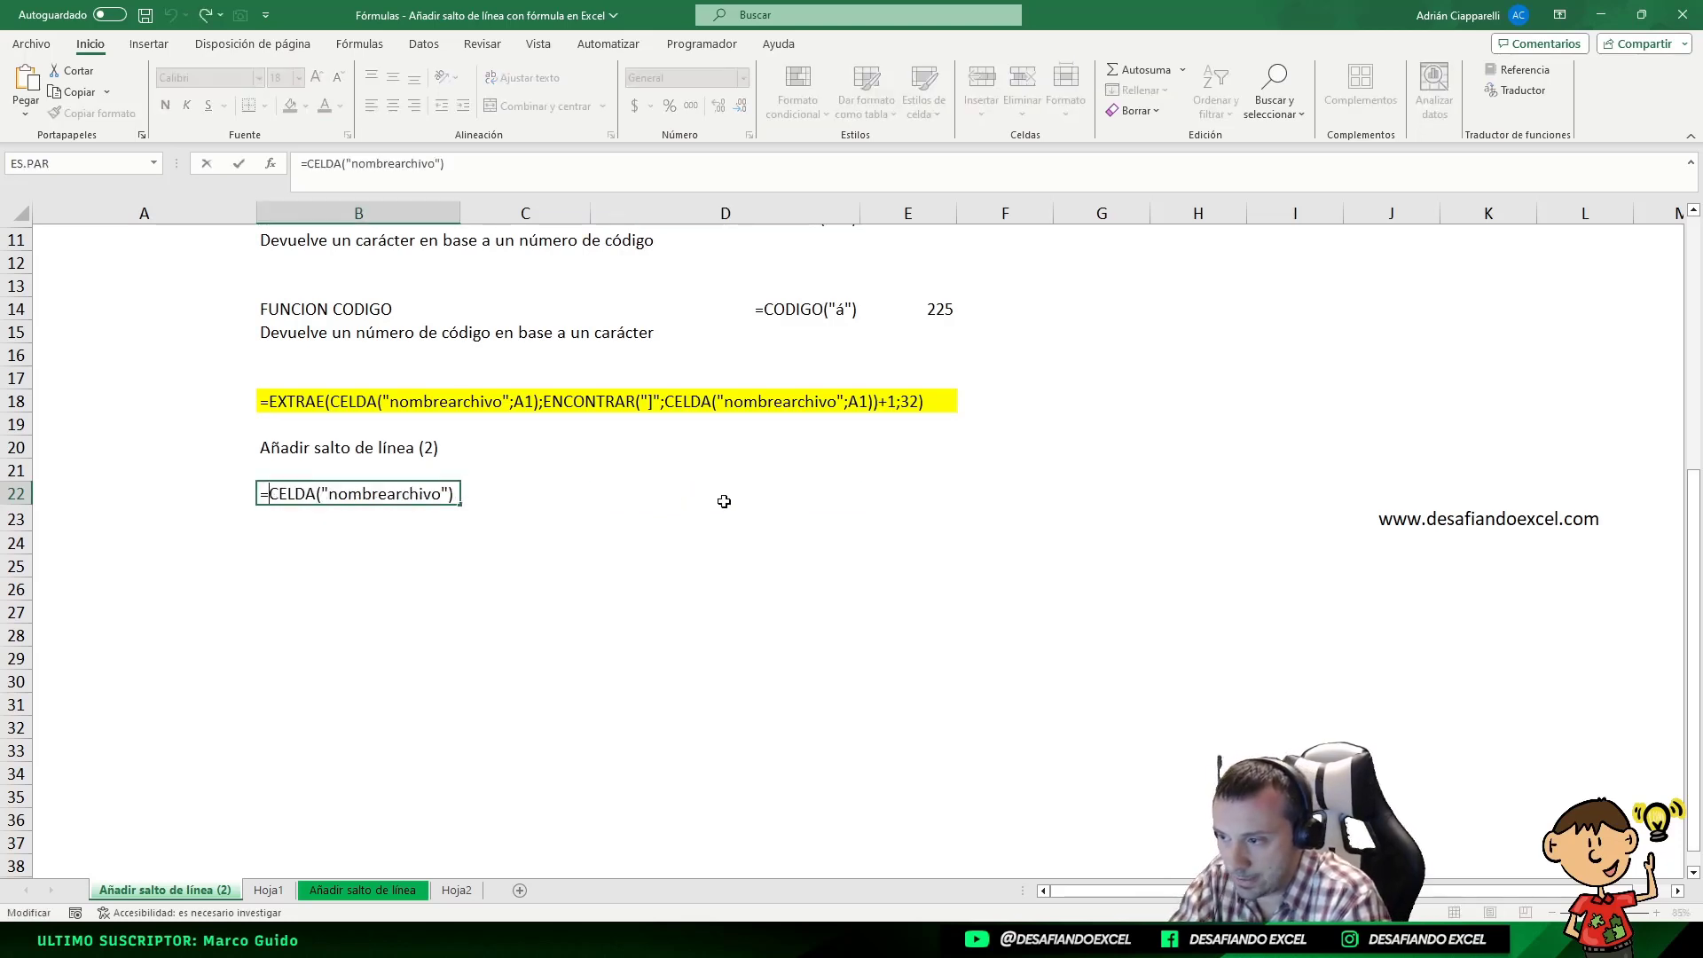
{"action": "key", "text": "Return"}
{"action": "left_click", "coordinate": [317, 502]}
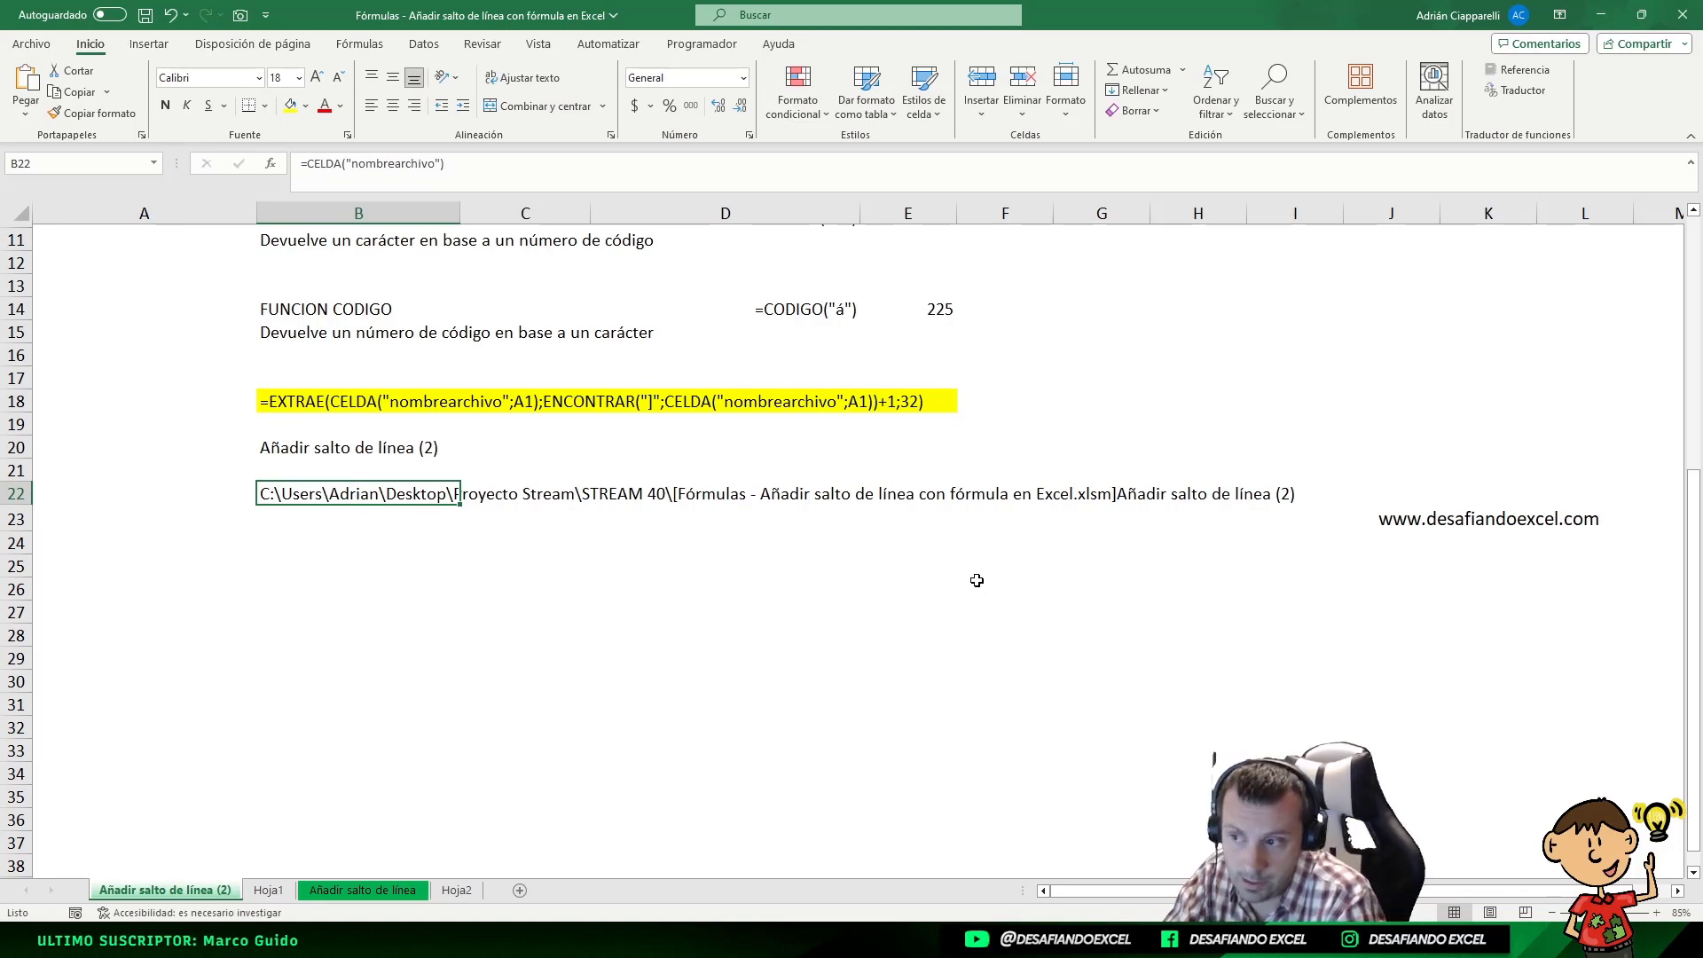
Review the text, start position, +1 offset and character count arguments of the EXTRAE formula text in B18
{"action": "left_click", "coordinate": [351, 403]}
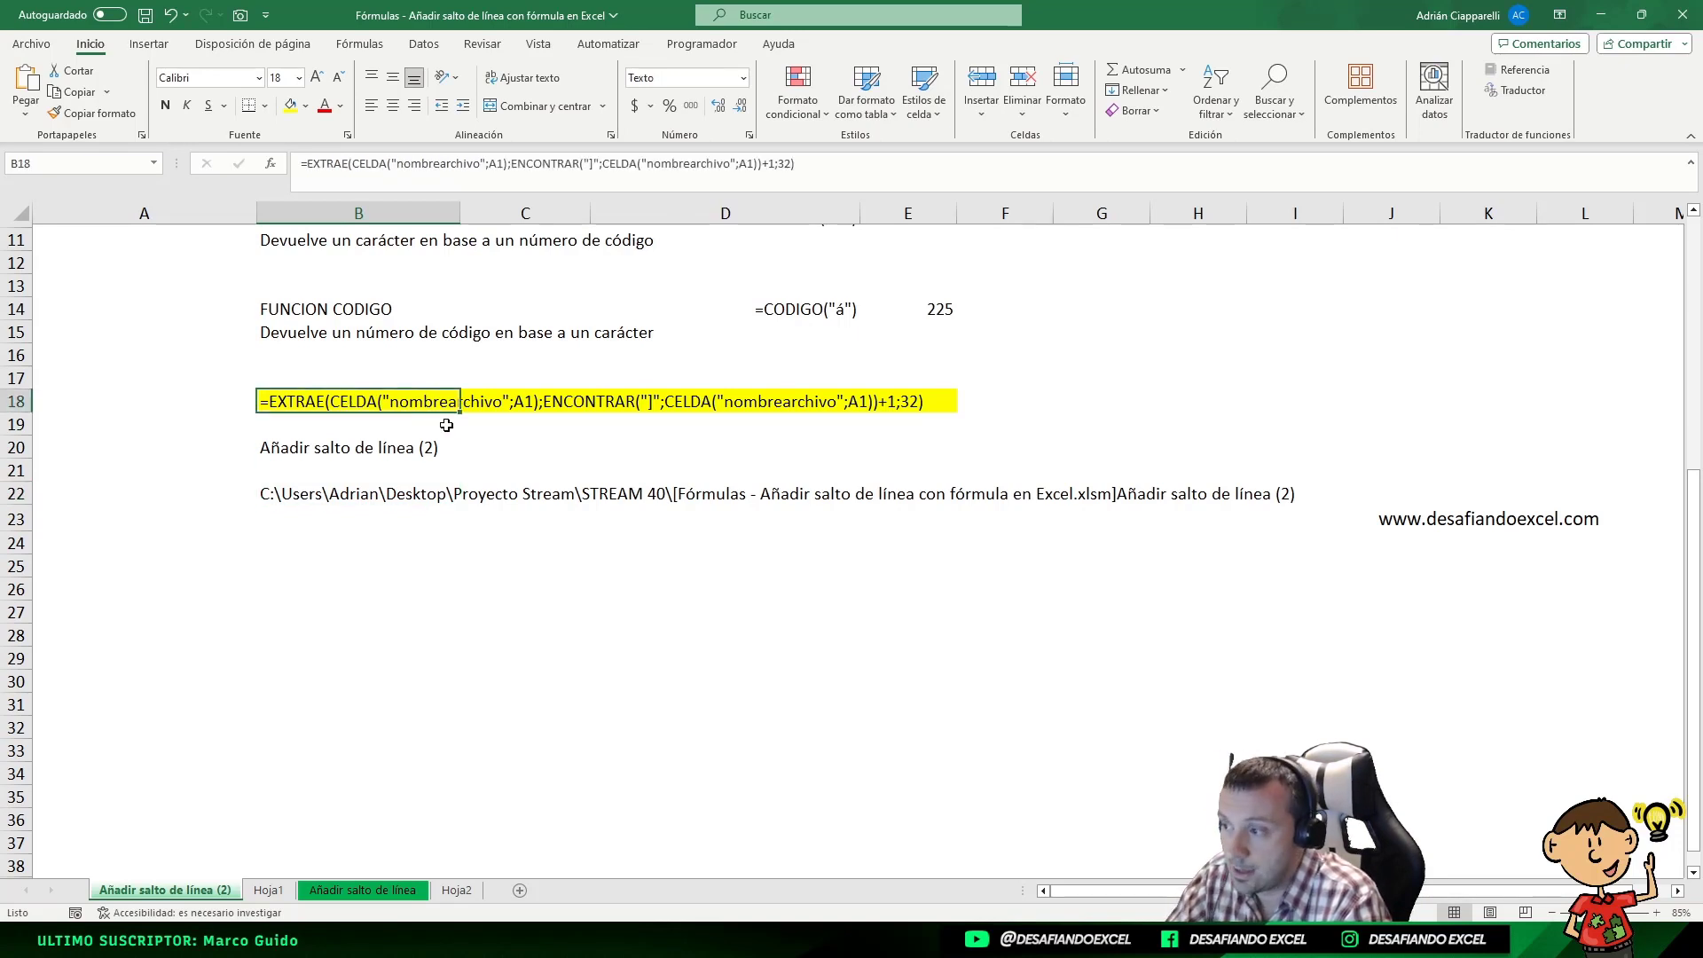
{"action": "double_click", "coordinate": [287, 399]}
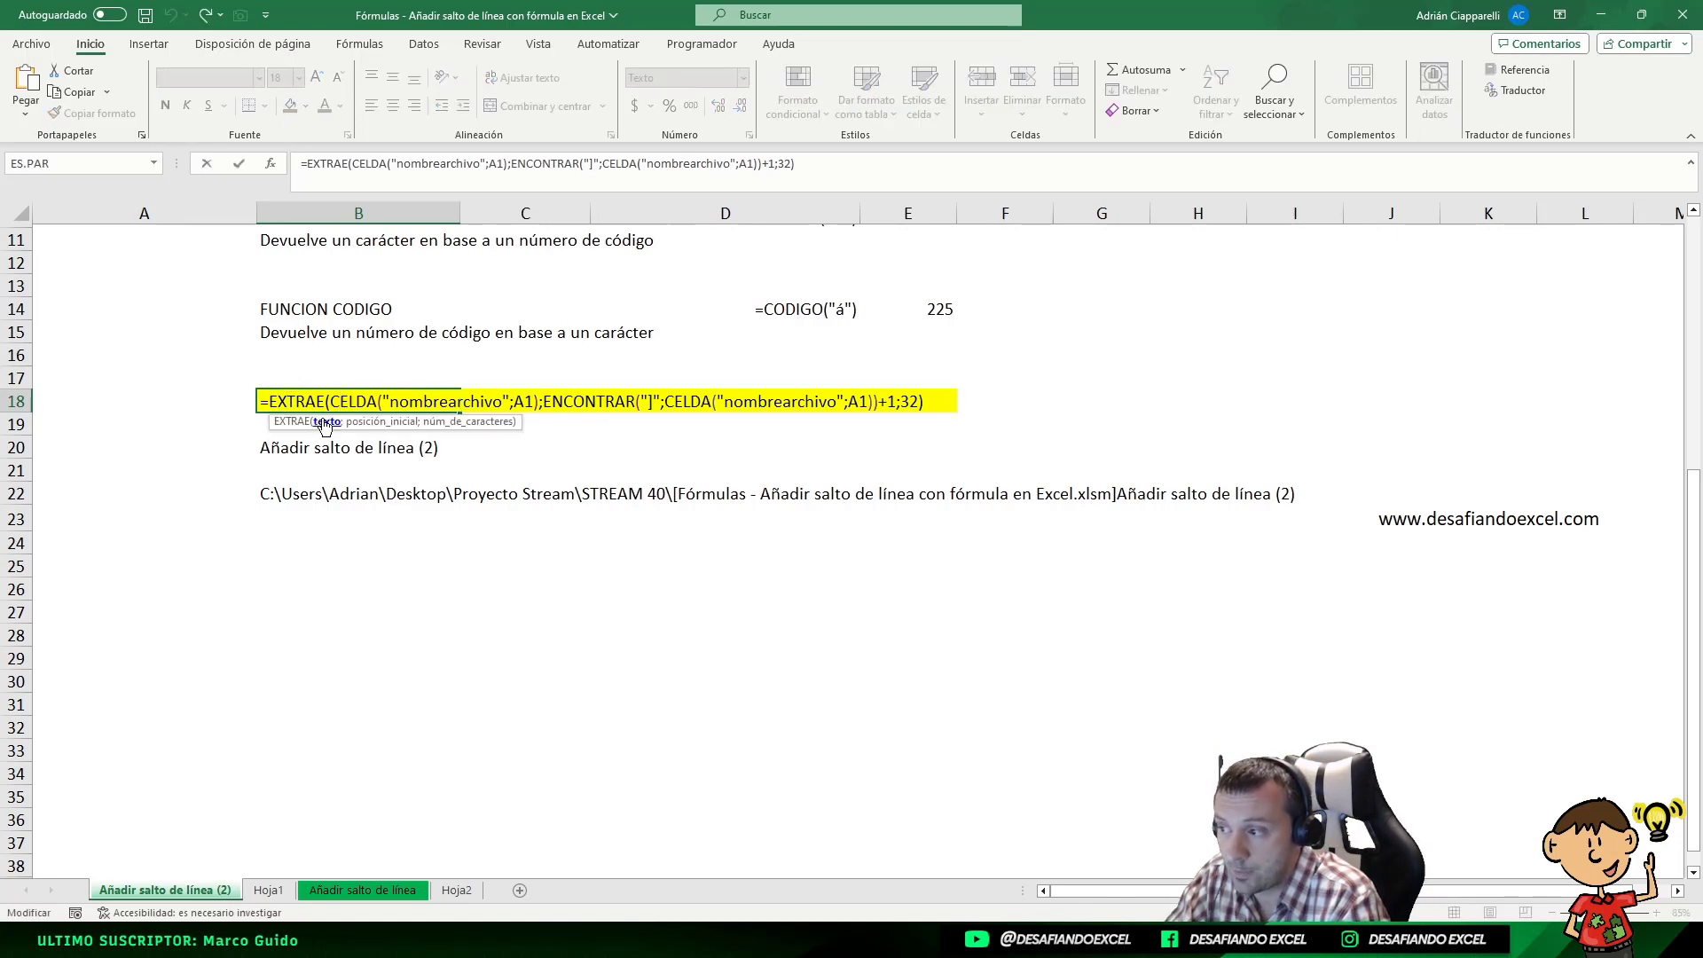
{"action": "left_click", "coordinate": [326, 422]}
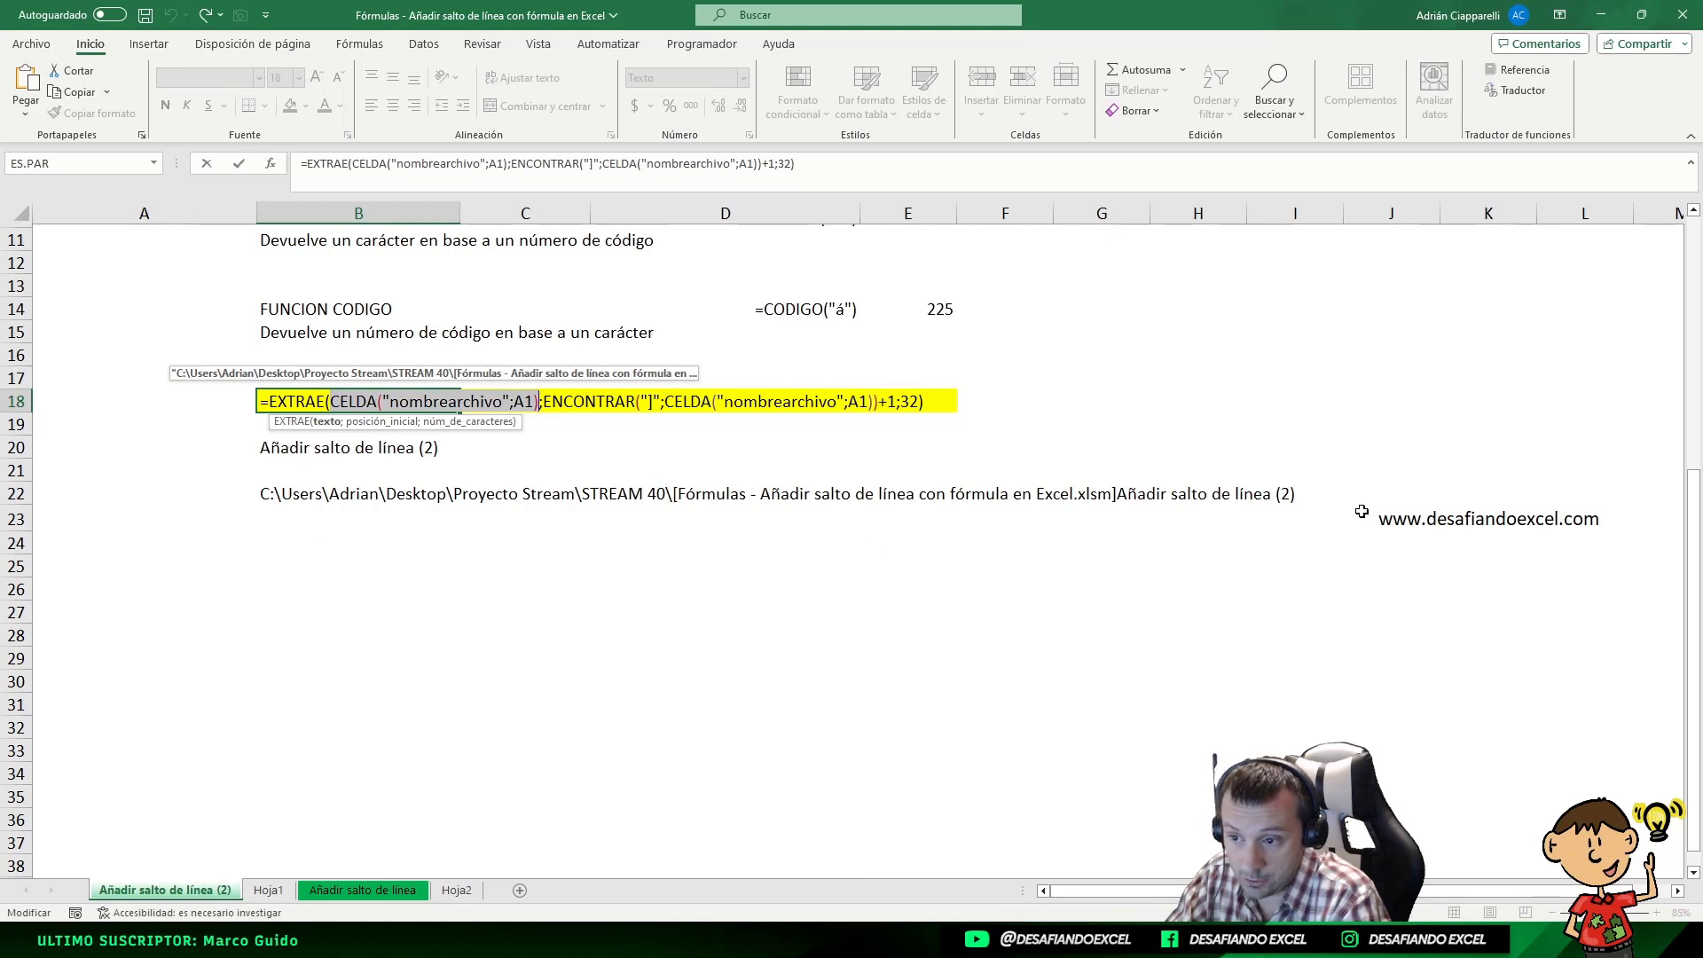
{"action": "left_click", "coordinate": [544, 401]}
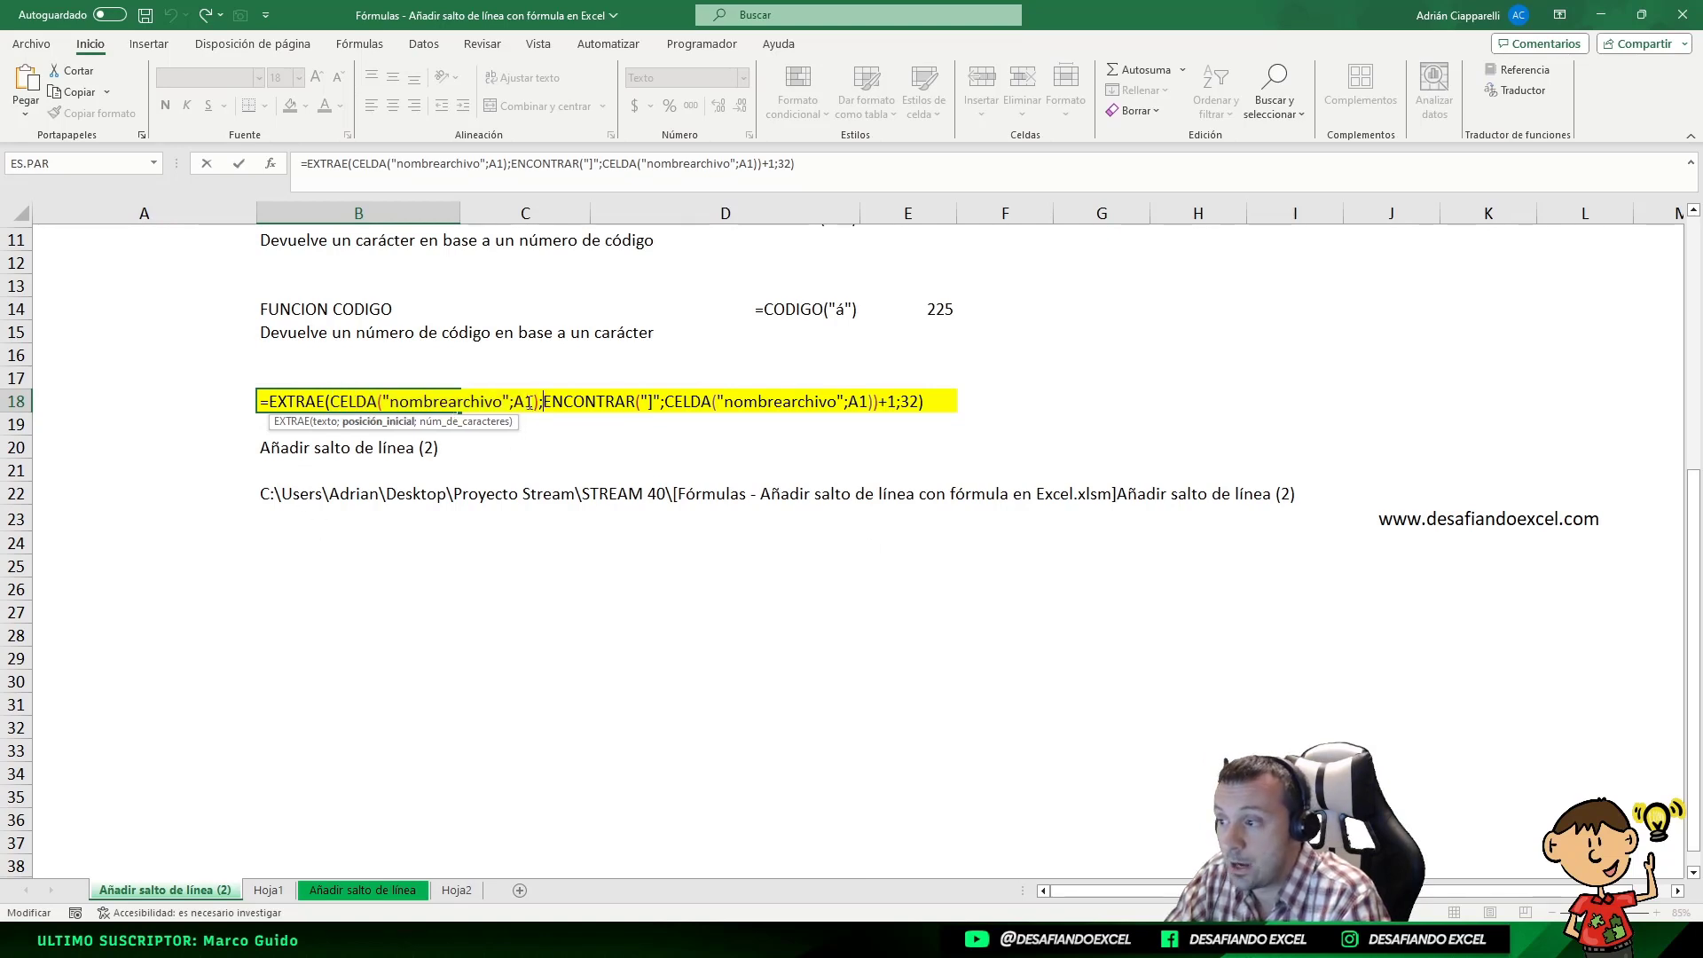
{"action": "left_click_drag", "start_coordinate": [545, 401], "coordinate": [653, 401]}
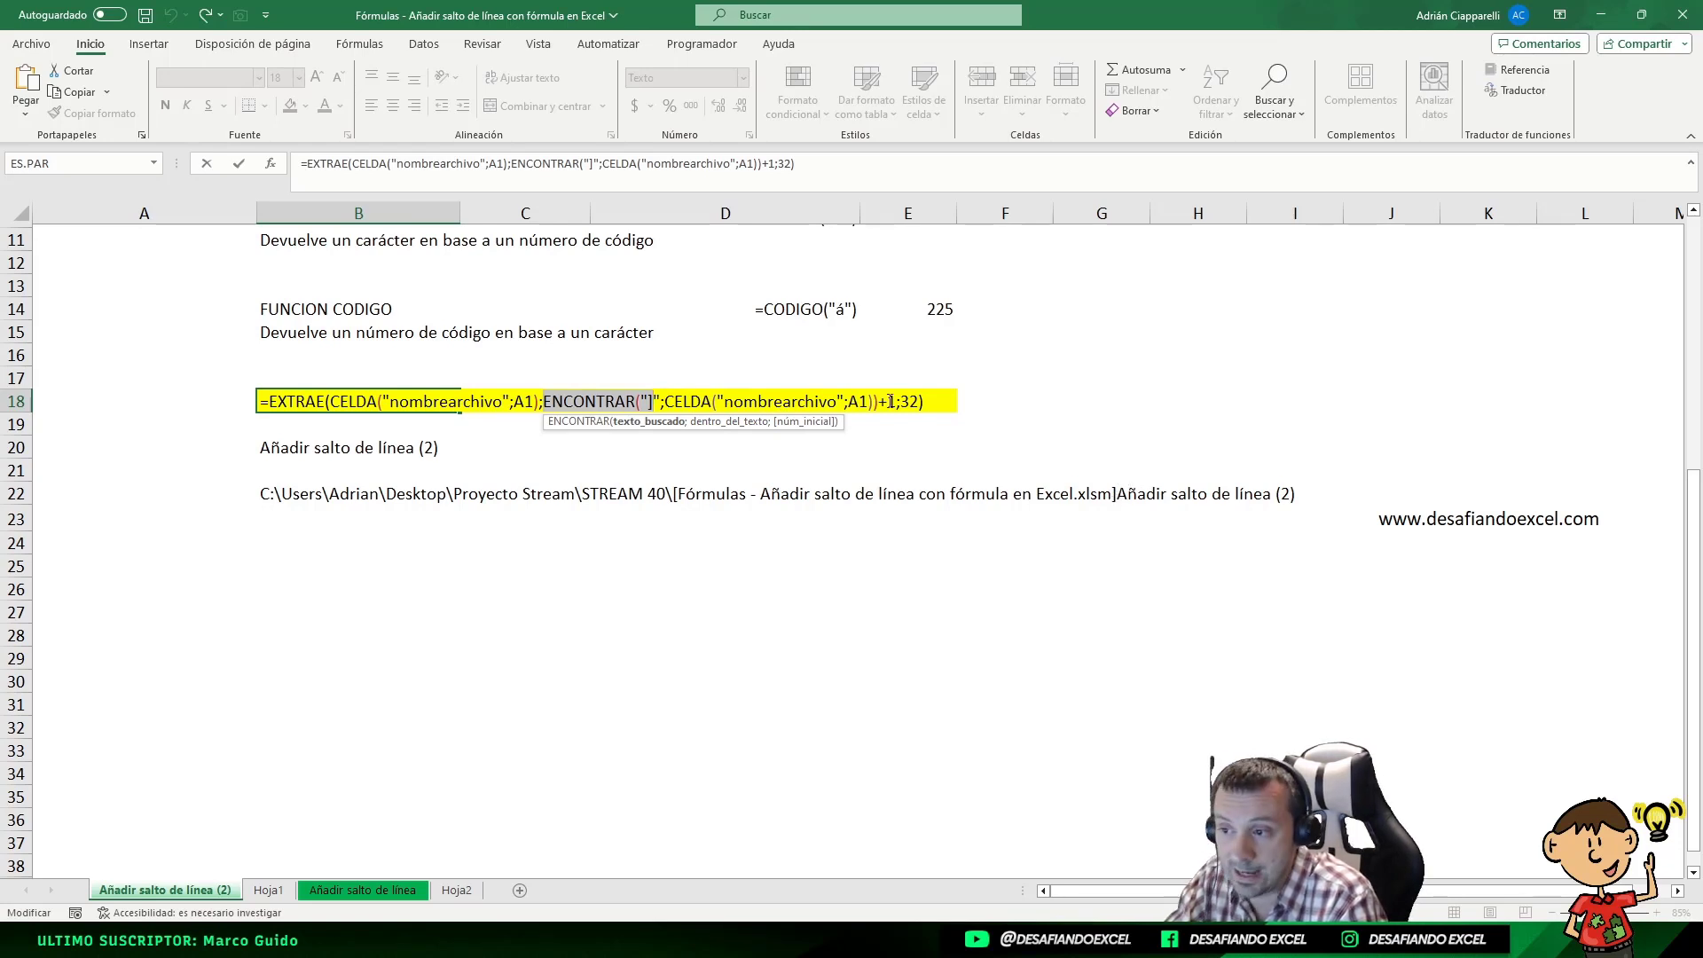
{"action": "left_click_drag", "start_coordinate": [900, 401], "coordinate": [919, 401]}
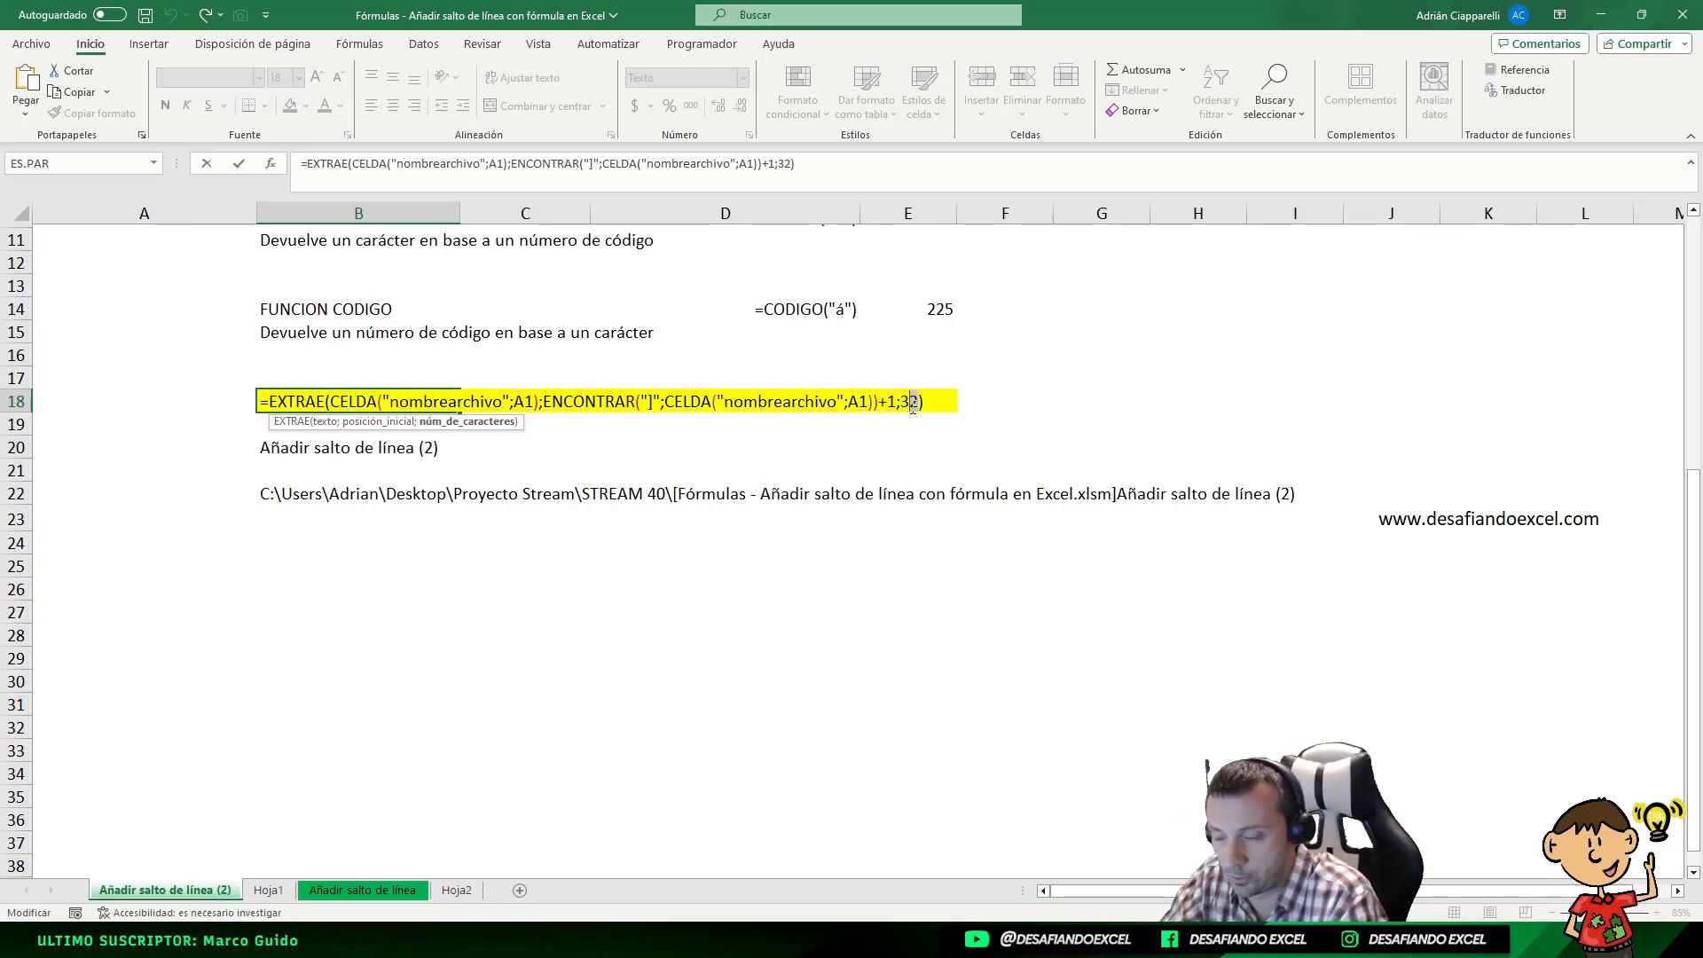
{"action": "left_click_drag", "start_coordinate": [879, 401], "coordinate": [892, 401]}
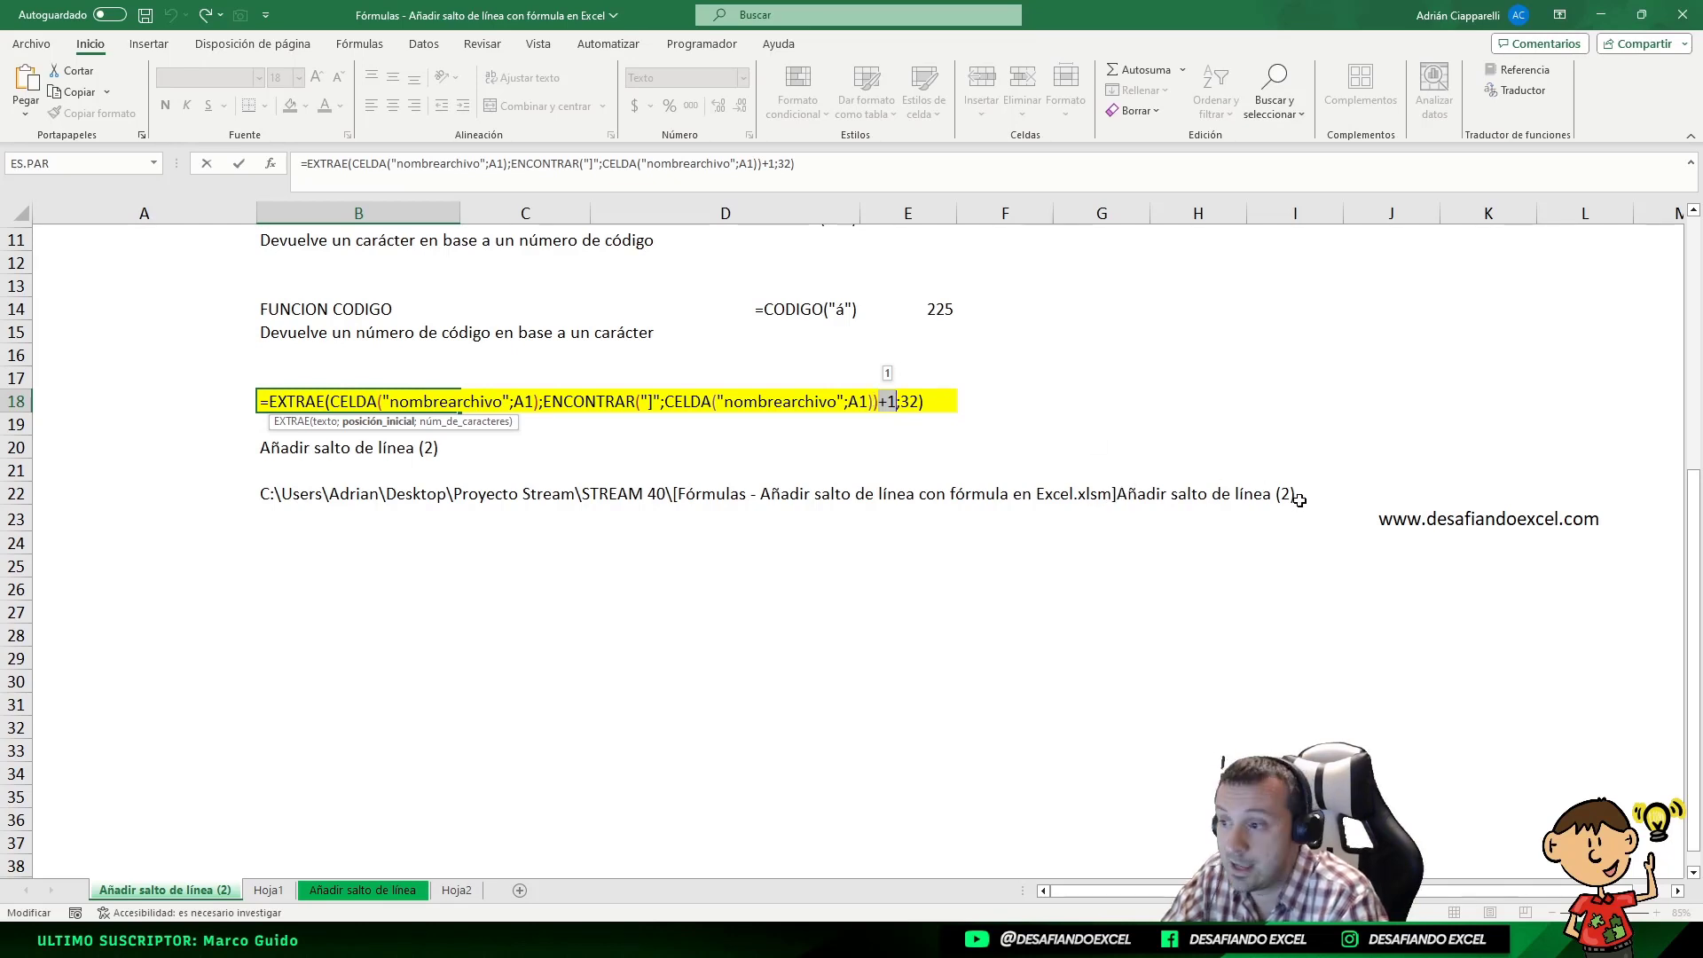
{"action": "key", "text": "Return"}
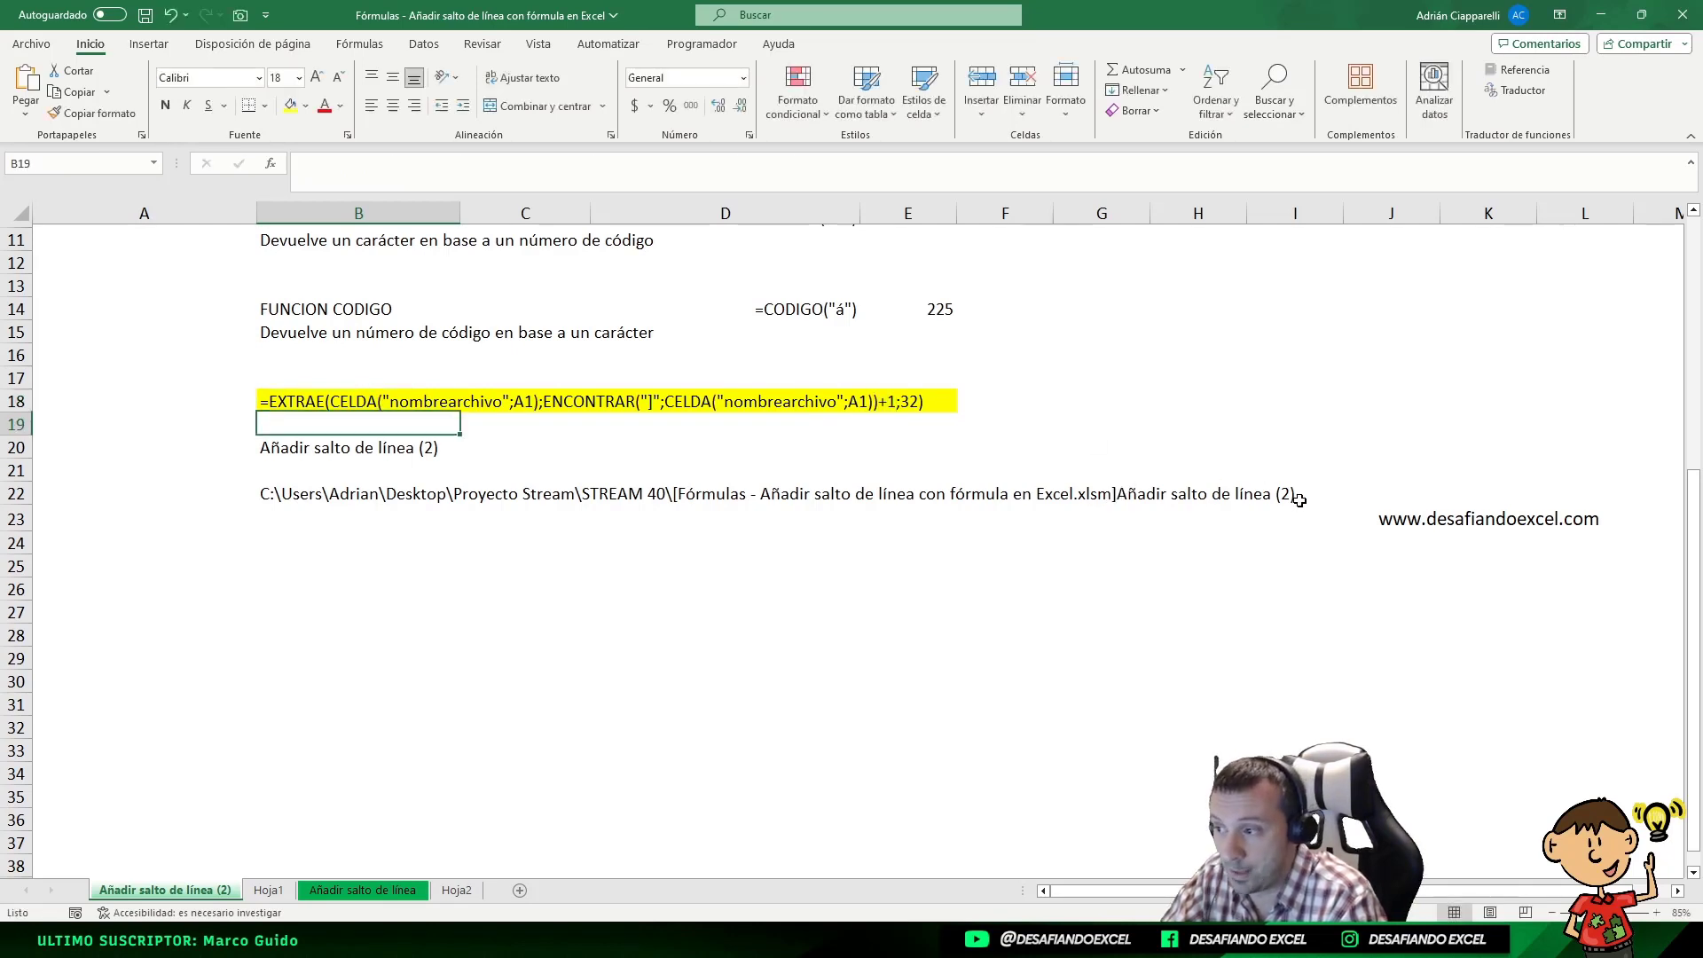
Inspect the sheet name formula in B20 and leave it unchanged
{"action": "left_click", "coordinate": [305, 447]}
{"action": "double_click", "coordinate": [305, 447]}
{"action": "key", "text": "Return"}
{"action": "left_click", "coordinate": [318, 442]}
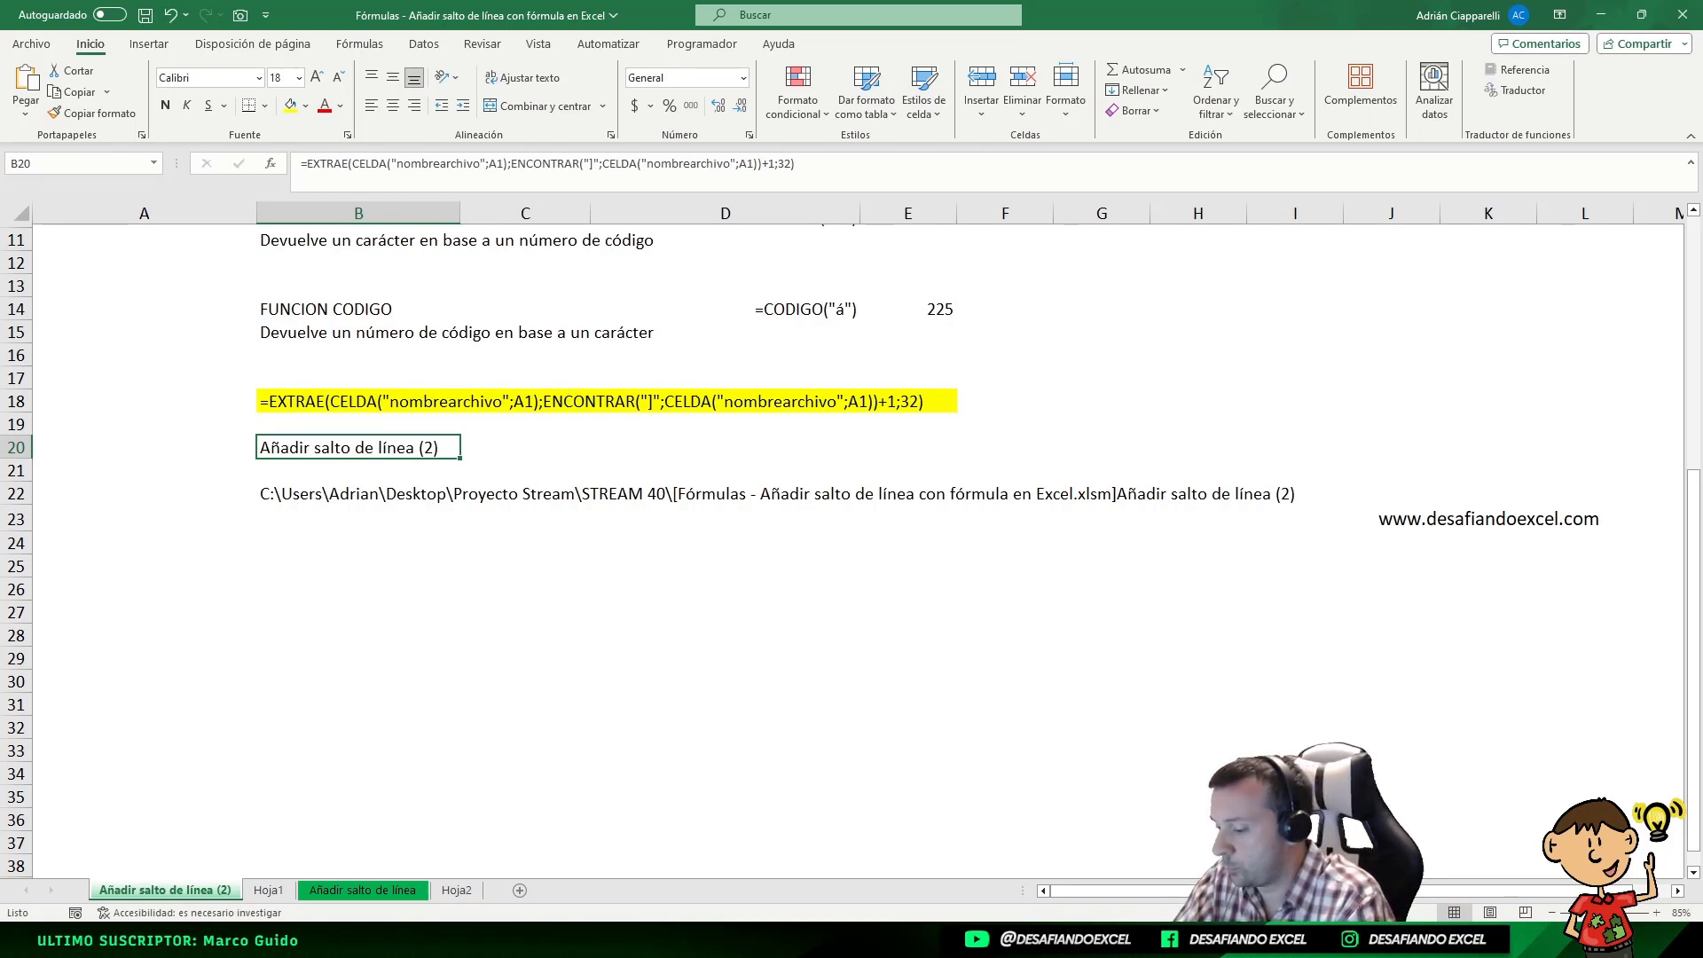
{"action": "key", "text": "F2"}
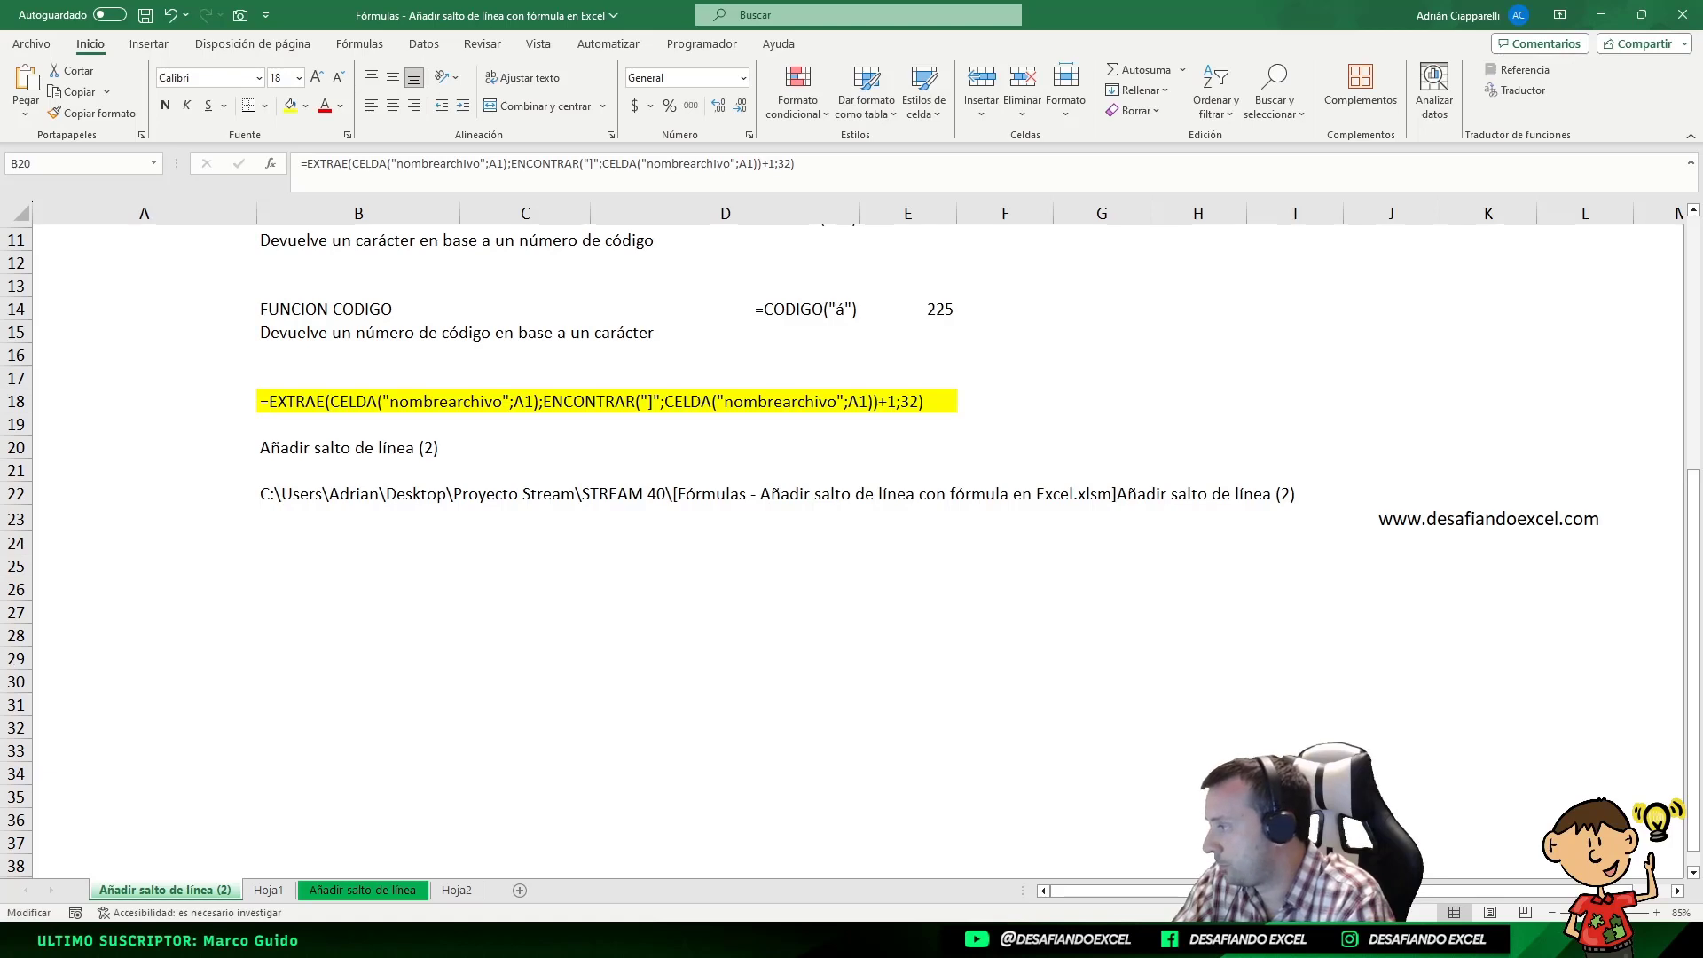
{"action": "key", "text": "Escape"}
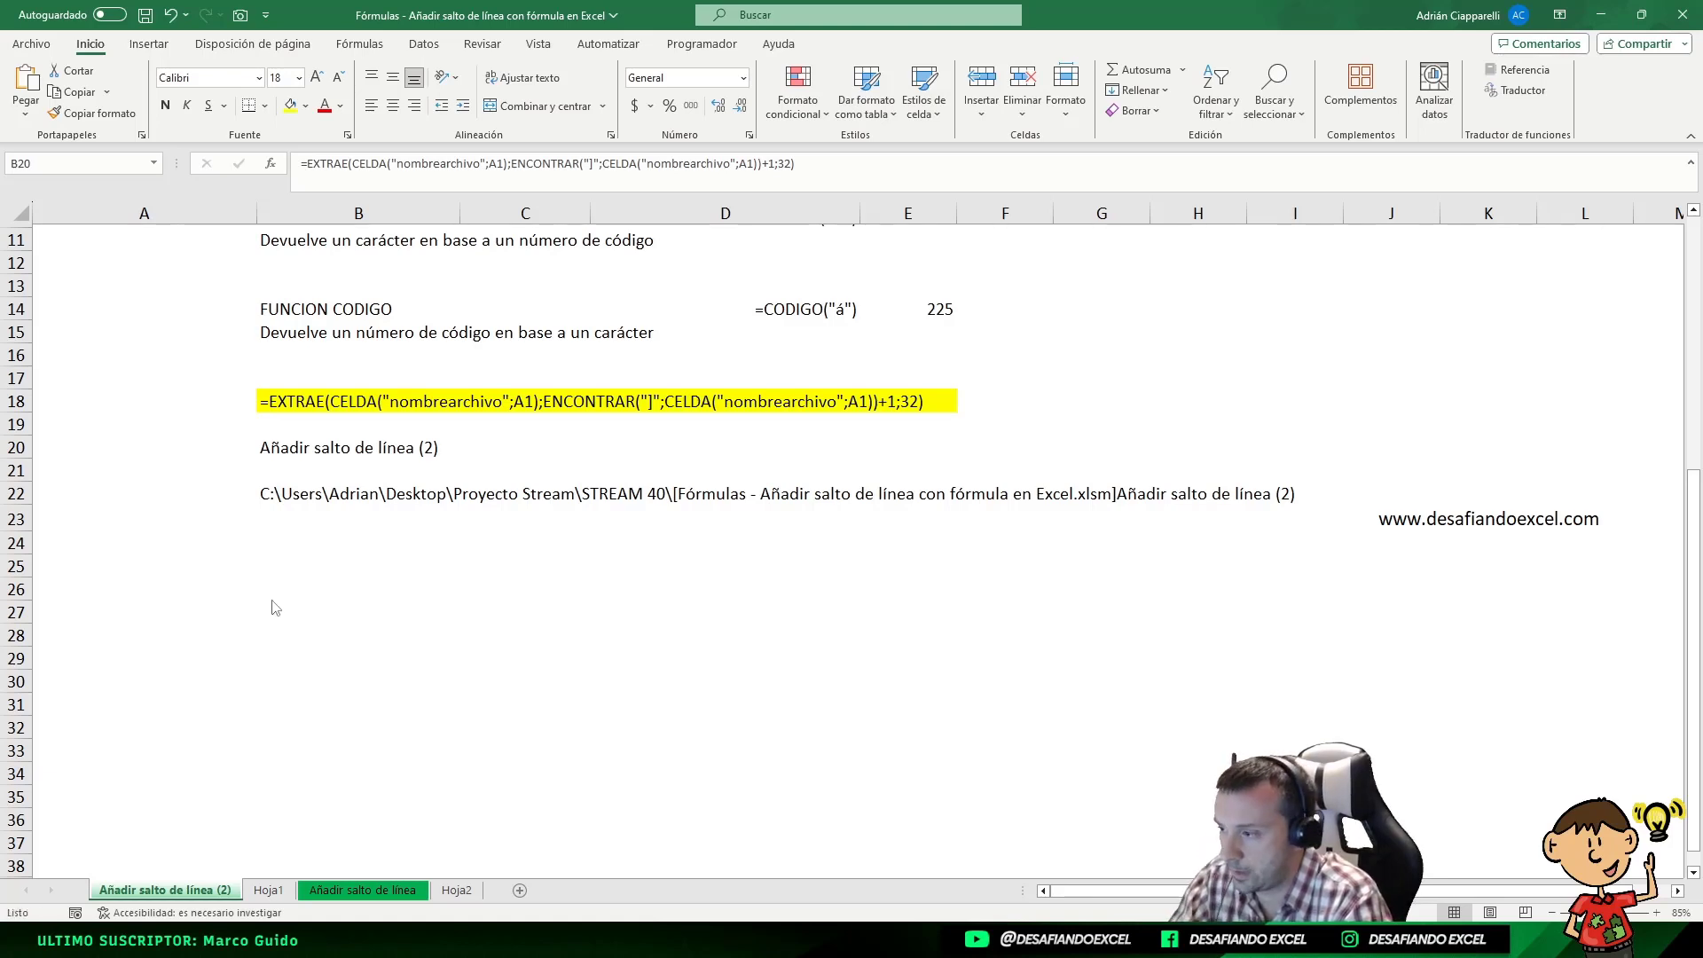
{"action": "key", "text": "Down"}
{"action": "key", "text": "Down"}
{"action": "key", "text": "Down"}
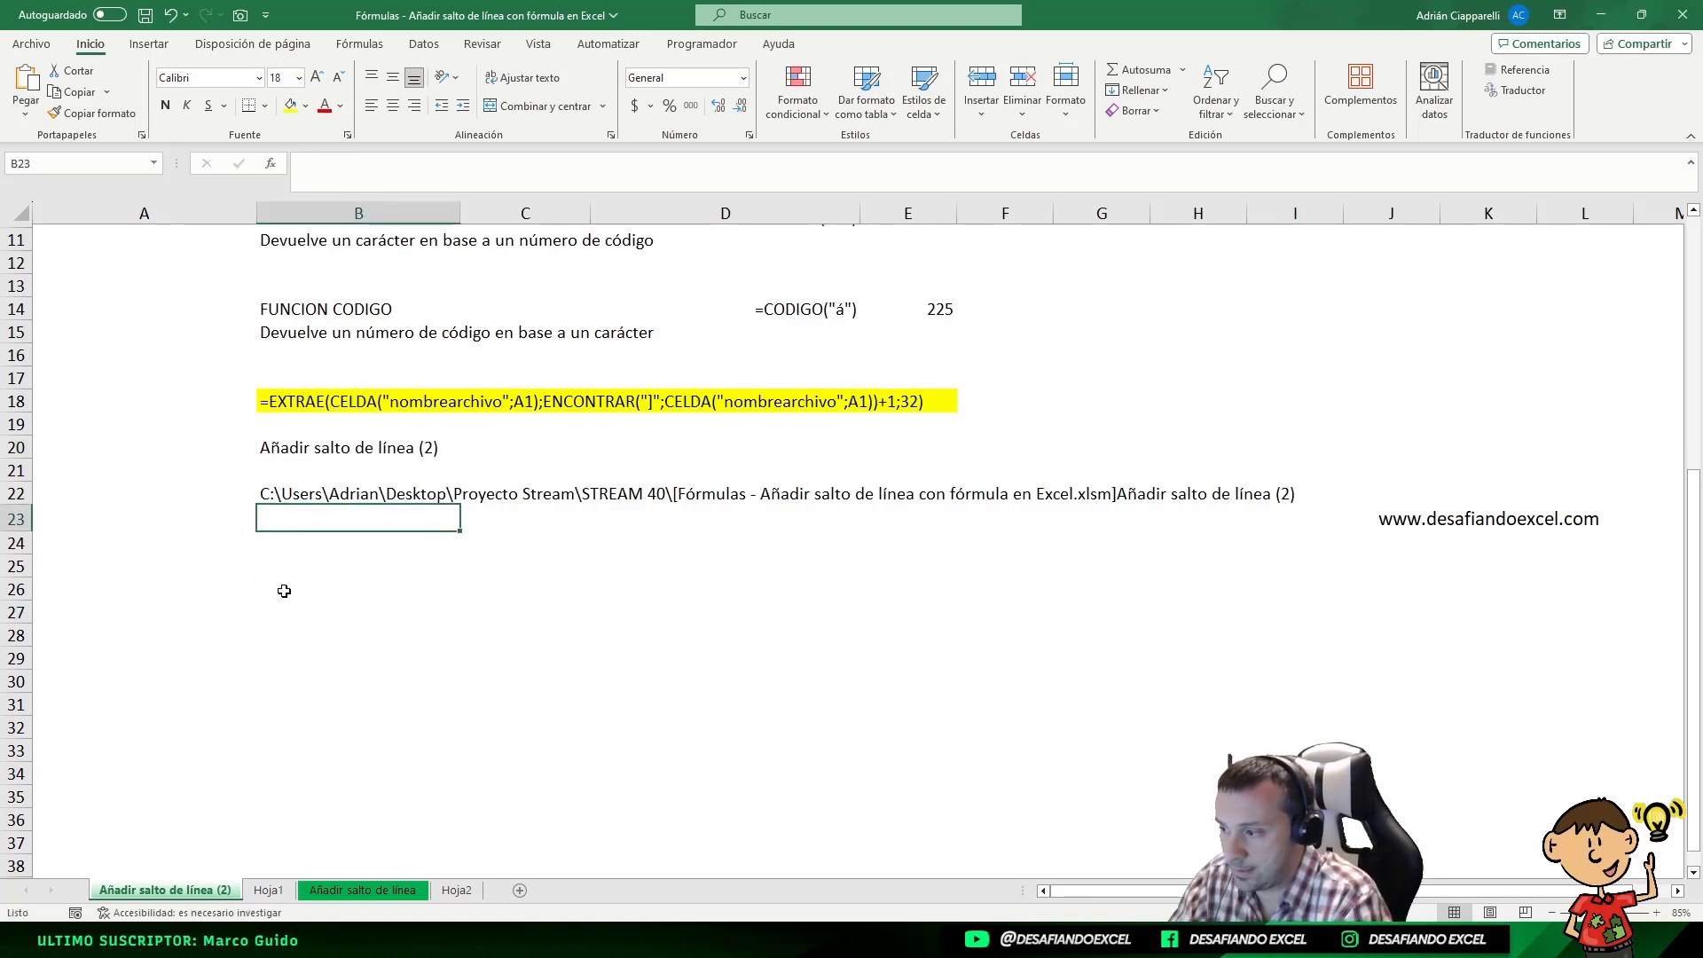
{"action": "left_click", "coordinate": [284, 591]}
{"action": "type", "text": "=EXTRAE(CELDA(\"nombrearchivo\");ENCONTRAR(\"[\";CELDA(\"nombrearchivo\"))+1;ENCONTRAR(\"]\";CELDA(\"nombrearchivo\"))-ENCONTRAR(\"[\";CELDA(\"nombrearchivo\"))-1)"}
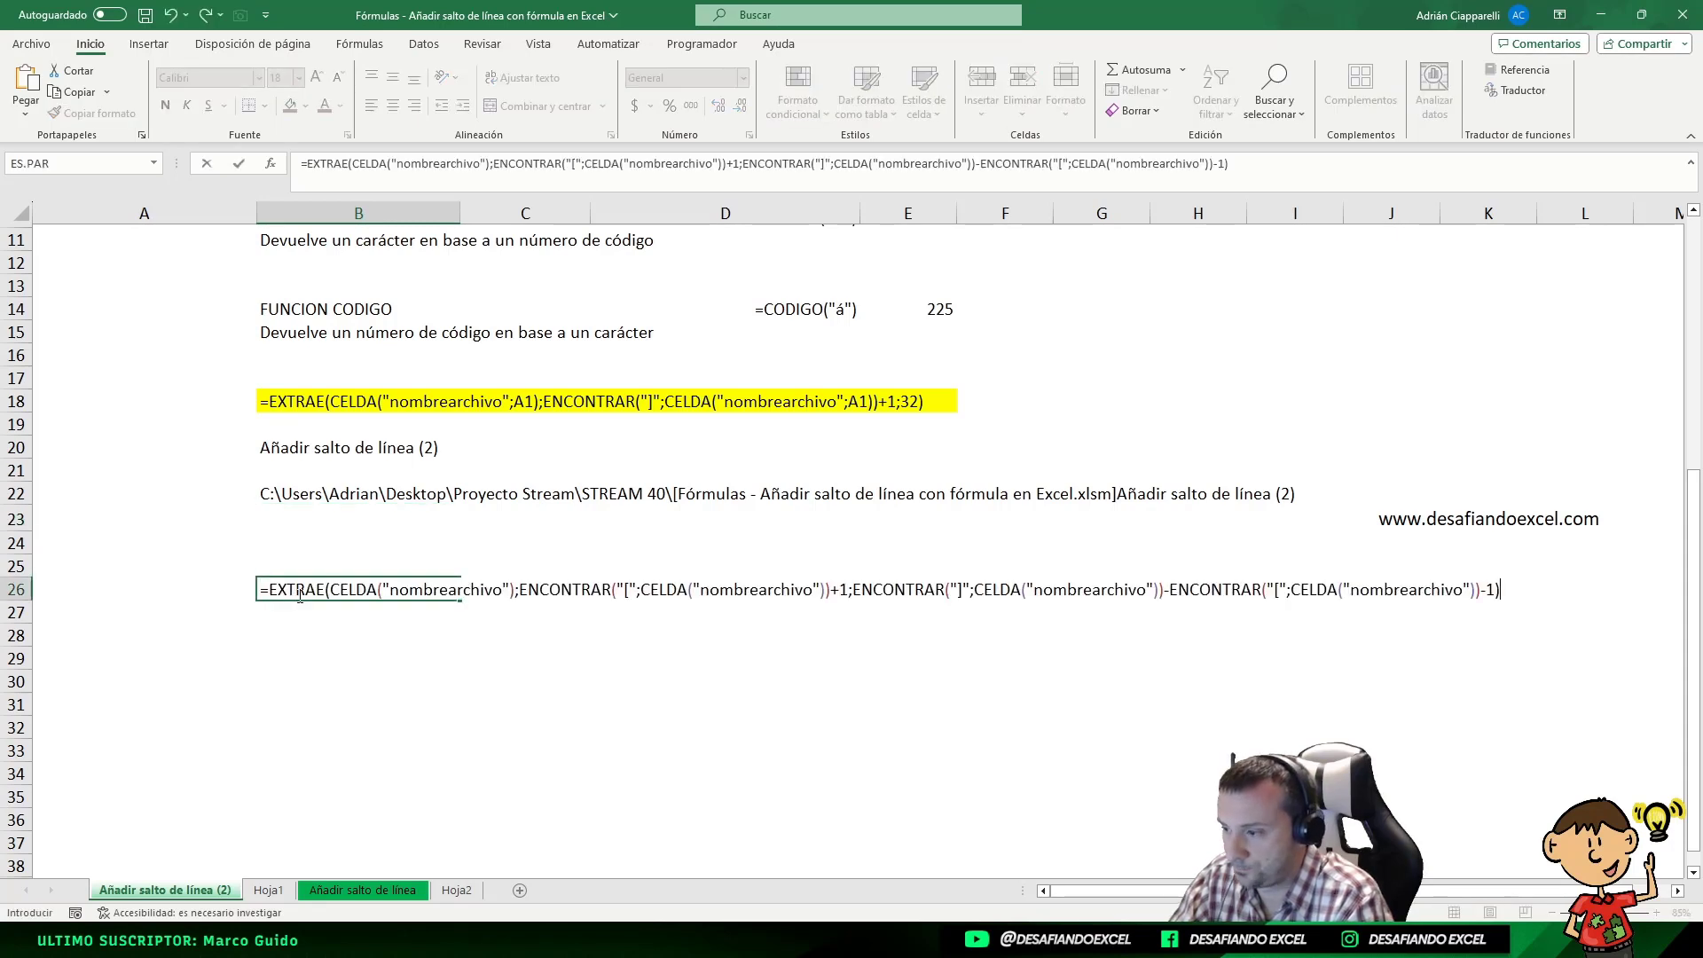
{"action": "key", "text": "Escape"}
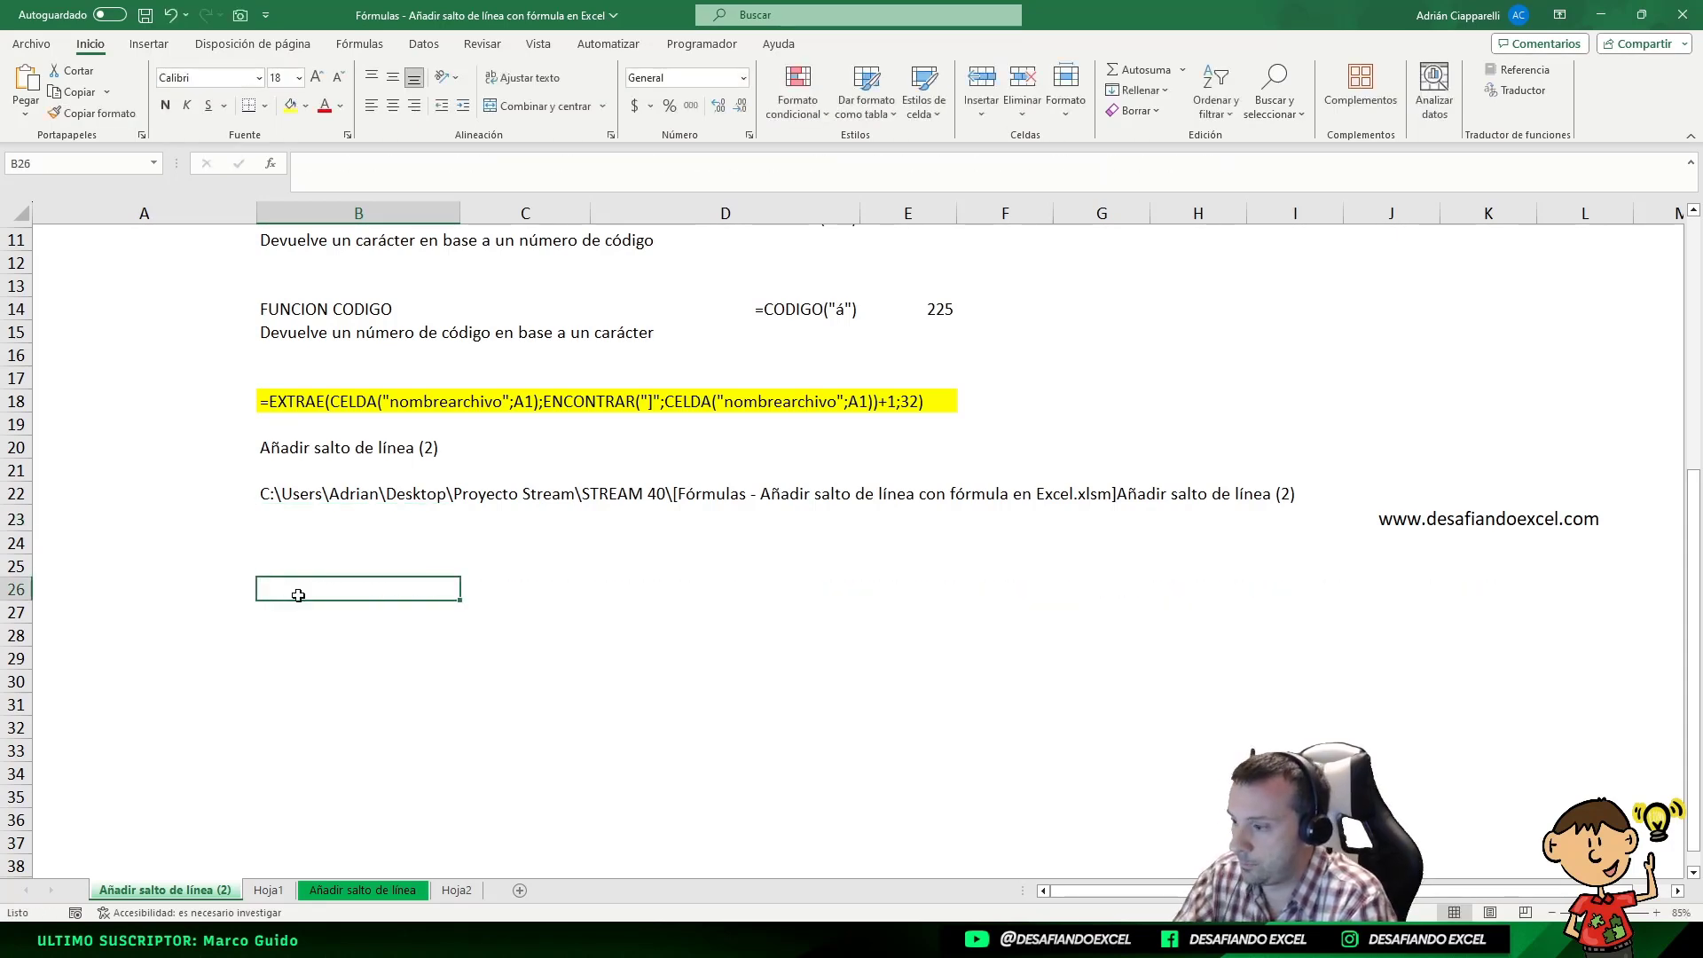
Format B26 as Texto and paste in =EXTRAE(CELDA("nombrearchivo");ENCONTRAR("[";CELDA("nombrearchivo"))+1;ENCONTRAR("]";CELDA("nombrearchivo"))-ENCONTRAR("[";CELDA("nombrearchivo"))-1) as visible text
{"action": "left_click", "coordinate": [742, 78]}
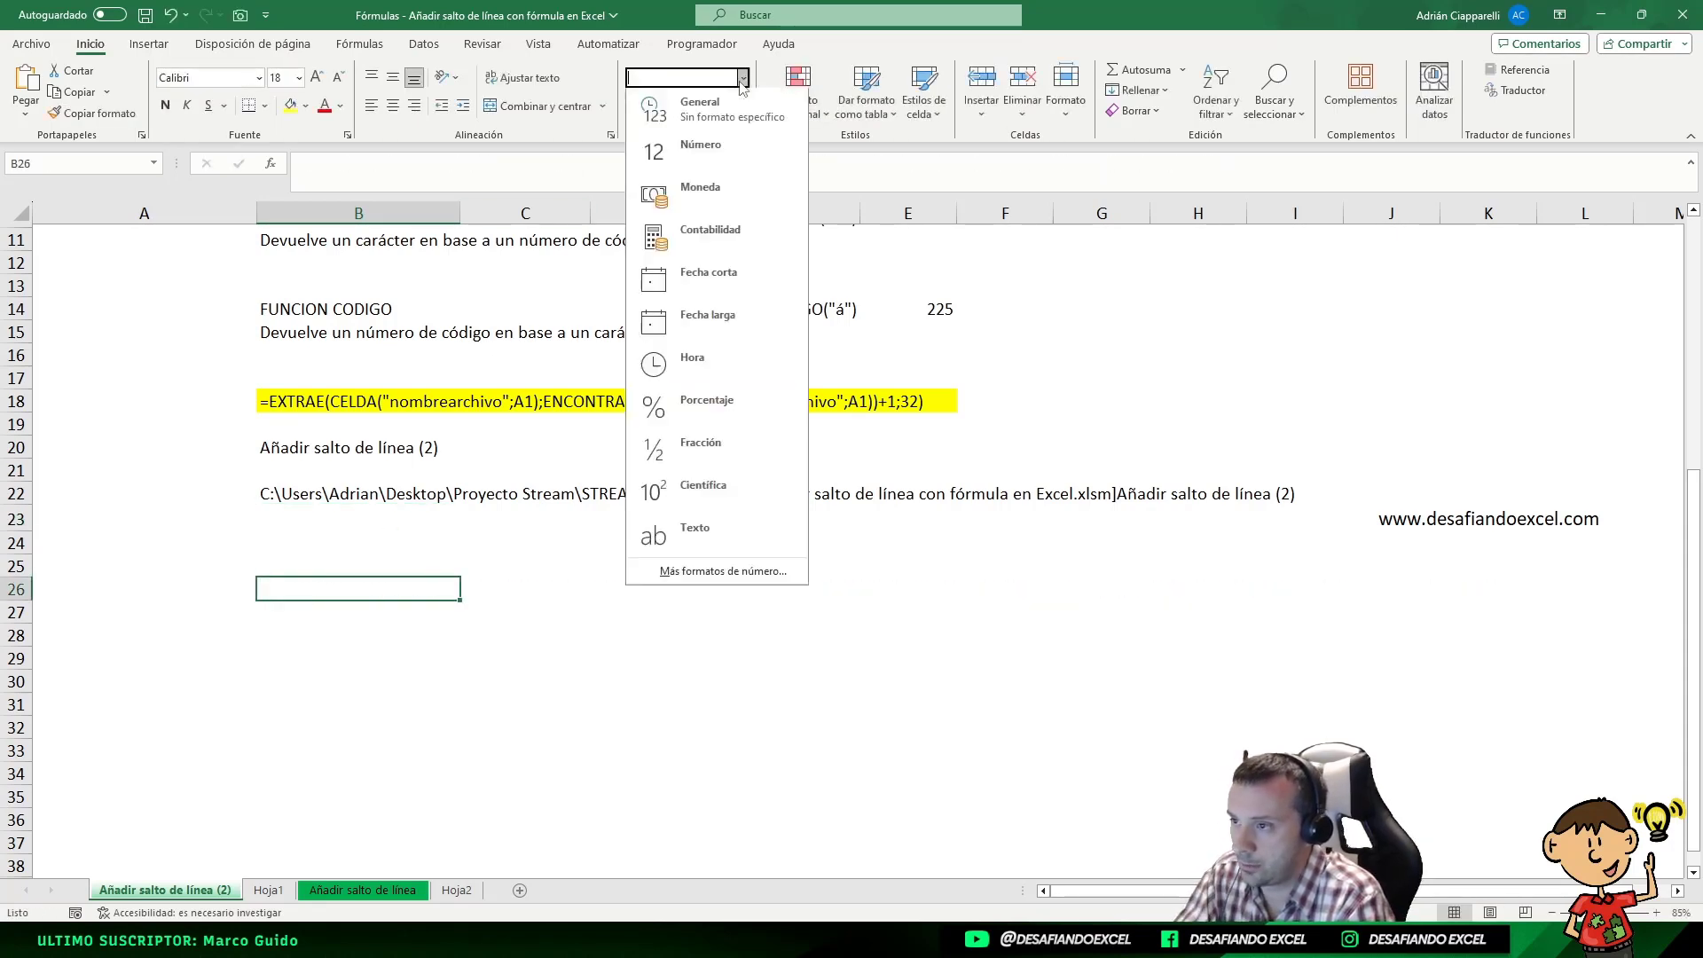
{"action": "left_click", "coordinate": [302, 607]}
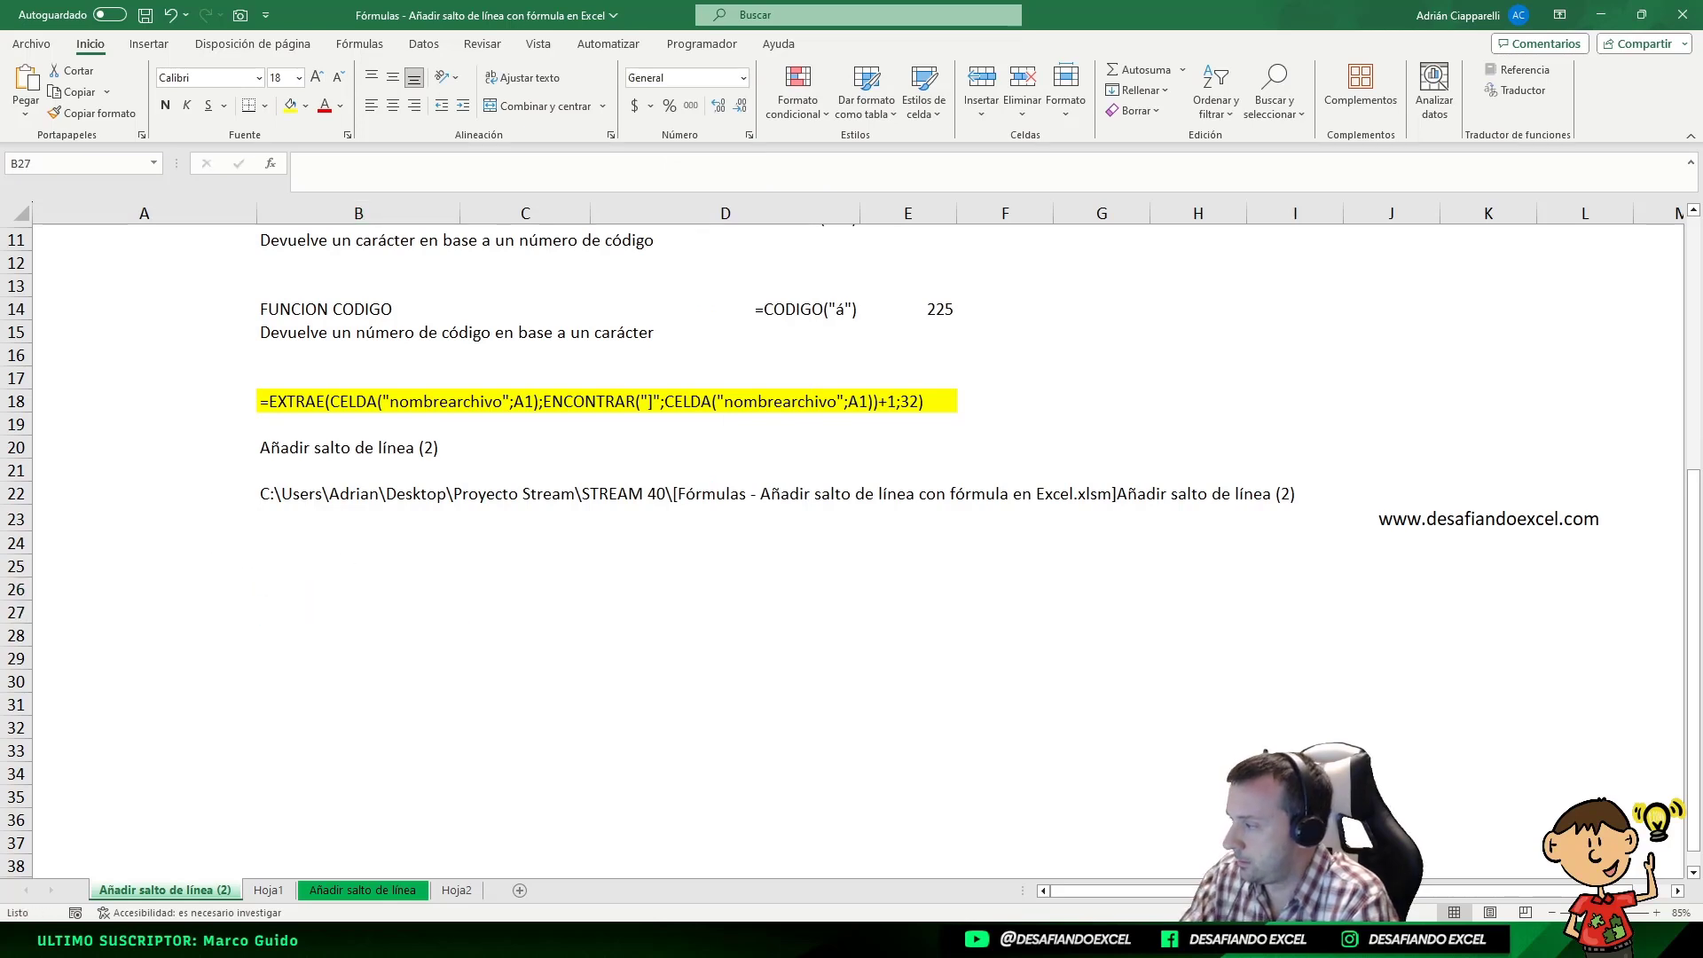
{"action": "left_click", "coordinate": [302, 612]}
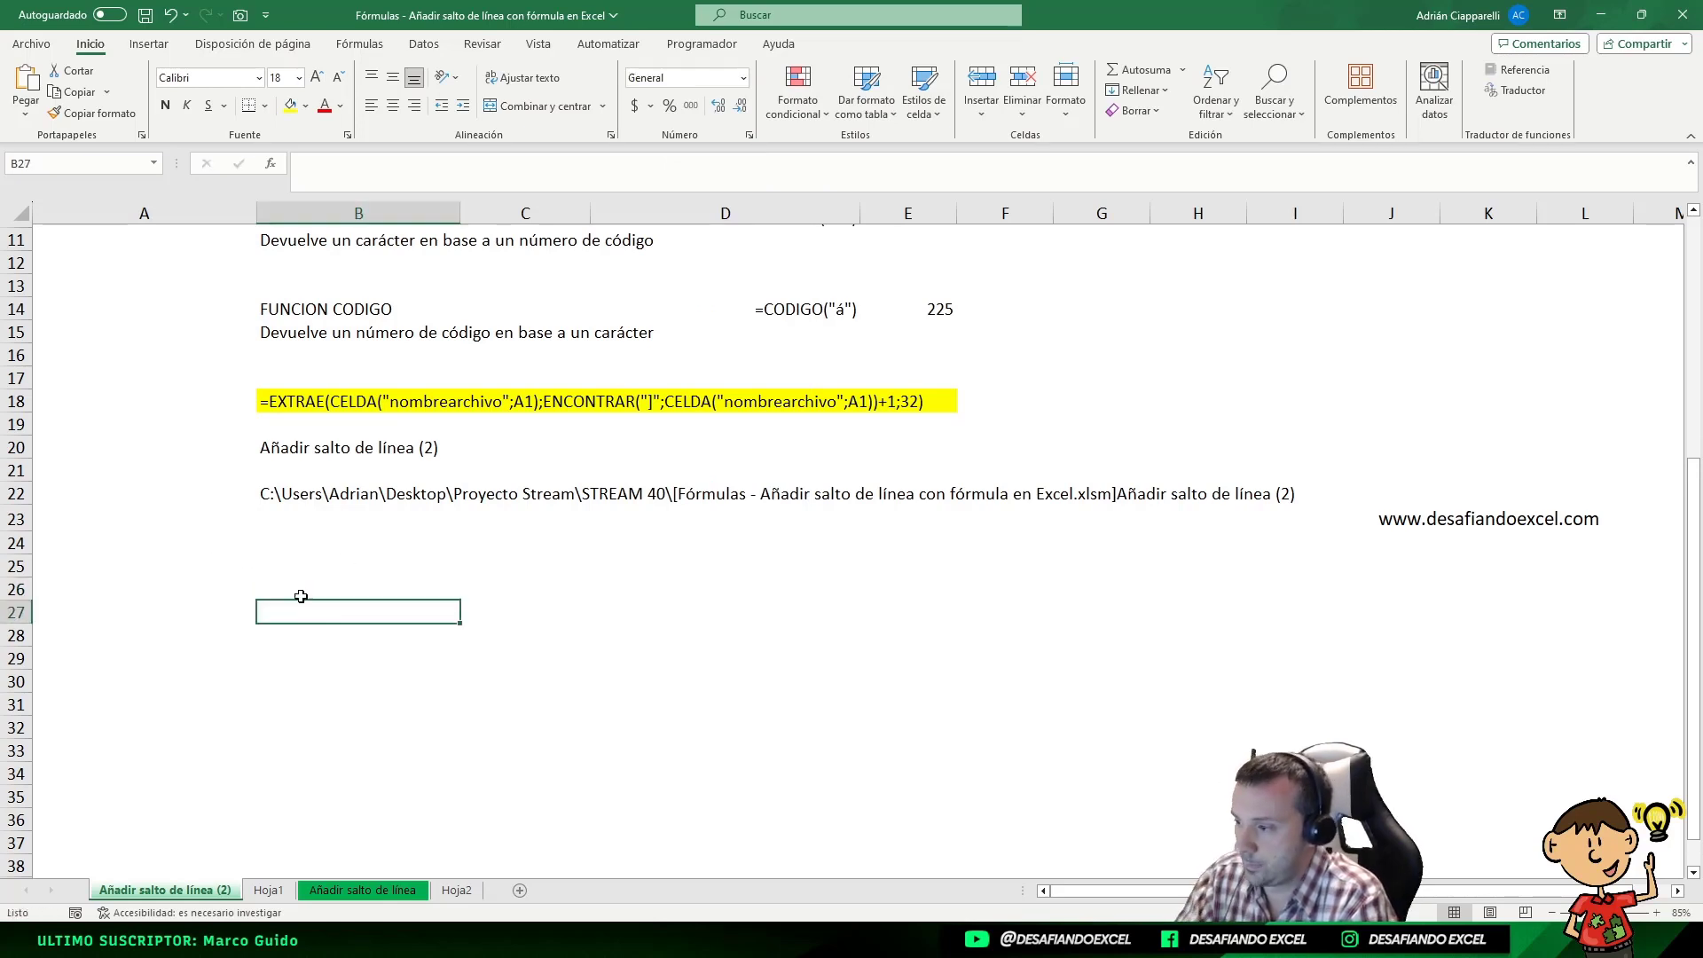
{"action": "left_click", "coordinate": [301, 592]}
{"action": "type", "text": "=EXTRAE(CELDA(\"nombrearchivo\");ENCONTRAR(\"[\";CELDA(\"nombrearchivo\"))+1;ENCONTRAR(\"]\";CELDA(\"nombrearchivo\"))-ENCONTRAR(\"[\";CELDA(\"nombrearchivo\"))-1)"}
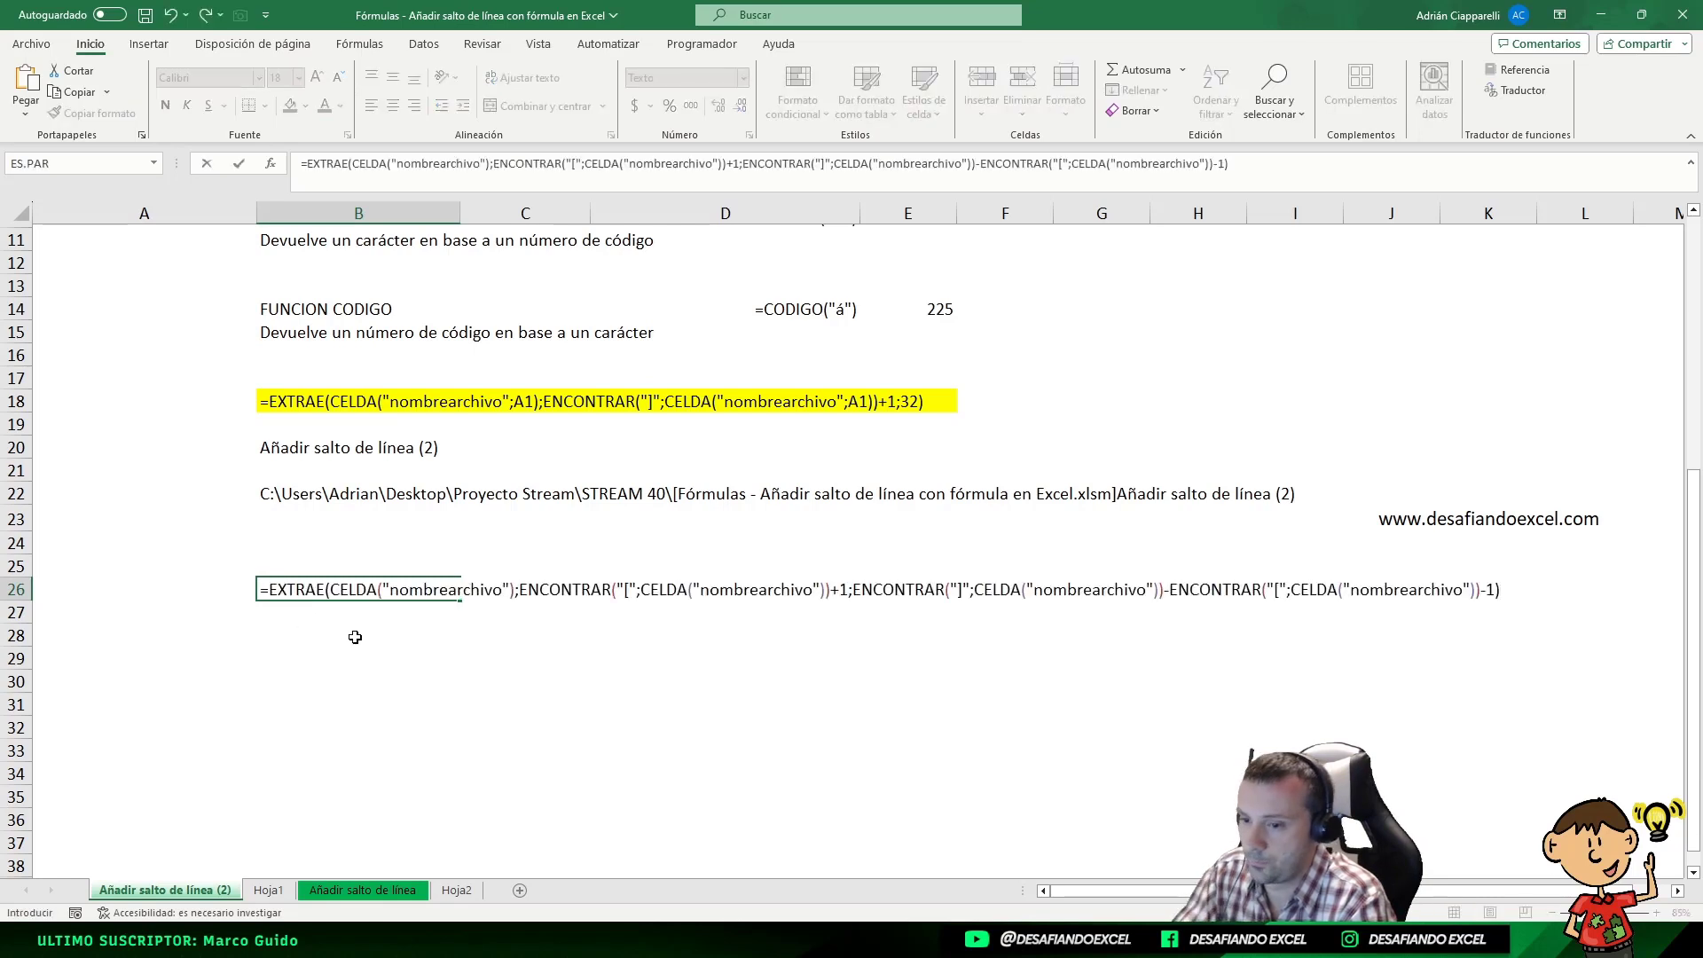
{"action": "left_click", "coordinate": [274, 609]}
Highlight the formula text in B26:K26 with a yellow fill
{"action": "left_click_drag", "start_coordinate": [275, 591], "coordinate": [1520, 592]}
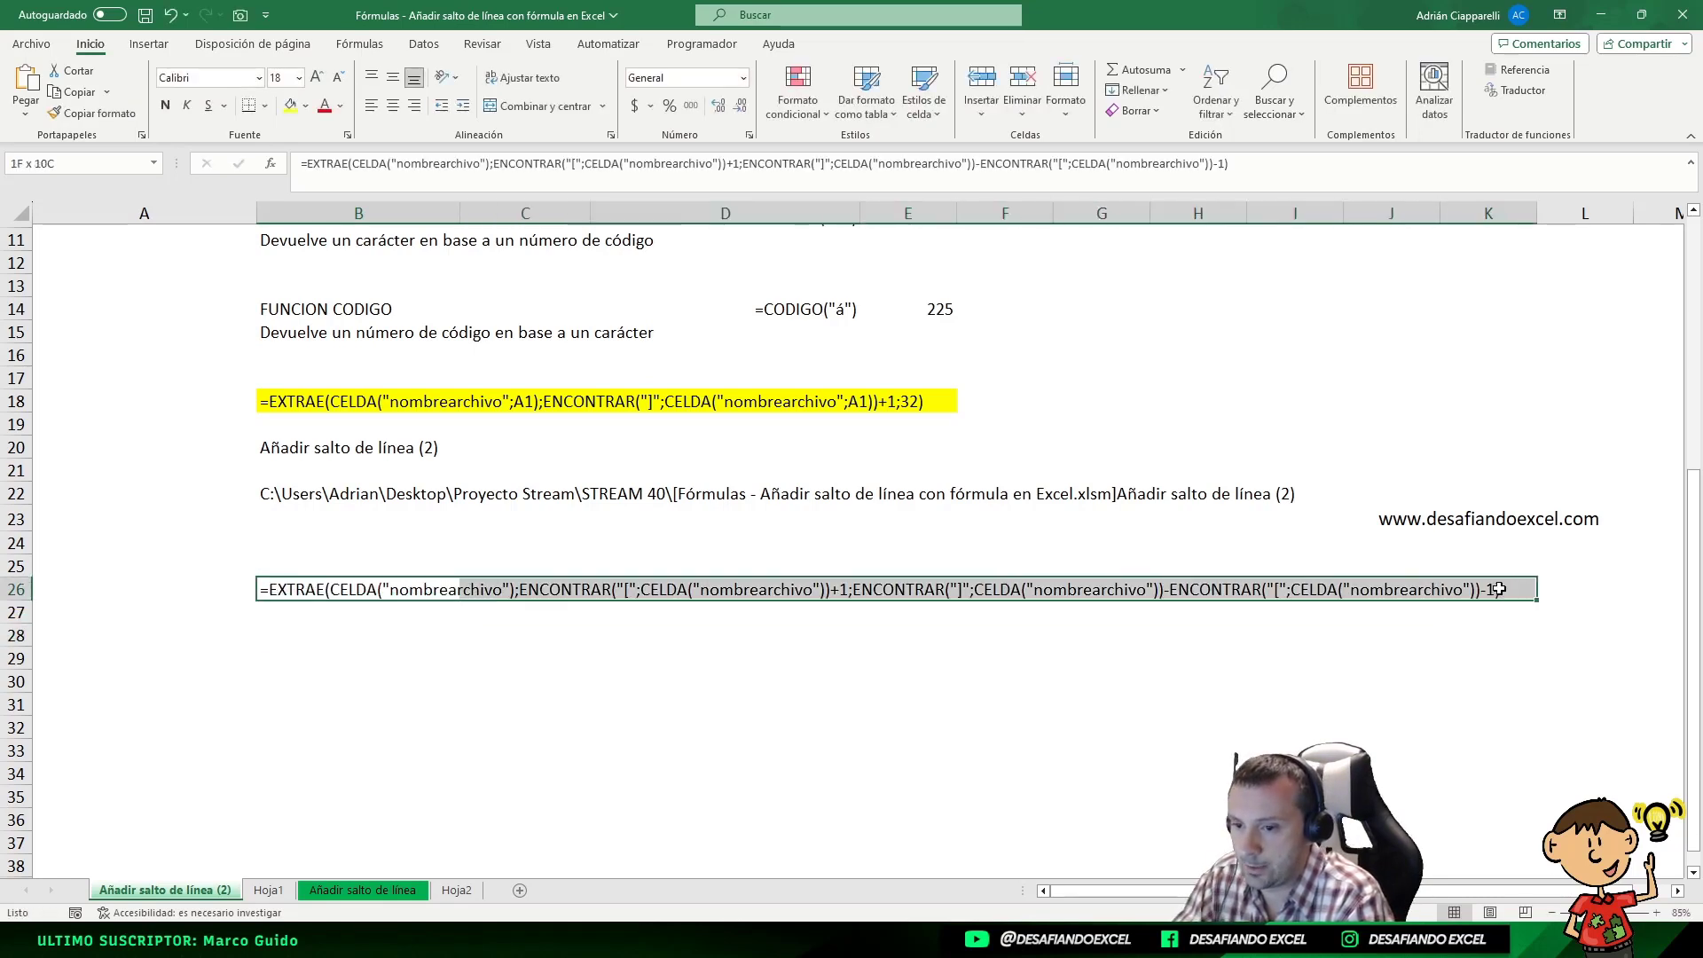
{"action": "left_click", "coordinate": [290, 105]}
{"action": "key", "text": "F2"}
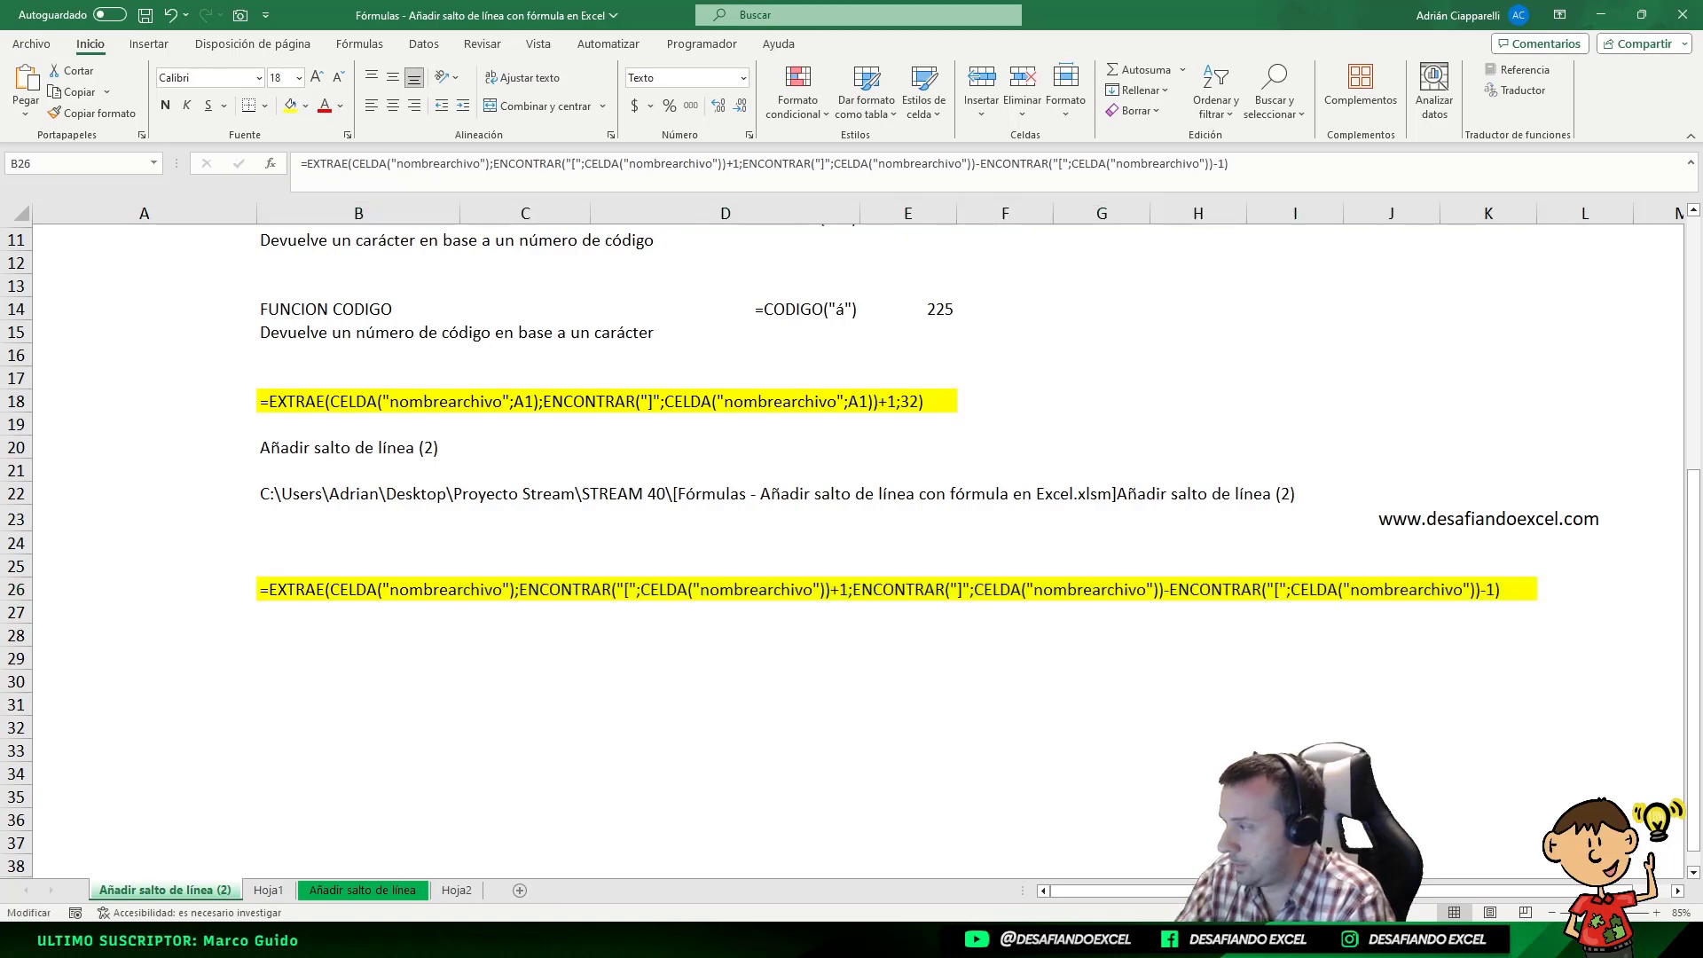
{"action": "key", "text": "Escape"}
Enter =EXTRAE(CELDA("nombrearchivo");ENCONTRAR("[";CELDA("nombrearchivo"))+1;ENCONTRAR("]";CELDA("nombrearchivo"))-ENCONTRAR("[";CELDA("nombrearchivo"))-1) in B28 as a working formula to return the file name
{"action": "double_click", "coordinate": [280, 636]}
{"action": "type", "text": "=EXTRAE(CELDA(\"nombrearchivo\");ENCONTRAR(\"[\";CELDA(\"nombrearchivo\"))+1;ENCONTRAR(\"]\";CELDA(\"nombrearchivo\"))-ENCONTRAR(\"[\";CELDA(\"nombrearchivo\"))-1)"}
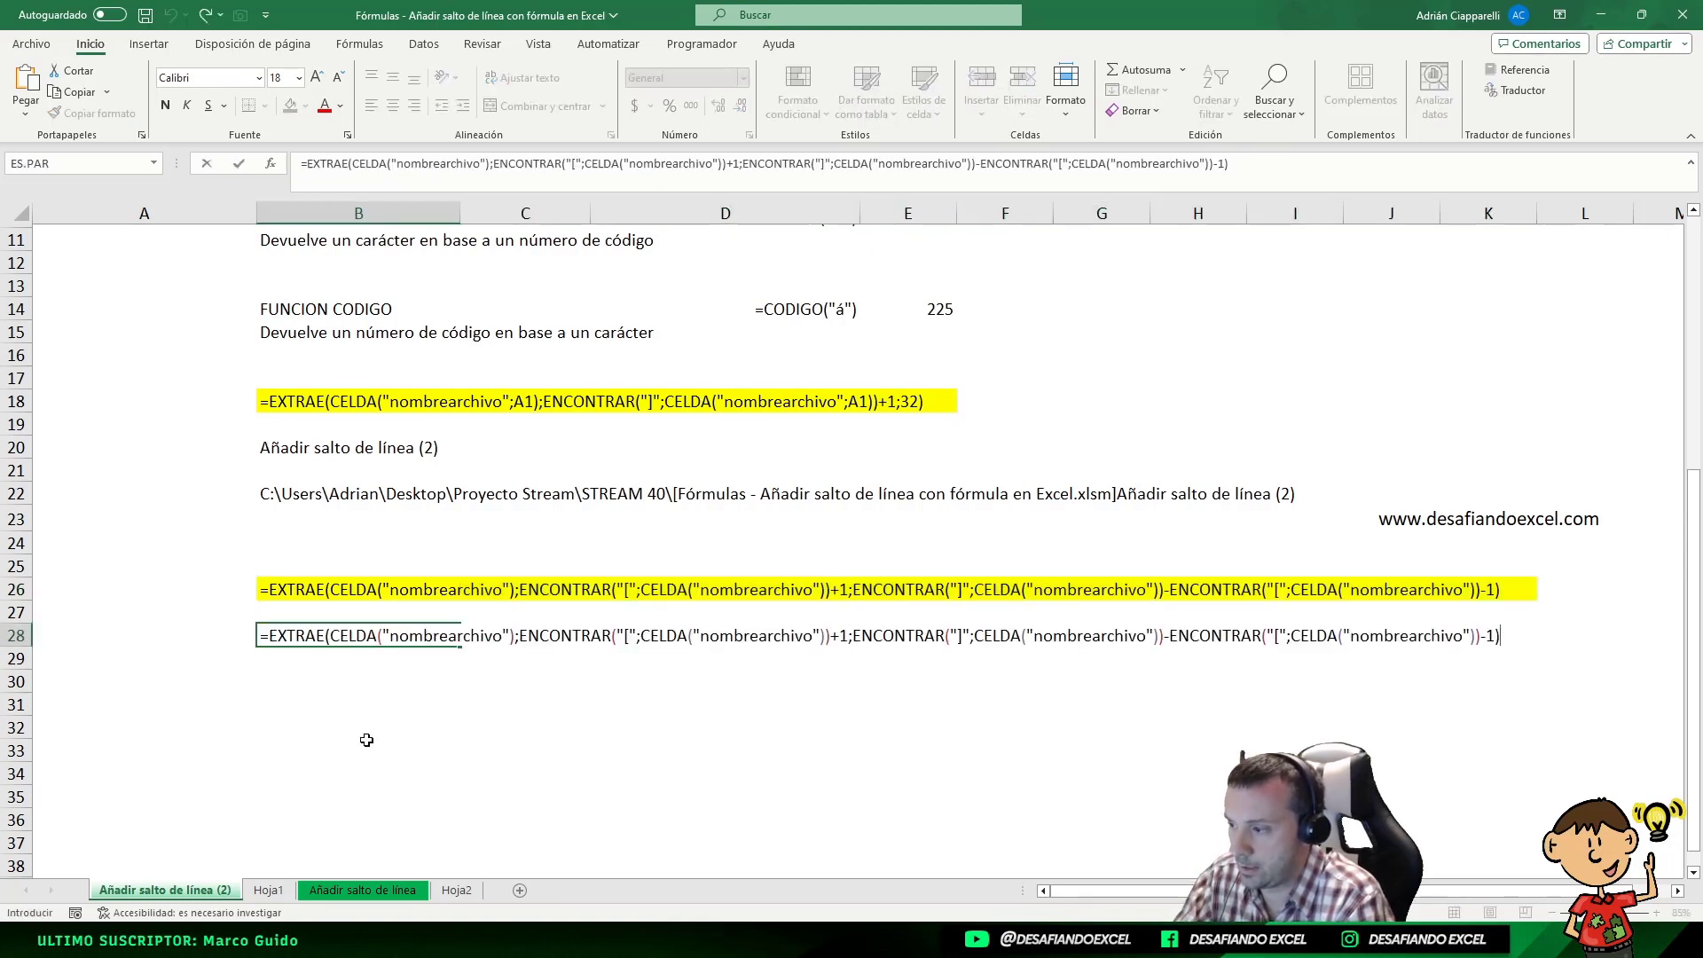
{"action": "key", "text": "Return"}
{"action": "key", "text": "Up"}
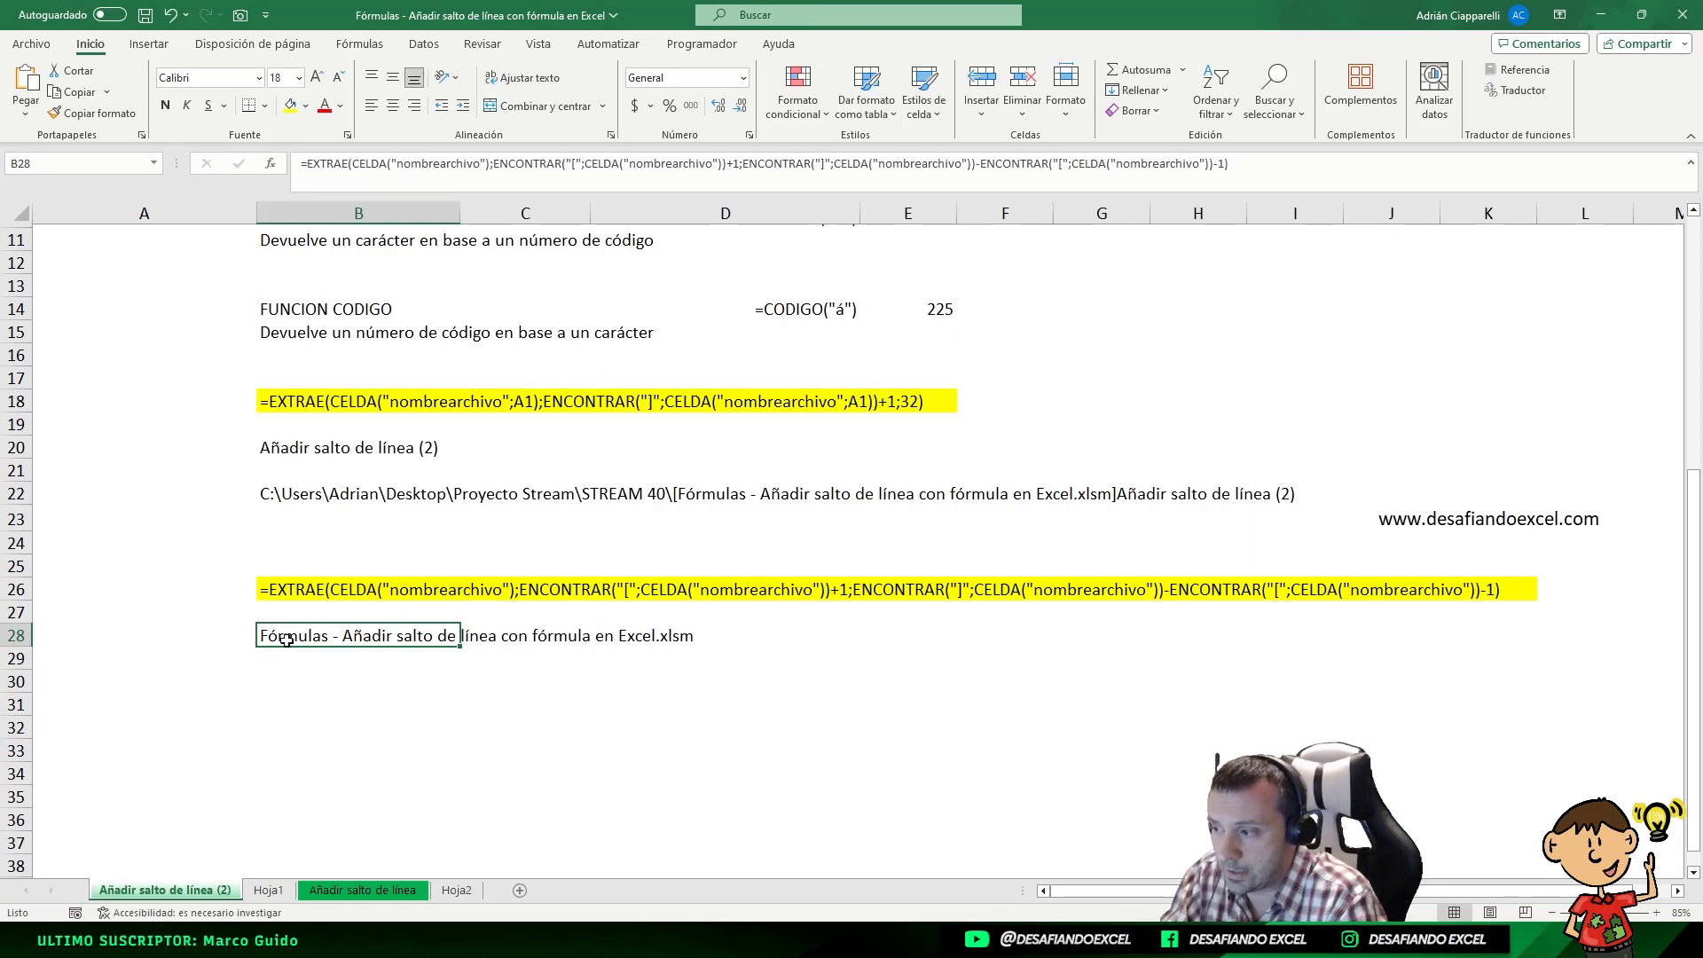
Examine the file name formula text in B26, highlighting its ENCONTRAR start-position part, the "[" search character and the character-count argument, without changing it
{"action": "left_click", "coordinate": [277, 589]}
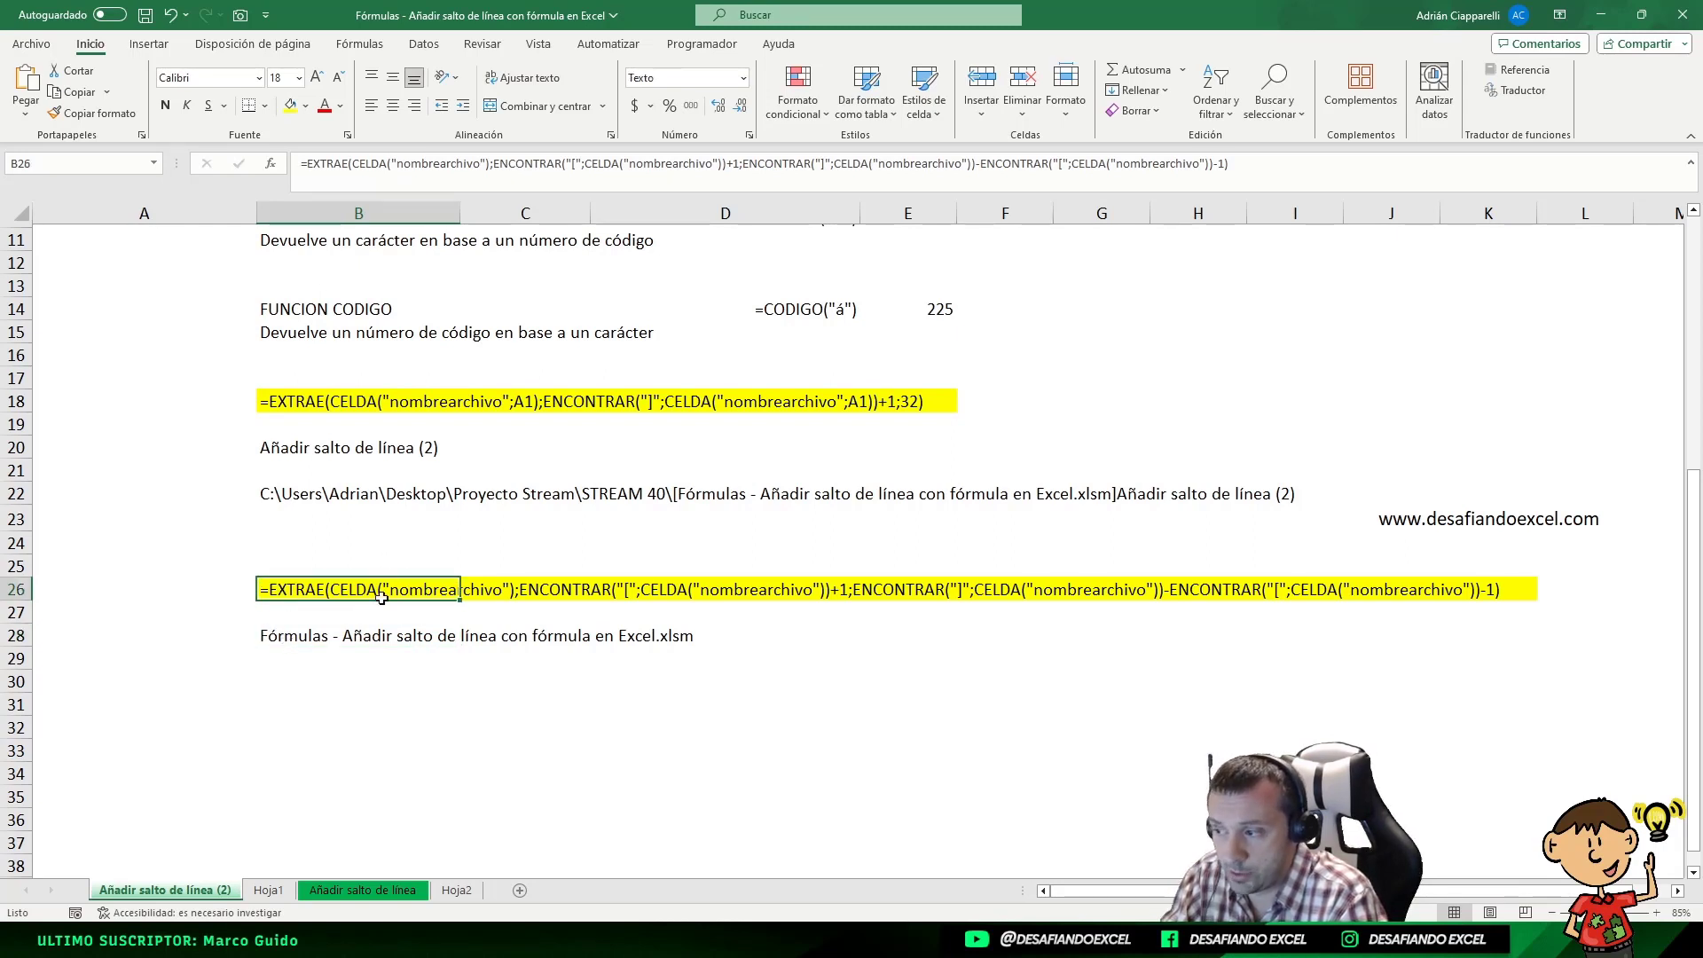
{"action": "double_click", "coordinate": [305, 590]}
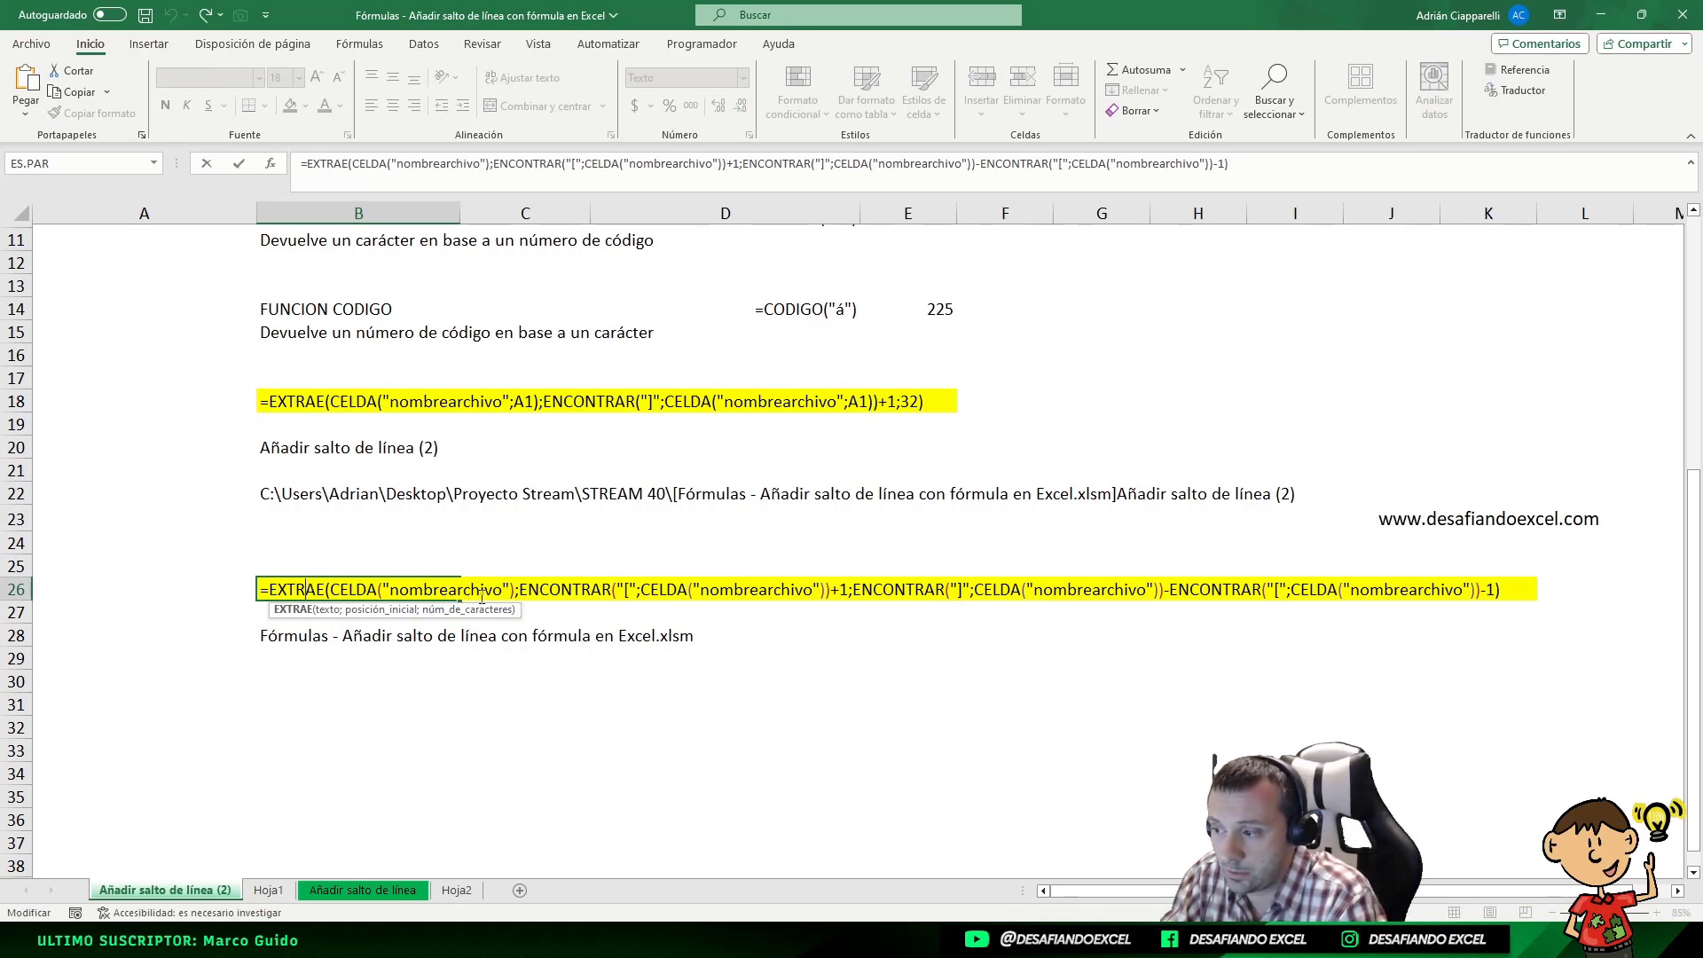
{"action": "left_click", "coordinate": [539, 589]}
{"action": "left_click_drag", "start_coordinate": [520, 589], "coordinate": [650, 589]}
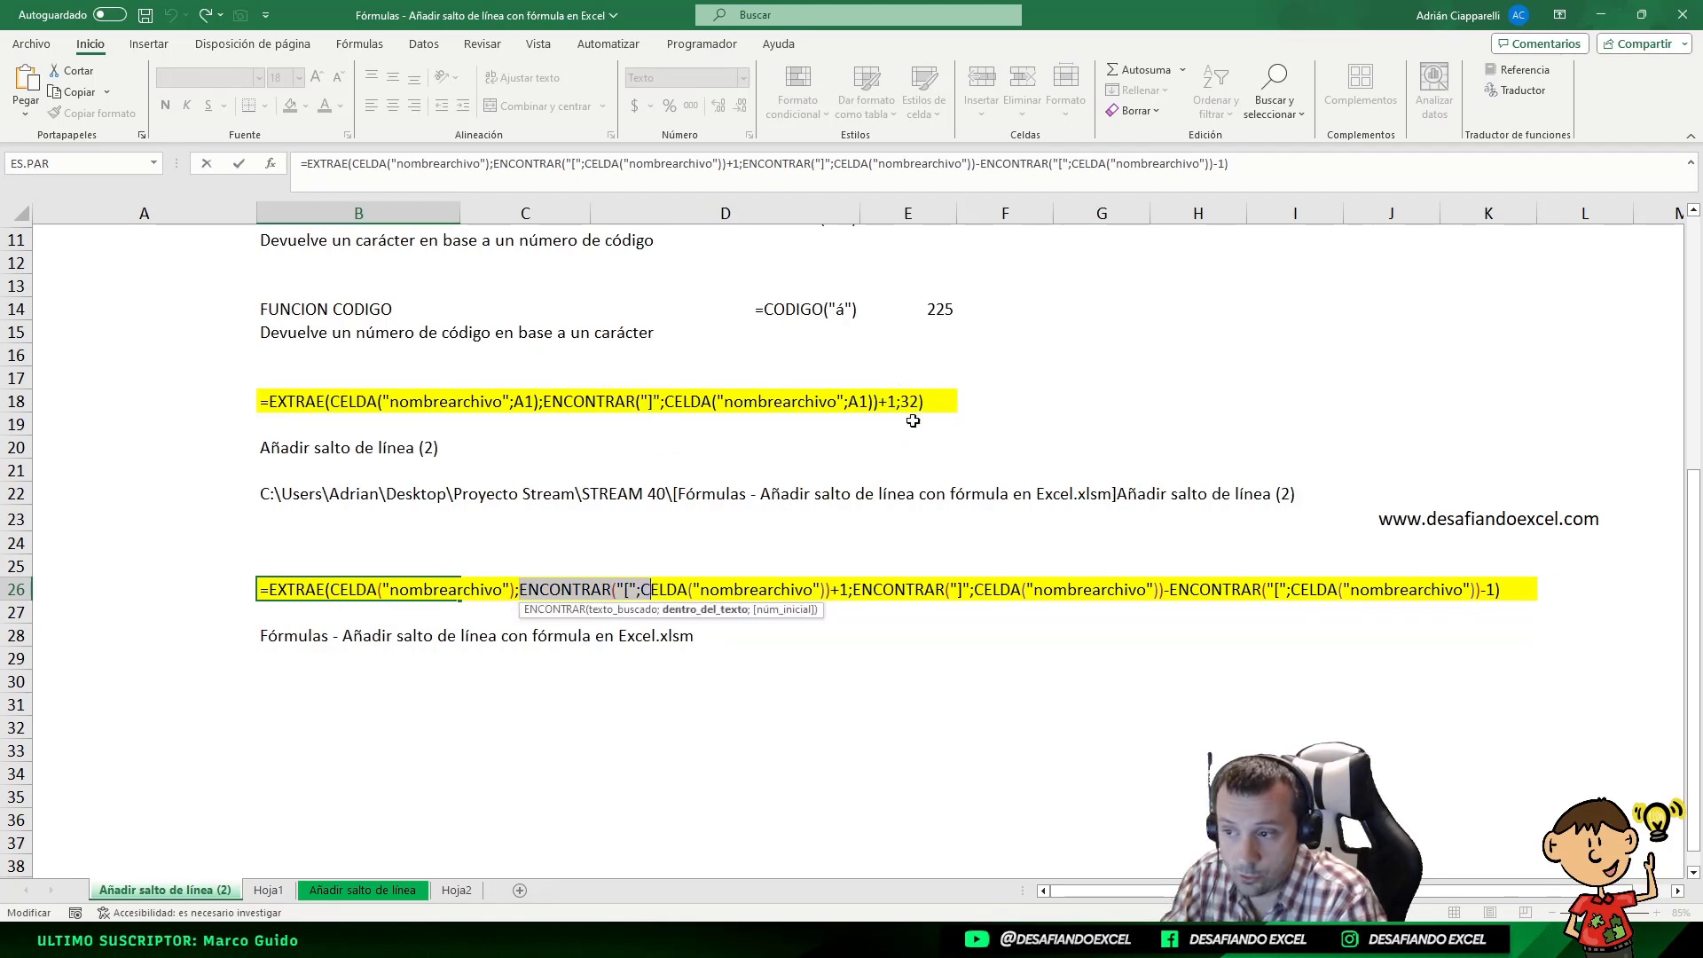
{"action": "left_click", "coordinate": [652, 589]}
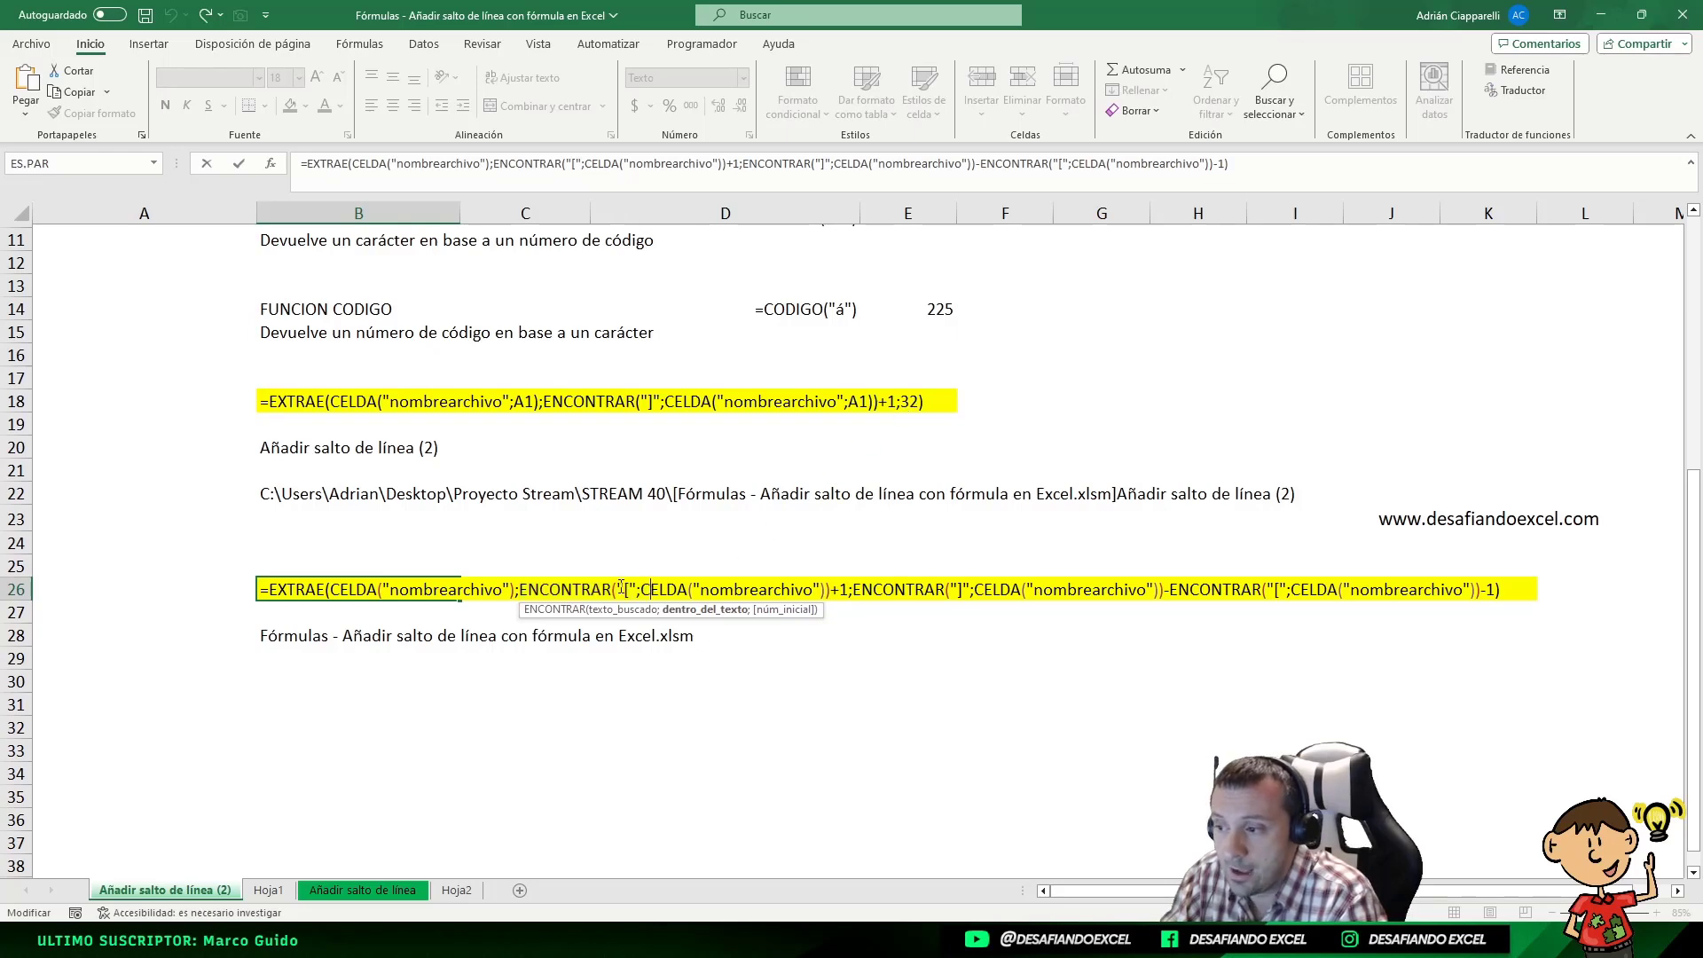
{"action": "left_click_drag", "start_coordinate": [624, 589], "coordinate": [635, 589]}
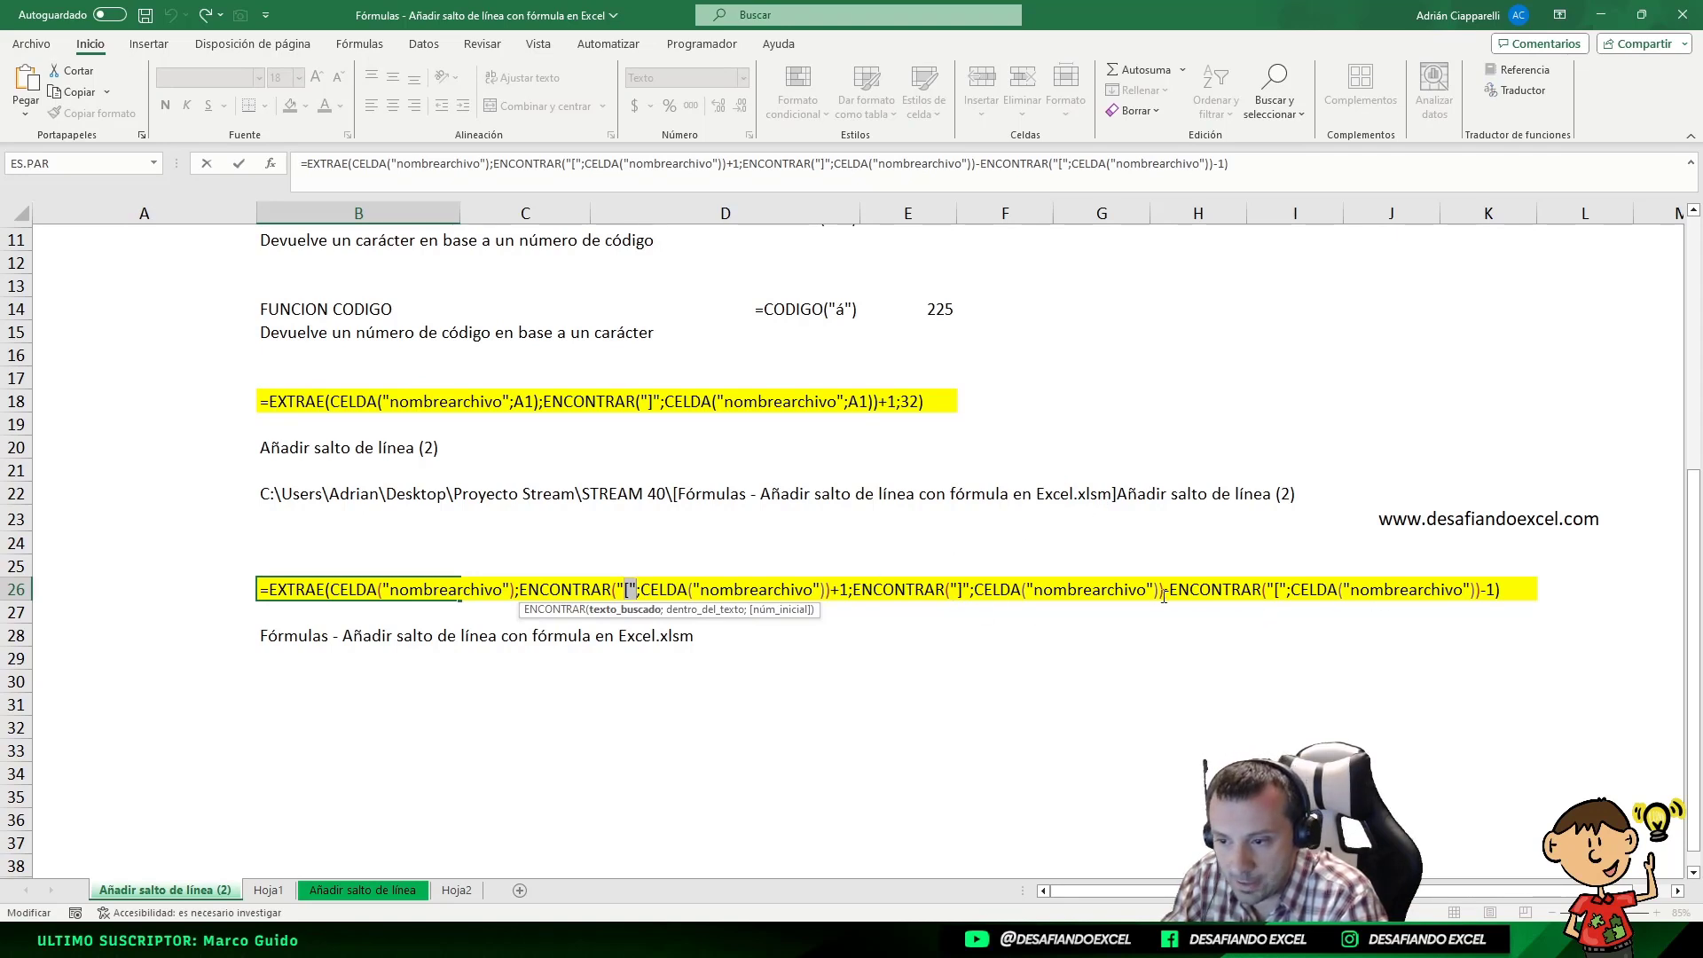
{"action": "left_click_drag", "start_coordinate": [856, 593], "coordinate": [1508, 592]}
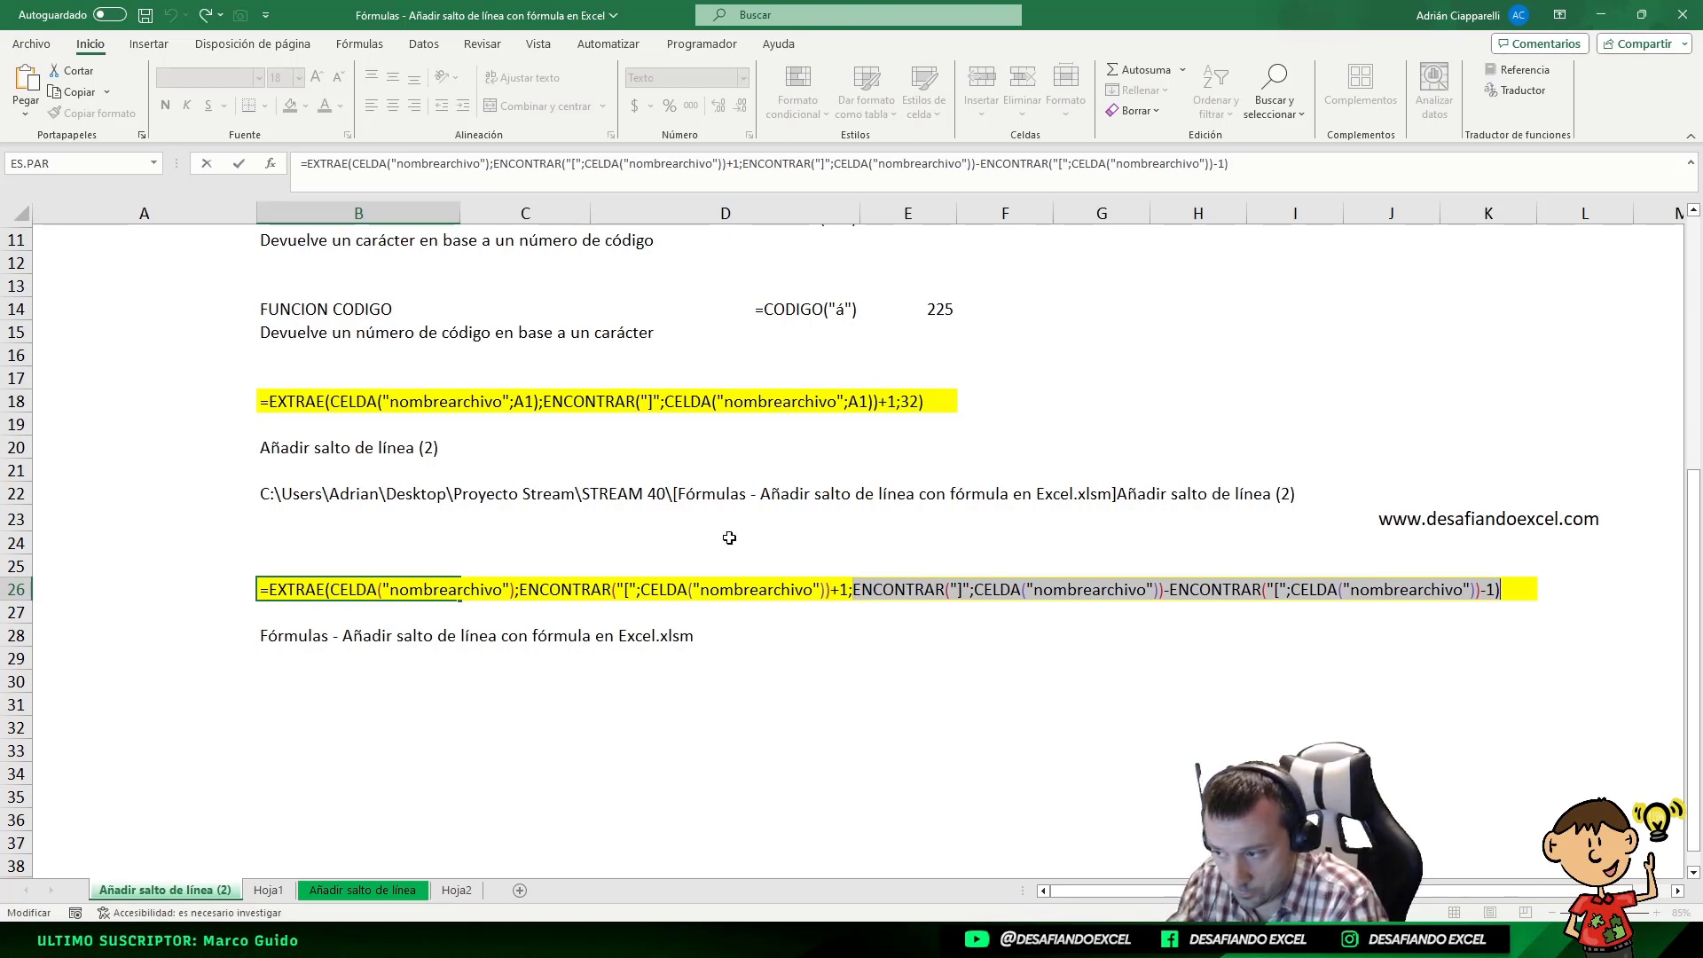
{"action": "key", "text": "Return"}
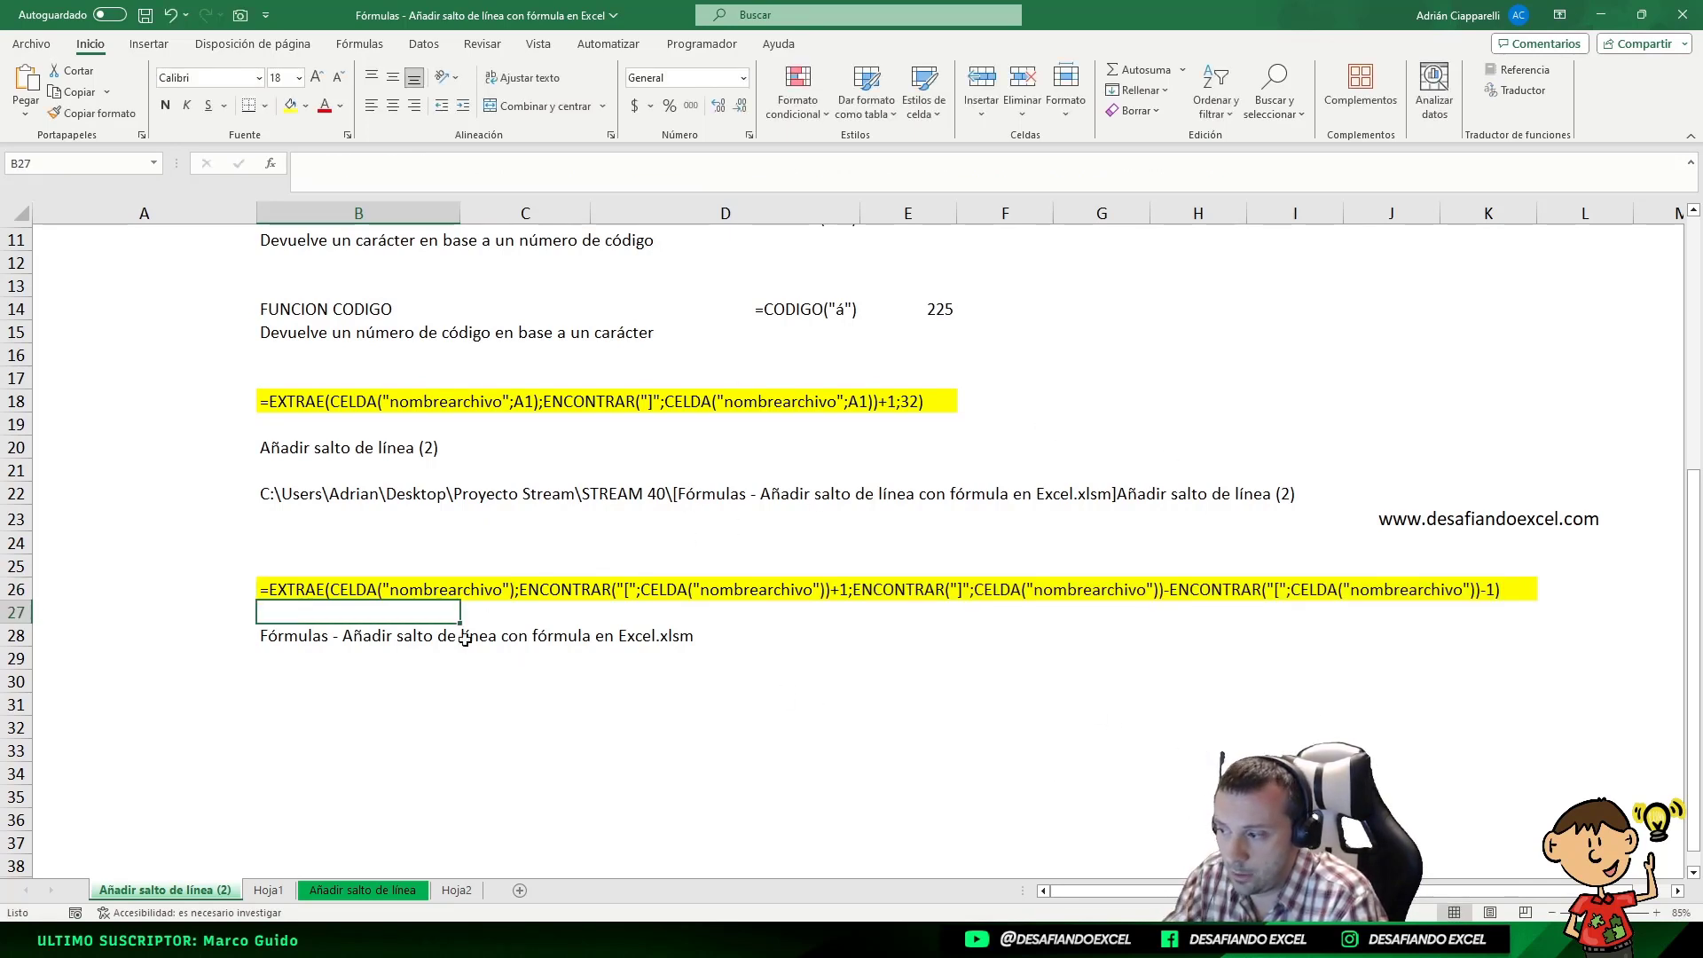
Compare the sheet name formula in B20 with the file name formula in B28 and its text in B26
{"action": "key", "text": "Down"}
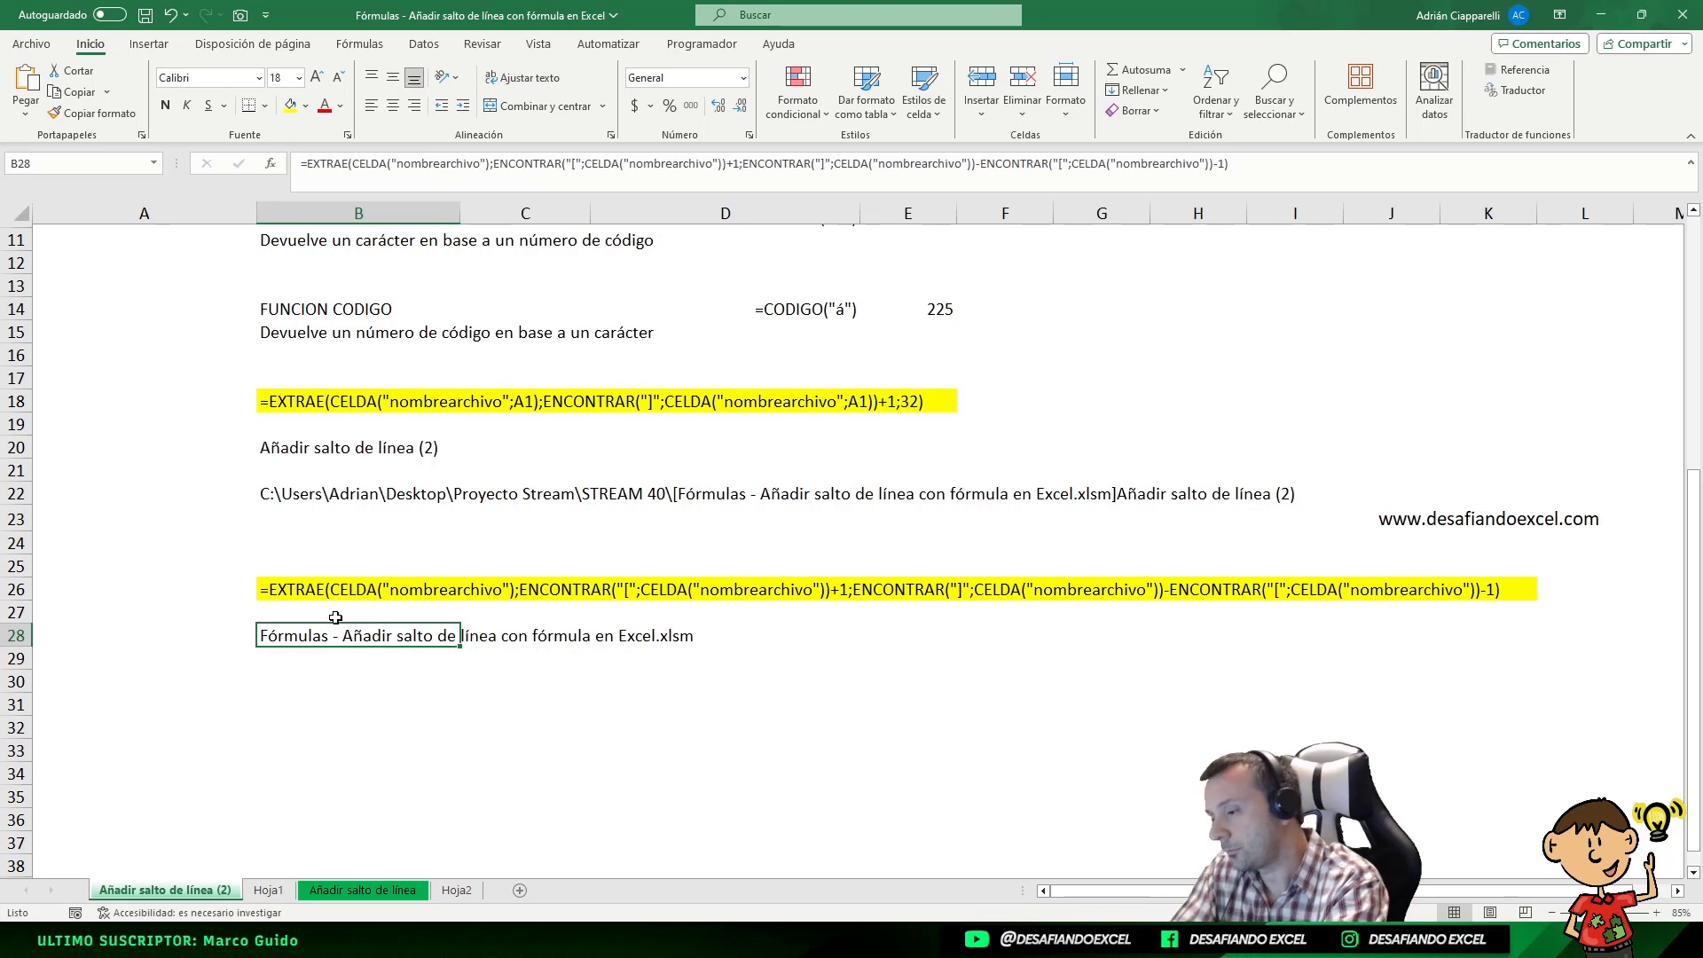
{"action": "left_click", "coordinate": [298, 449]}
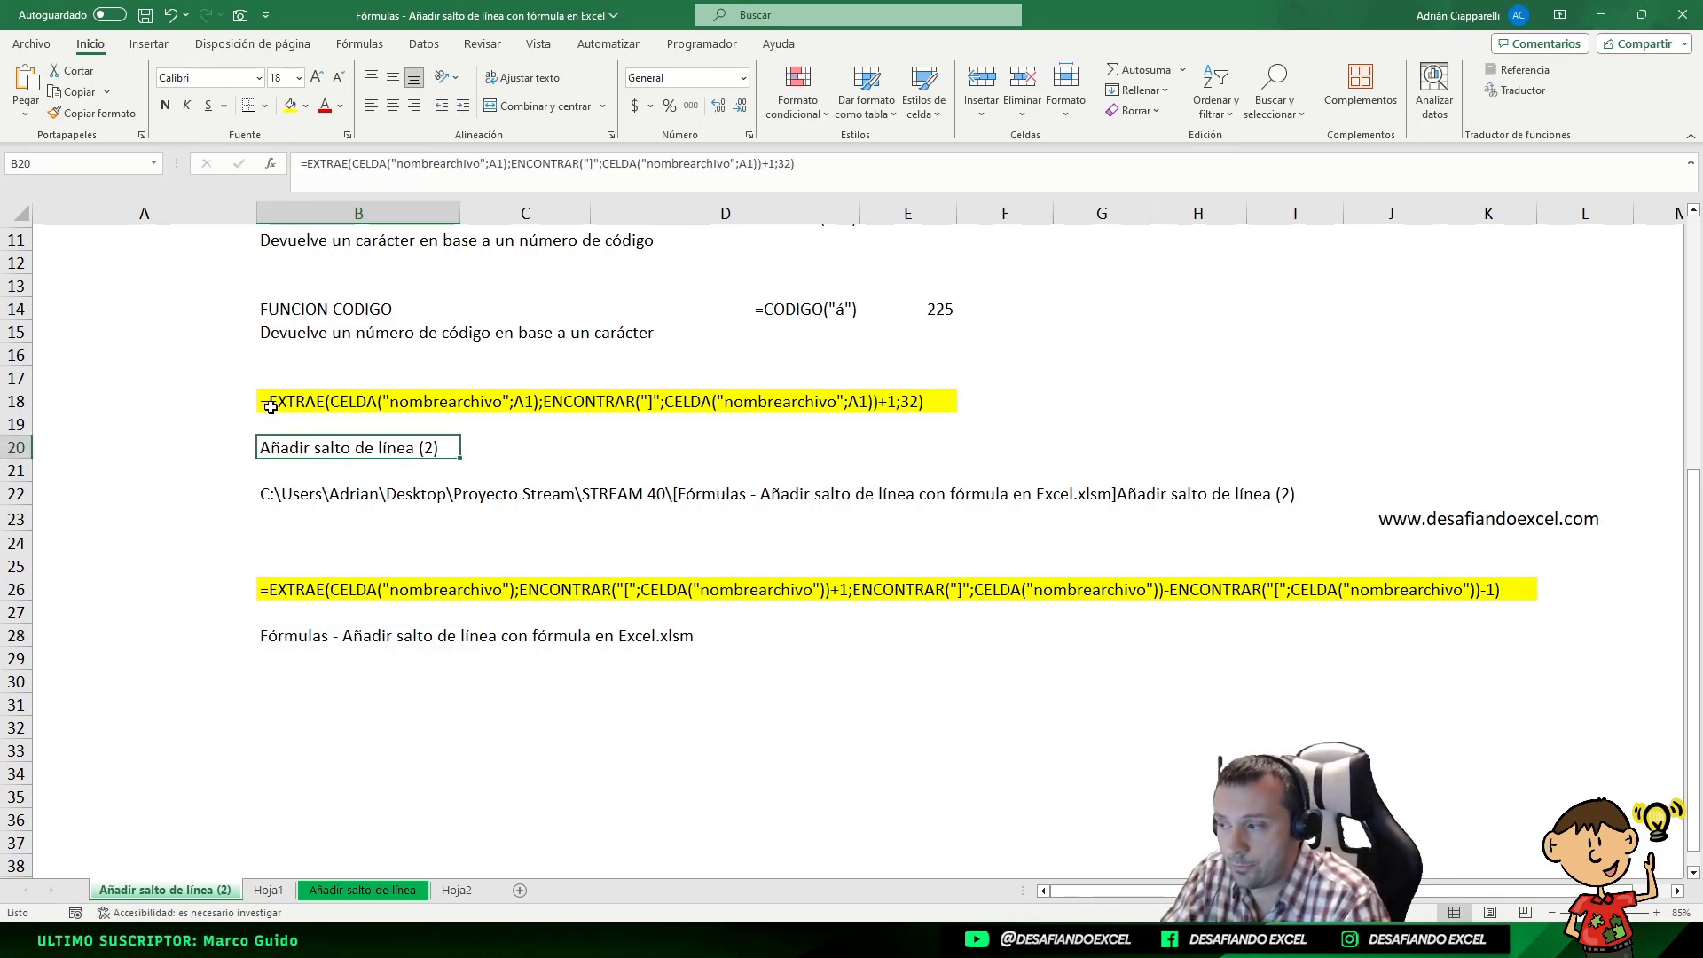
{"action": "left_click", "coordinate": [275, 640]}
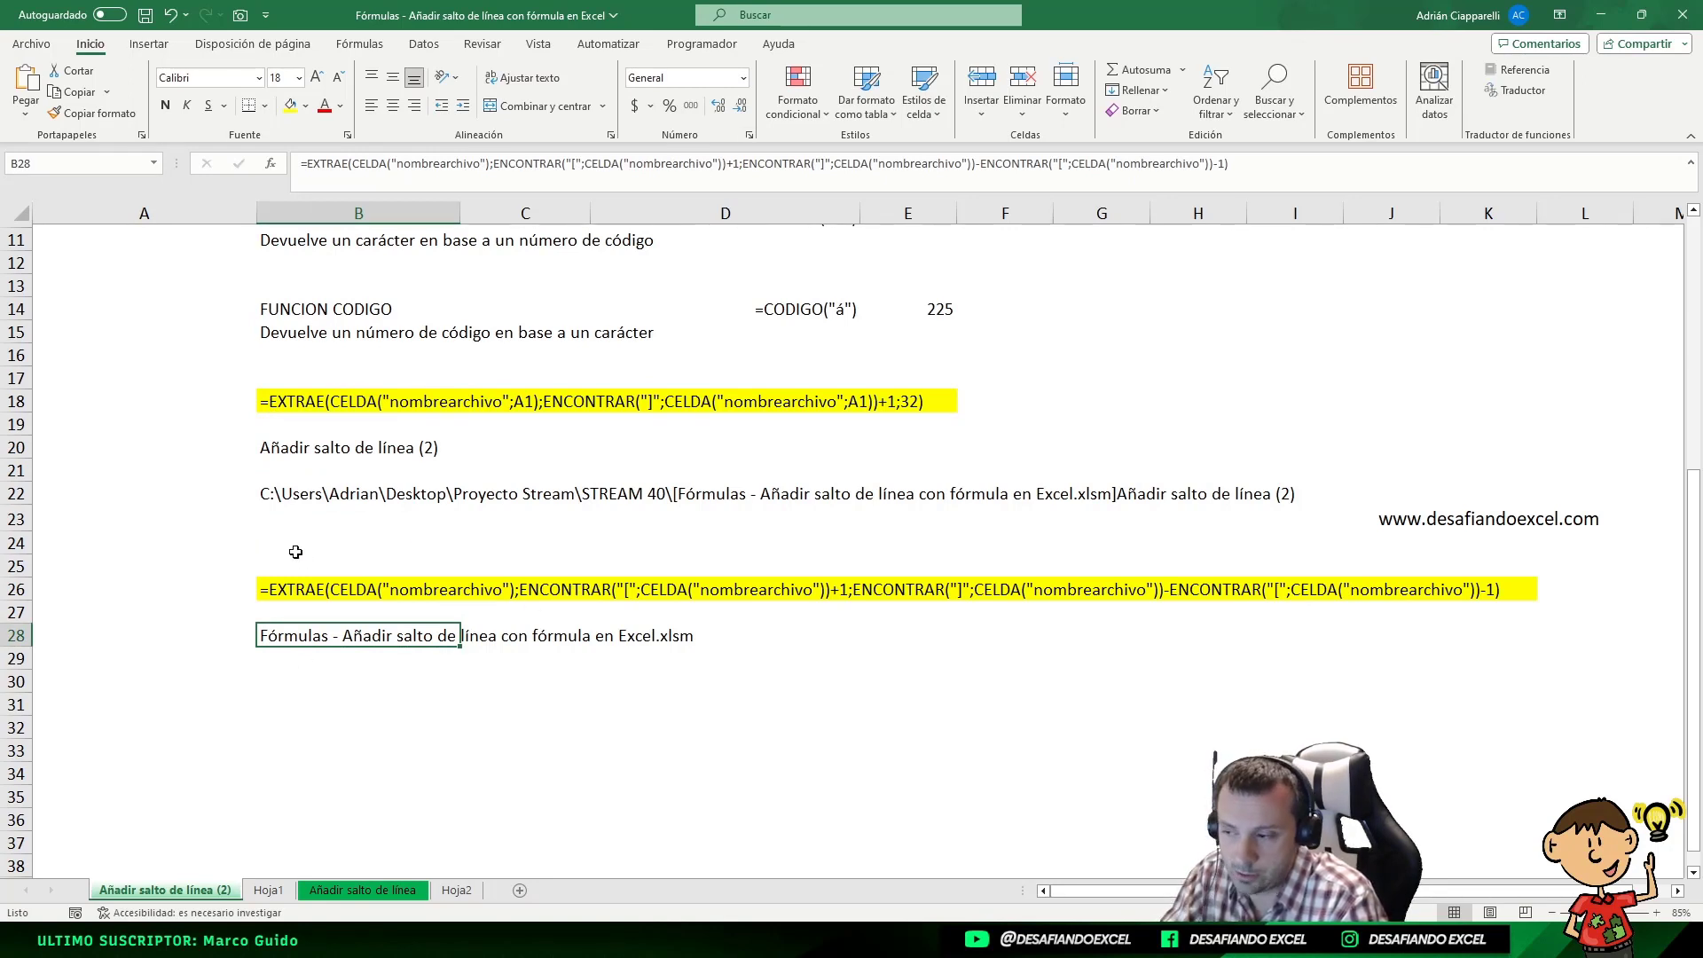
{"action": "left_click", "coordinate": [315, 591]}
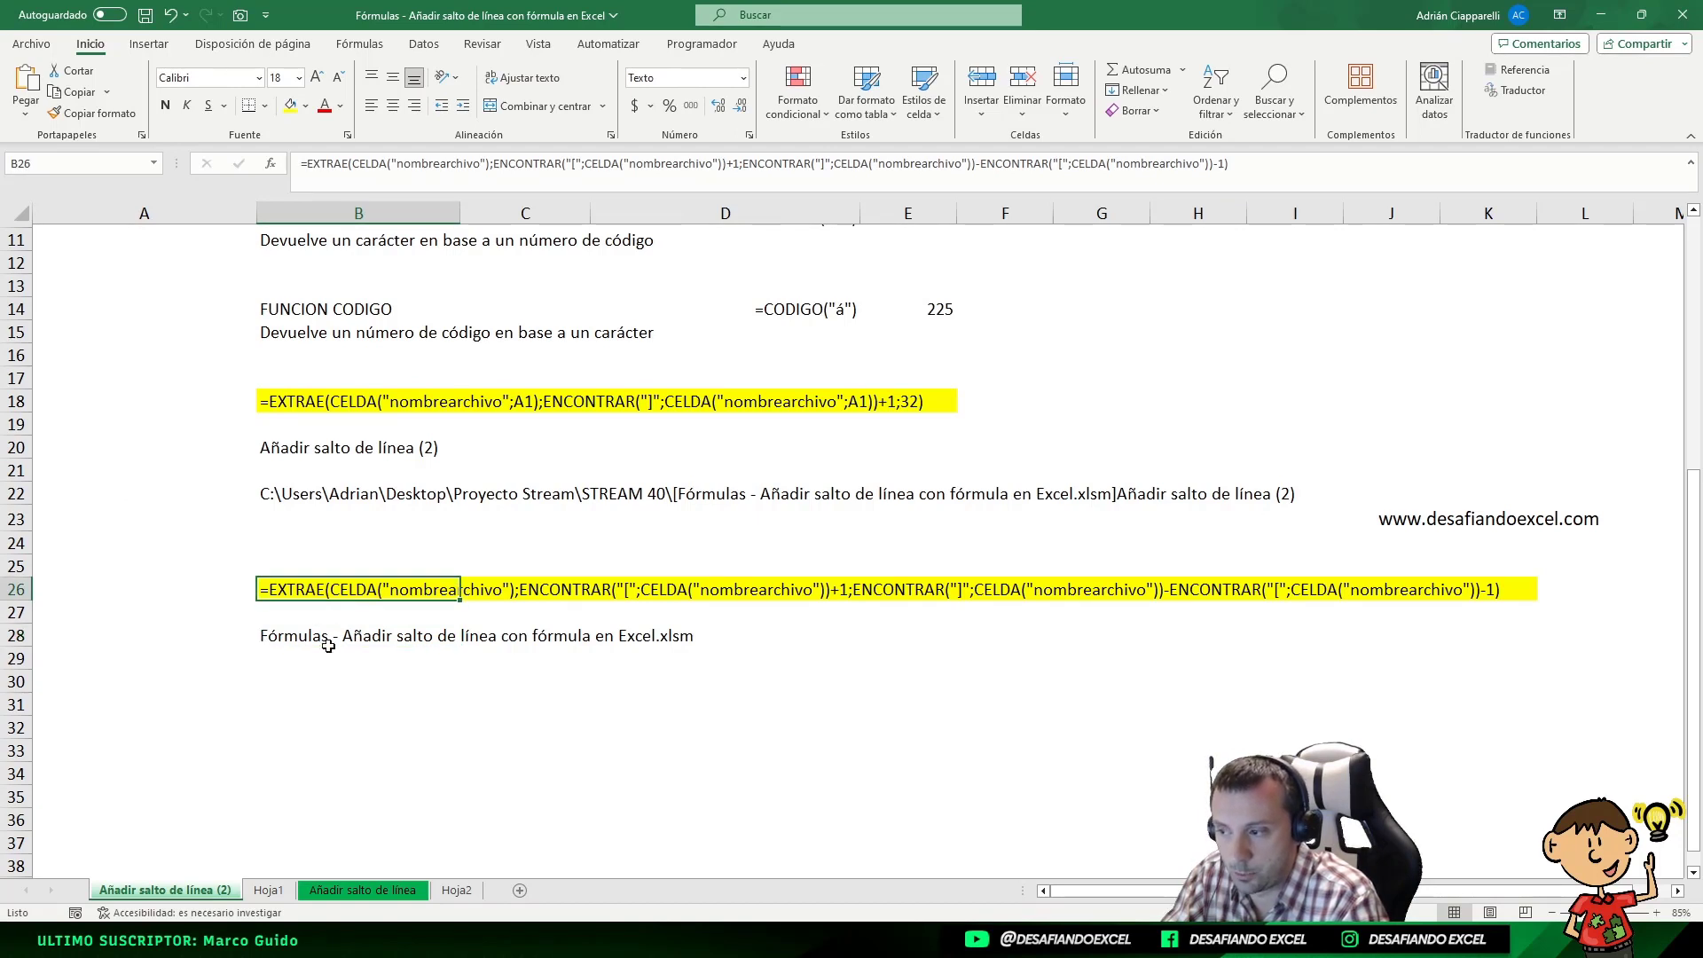